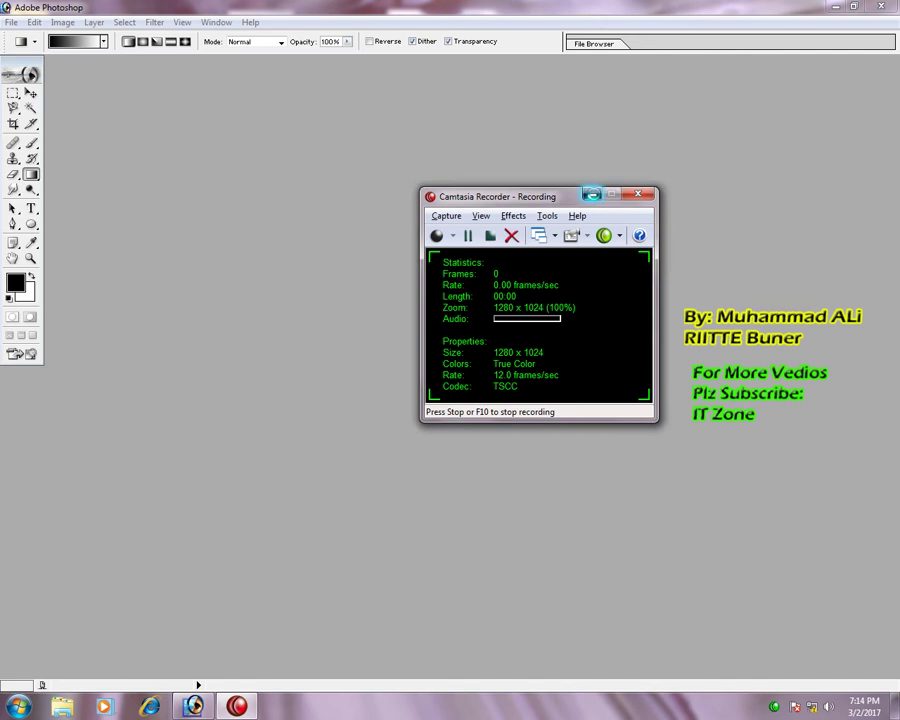
- Minimize the recorder and bring up Photoshop's Open dialog on the pic folder
left_click(592, 195)
left_click(570, 427)
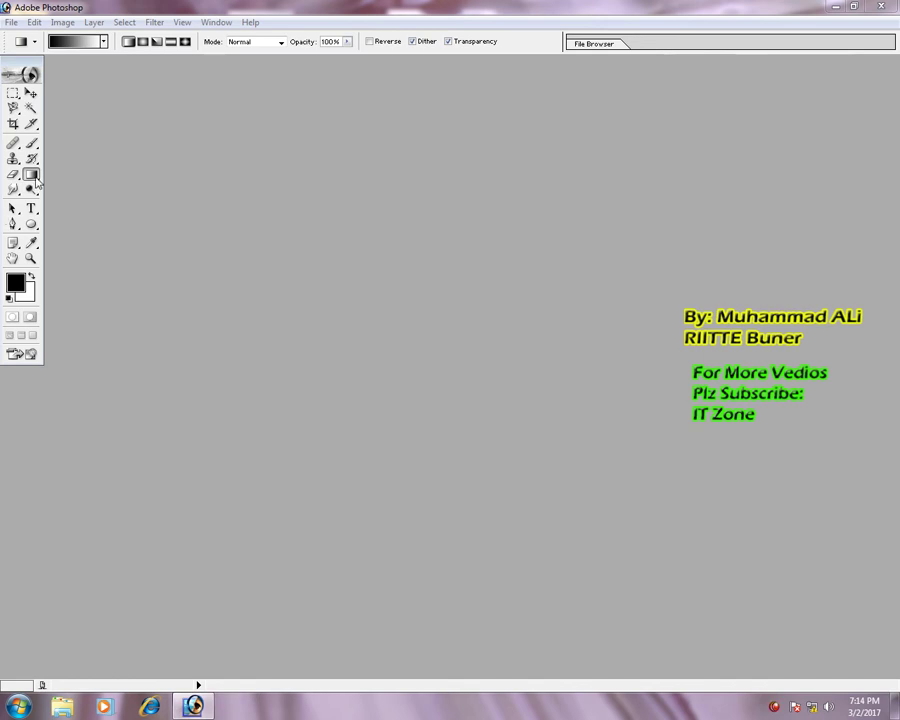
left_click(15, 25)
left_click(30, 57)
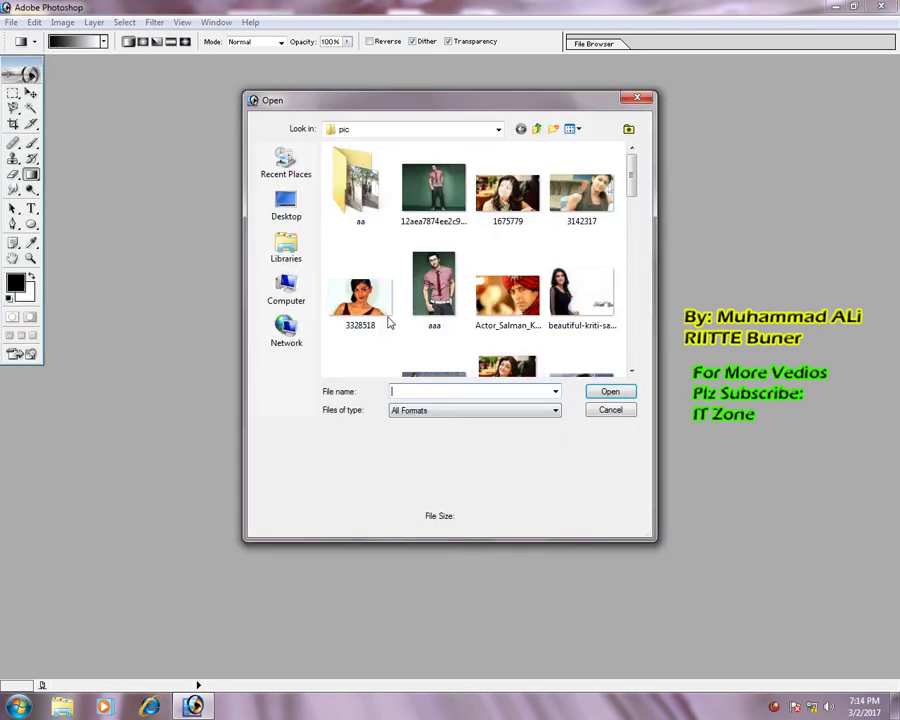
- Open the portrait photo 3328518 from the pic folder thumbnails
left_click(385, 310)
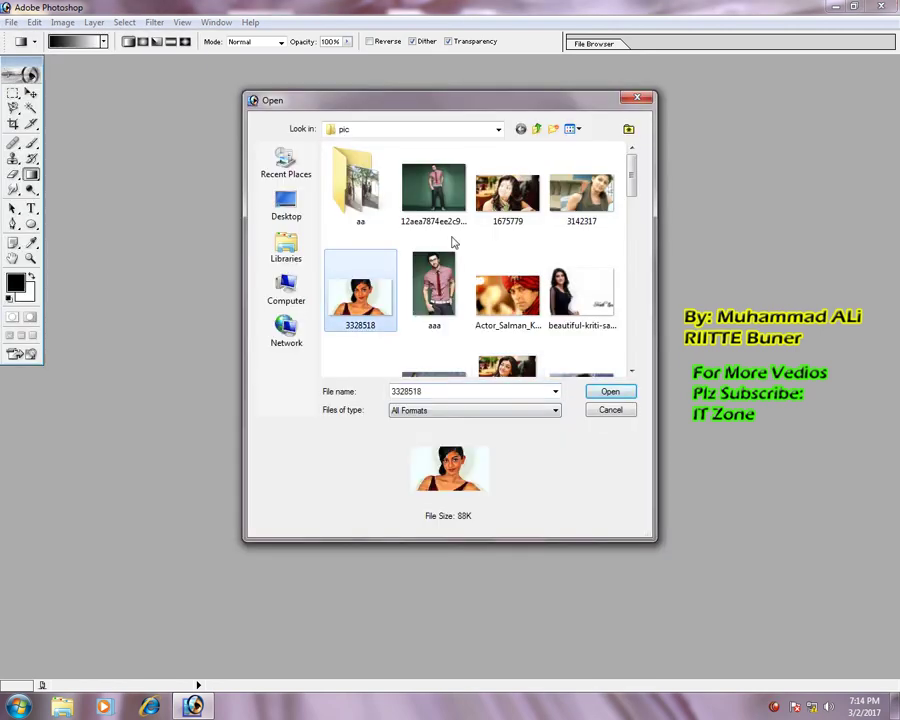
left_click(433, 195)
left_click(355, 295)
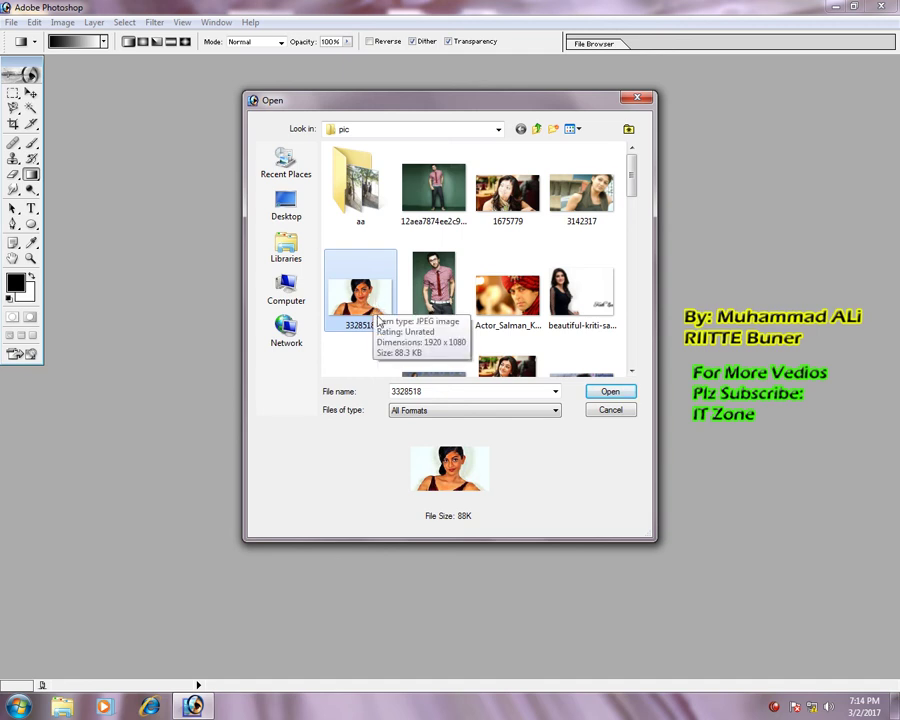
double_click(369, 297)
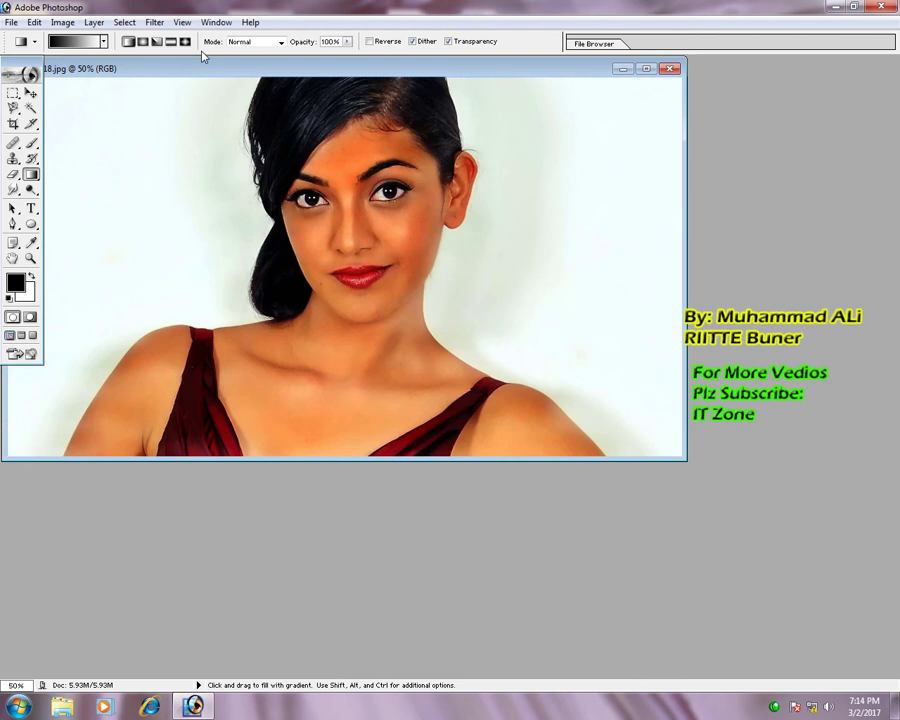
- Create a new white 4 x 6 inch, 300 ppi document and centre its window
left_click(10, 22)
left_click(34, 37)
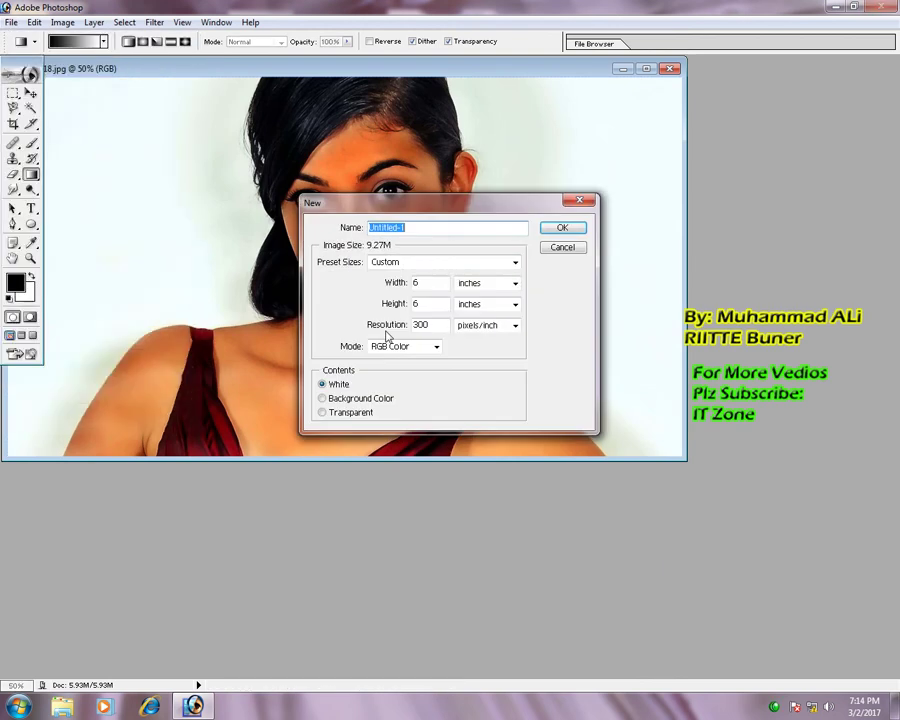
left_click(404, 263)
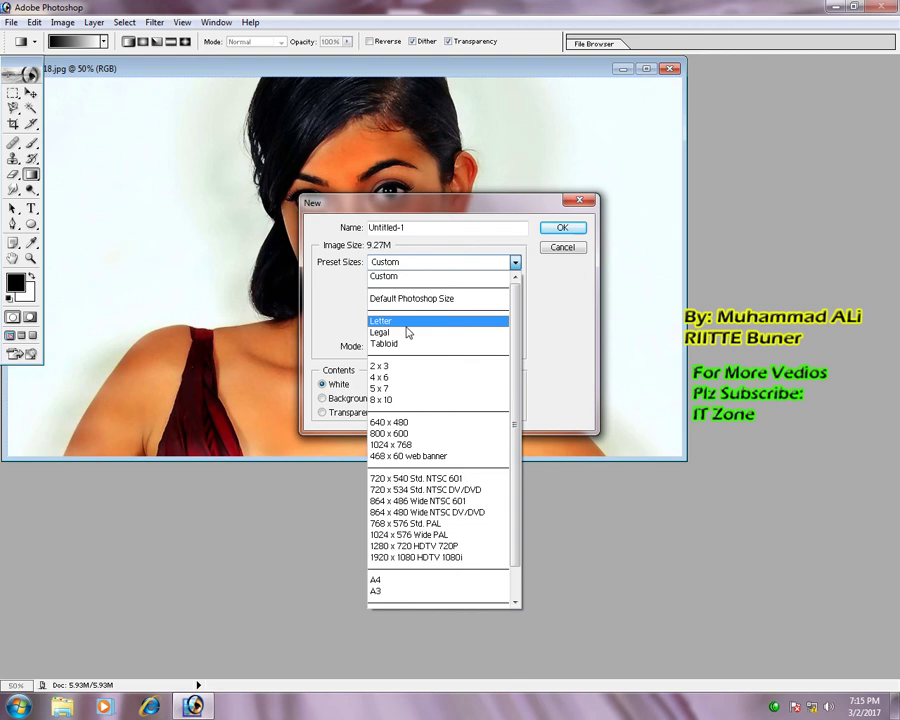
left_click(406, 385)
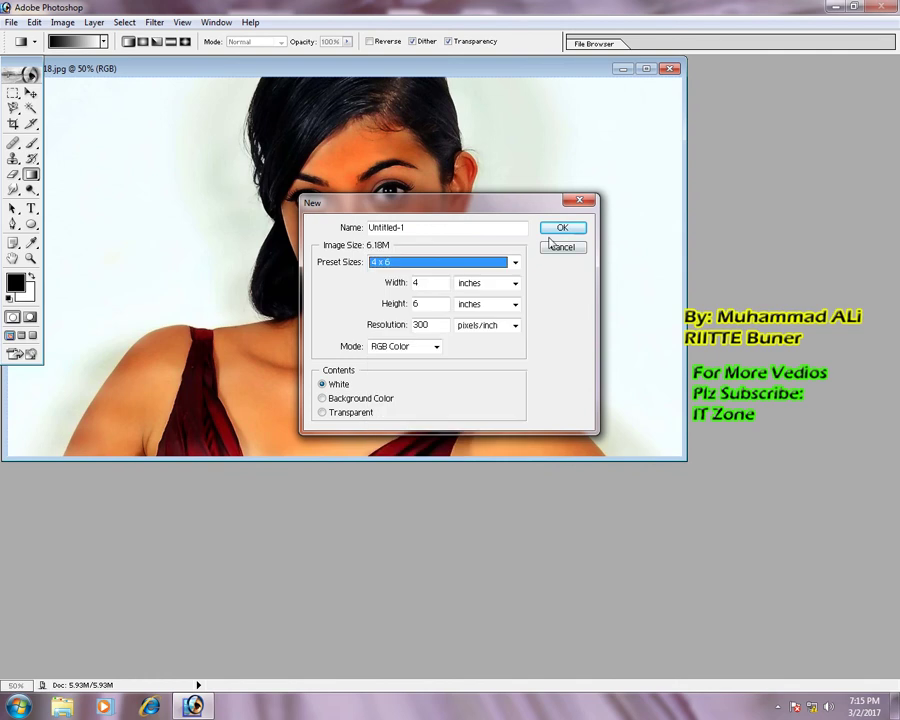
left_click(562, 228)
left_click_drag(175, 74, 423, 172)
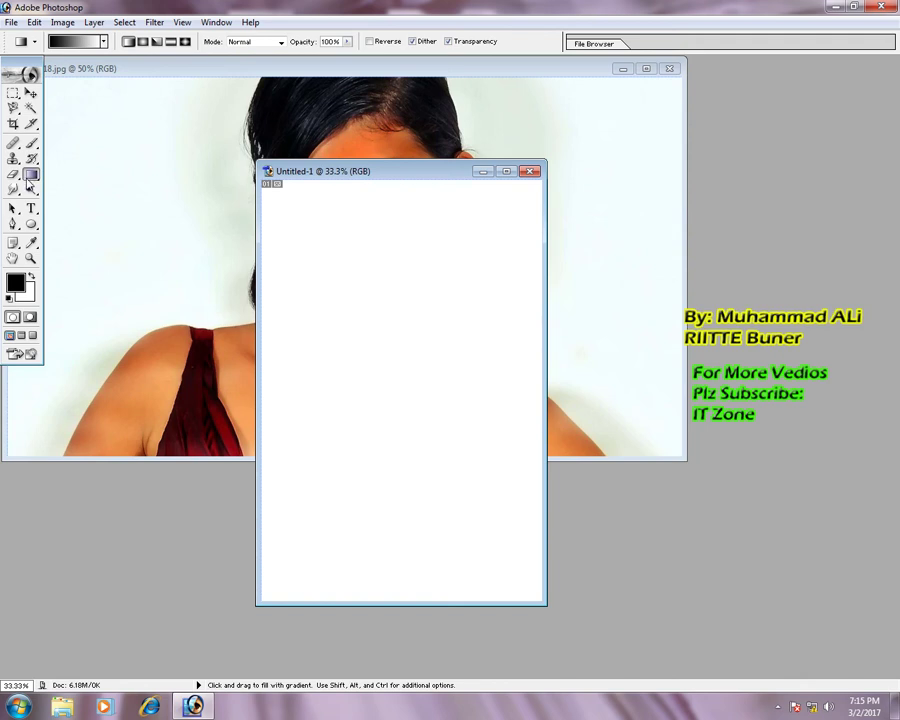
- Switch to the Paint Bucket and start choosing a light blue foreground colour
left_click(31, 174)
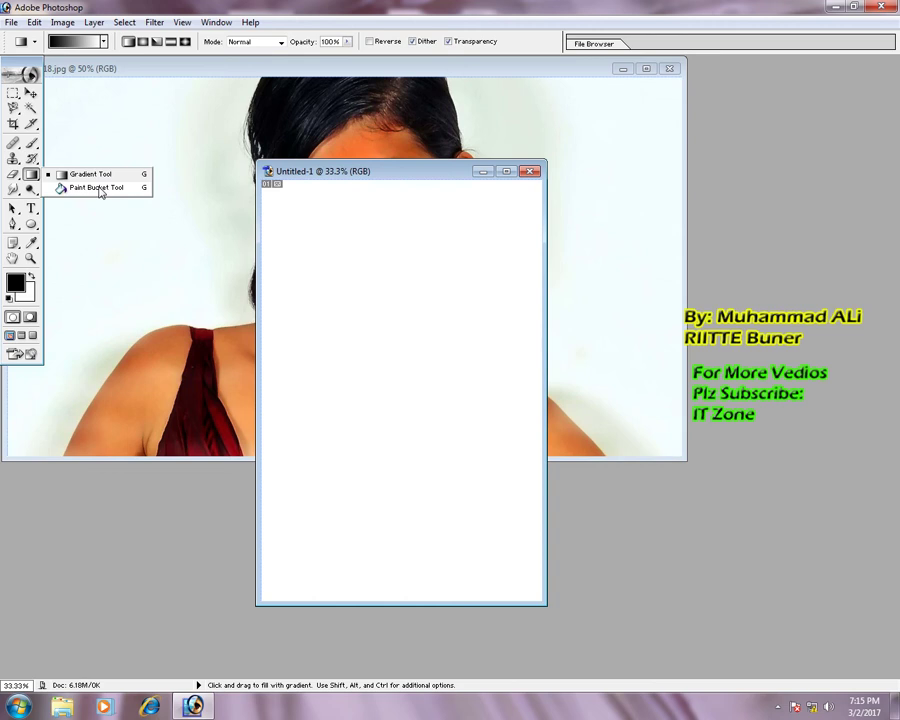
left_click(100, 193)
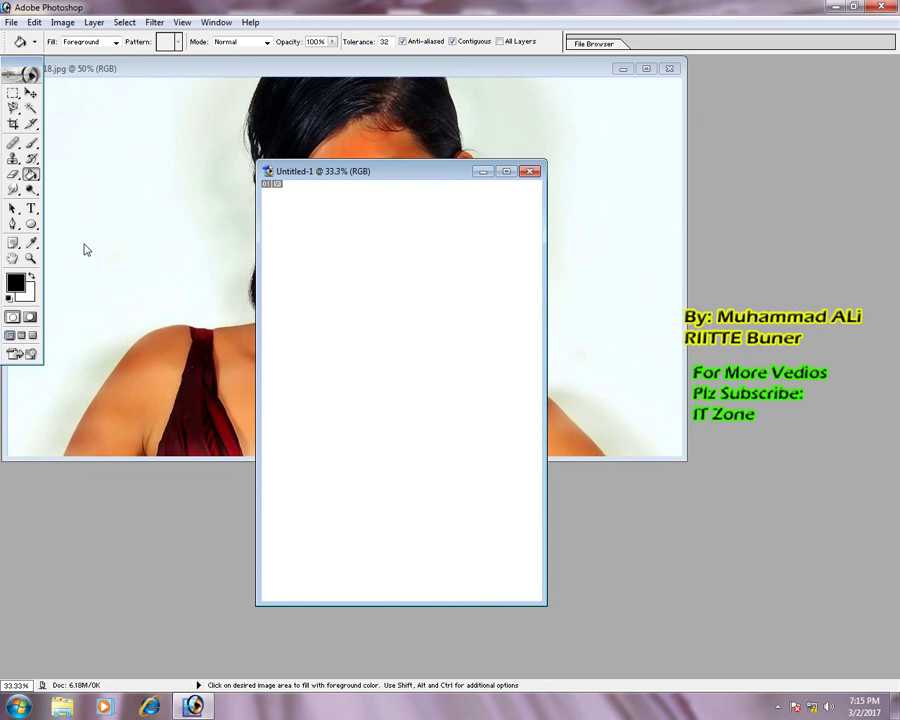
left_click(15, 283)
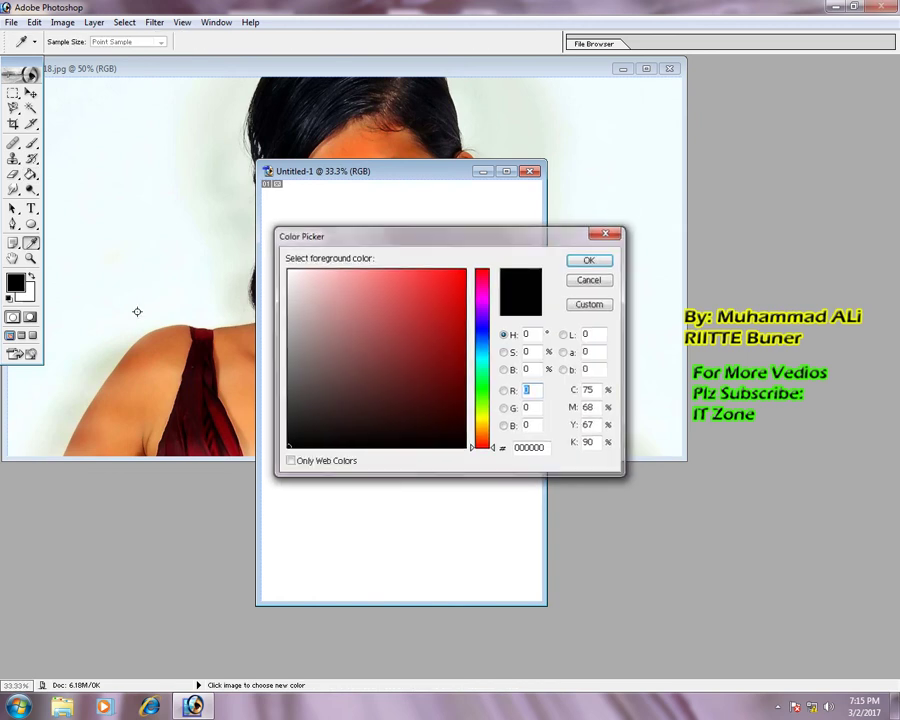
left_click(482, 340)
left_click(387, 285)
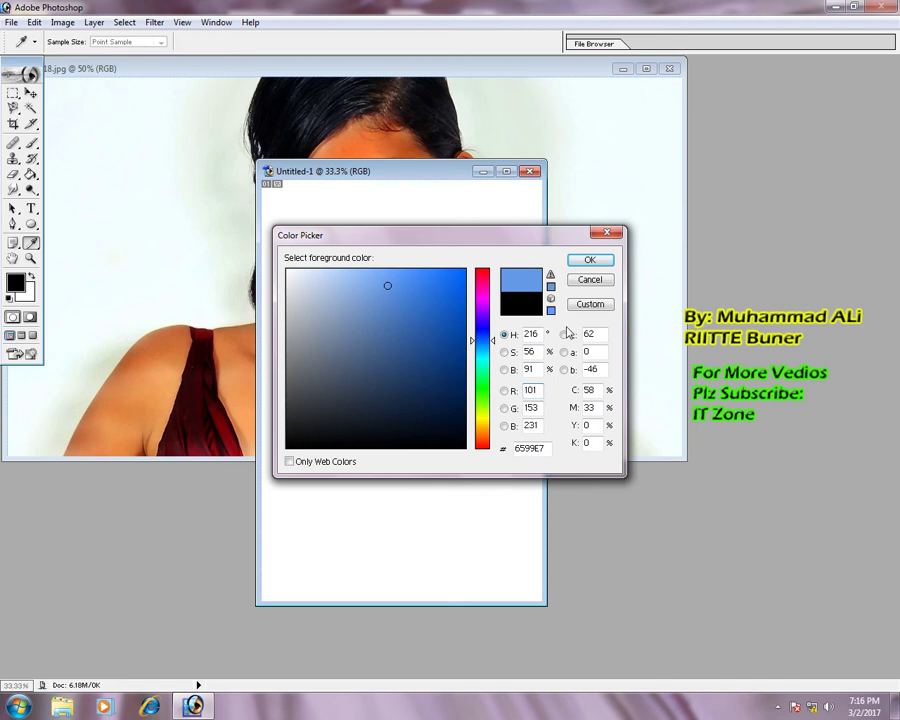
left_click_drag(548, 449, 510, 453)
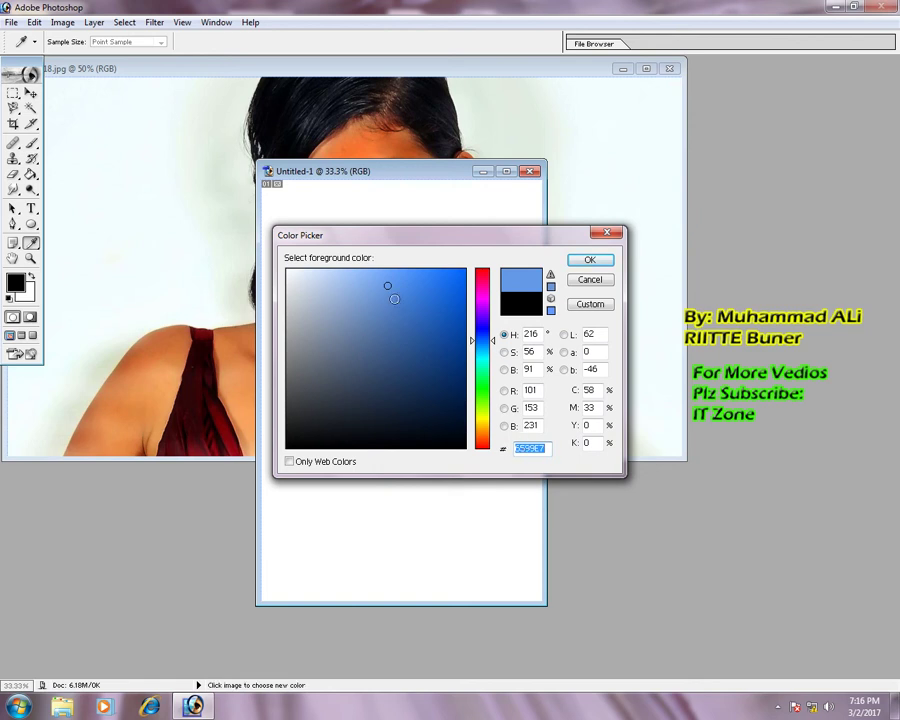
- Settle on blue 5489D9 and select its hex code for copying
left_click(418, 303)
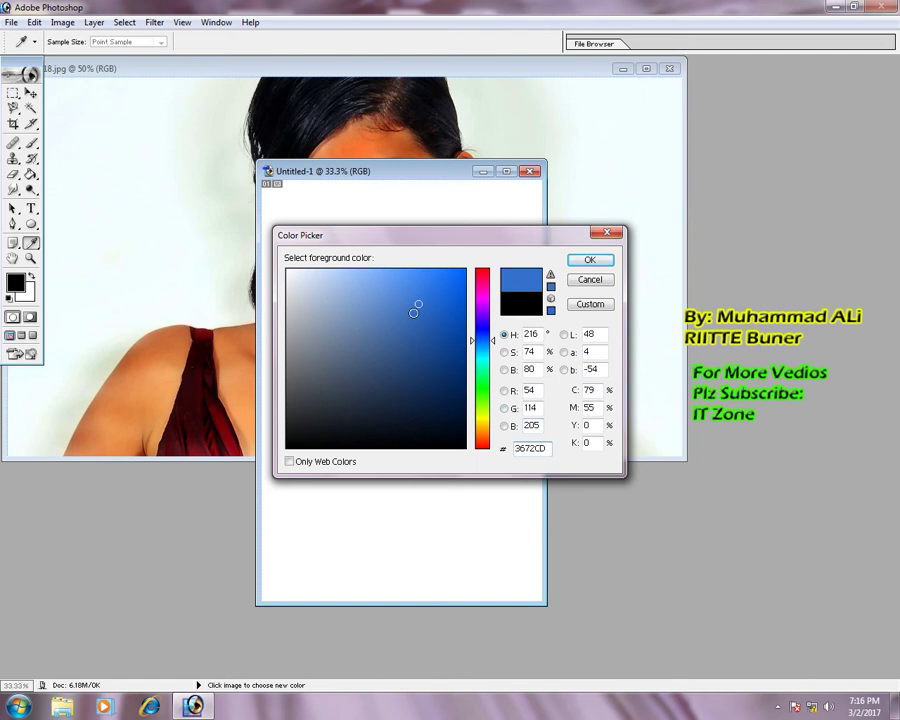
left_click(413, 313)
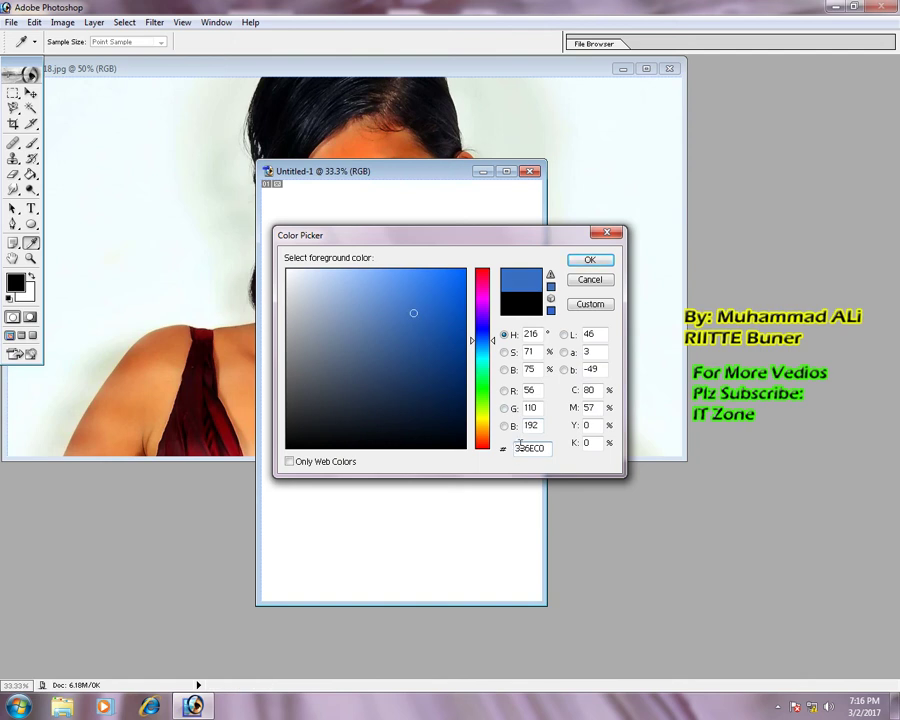
left_click_drag(548, 448, 510, 460)
left_click(396, 296)
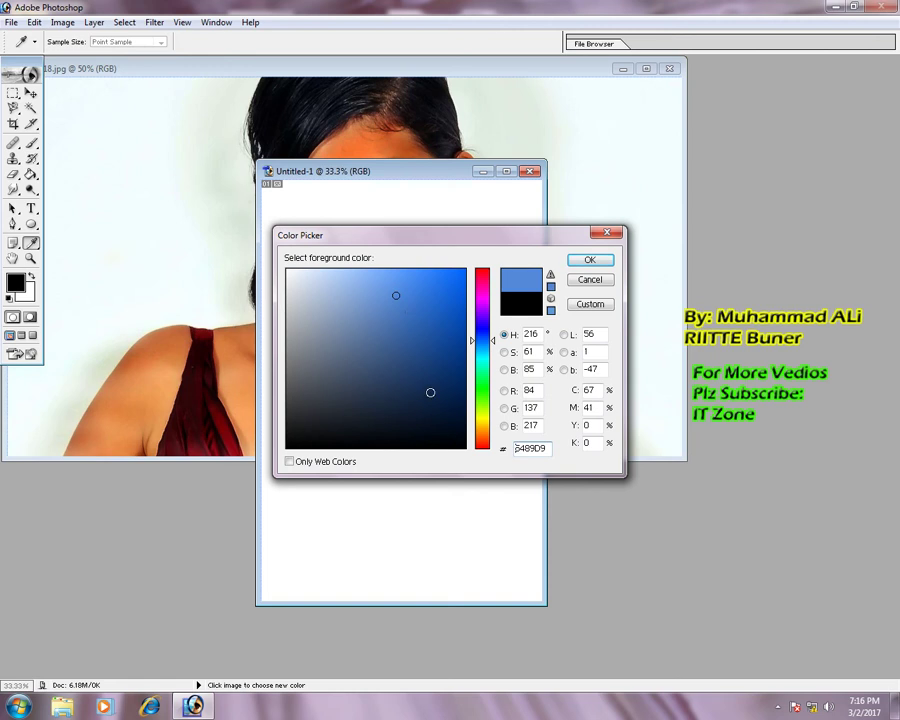
double_click(520, 448)
key("ctrl+c")
key("super")
- Paste 5489D9 into Notepad, save it as 'HIRA COLOR CODE', and close Notepad
type("N")
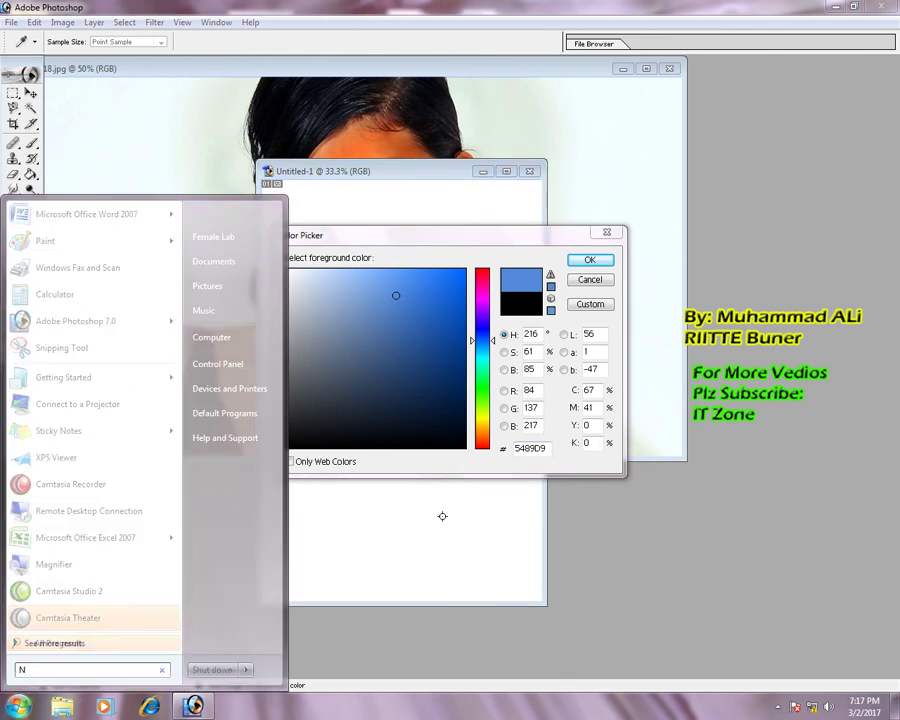
type("OT")
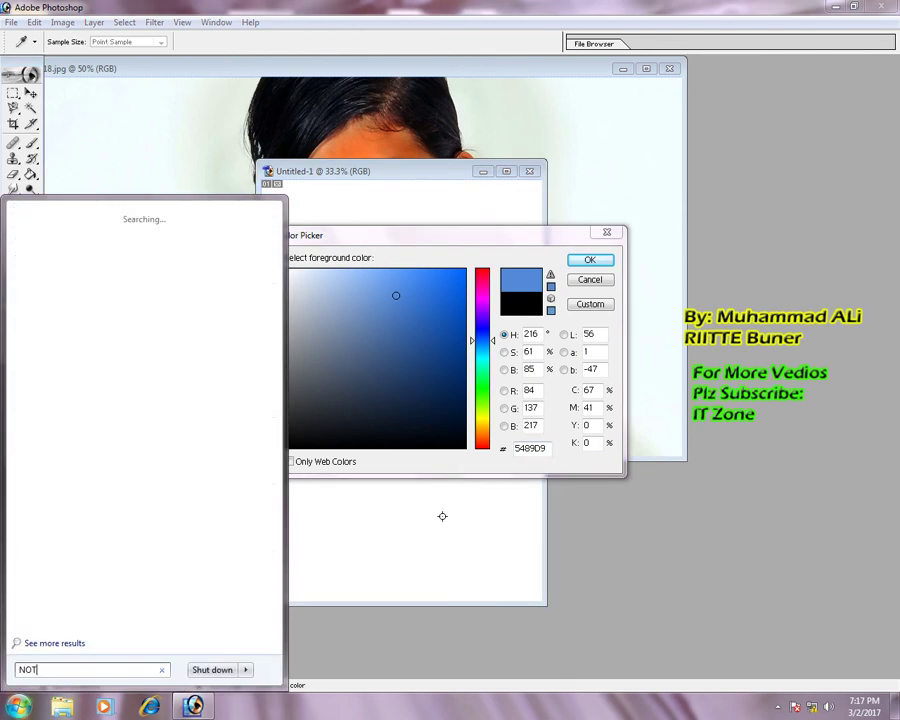
key("Return")
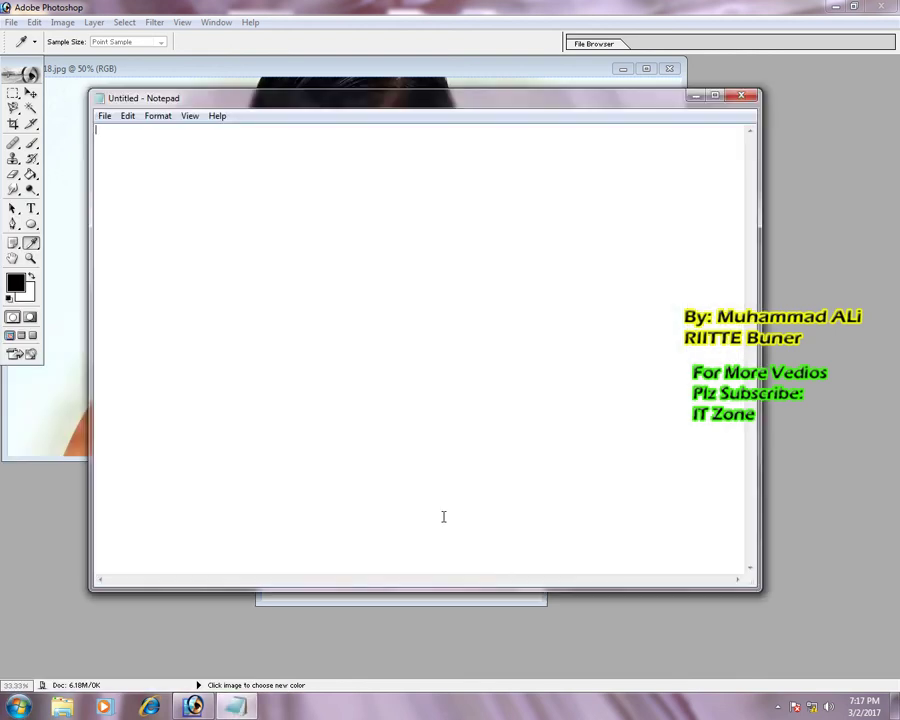
key("ctrl+v")
key("ctrl+s")
type("H")
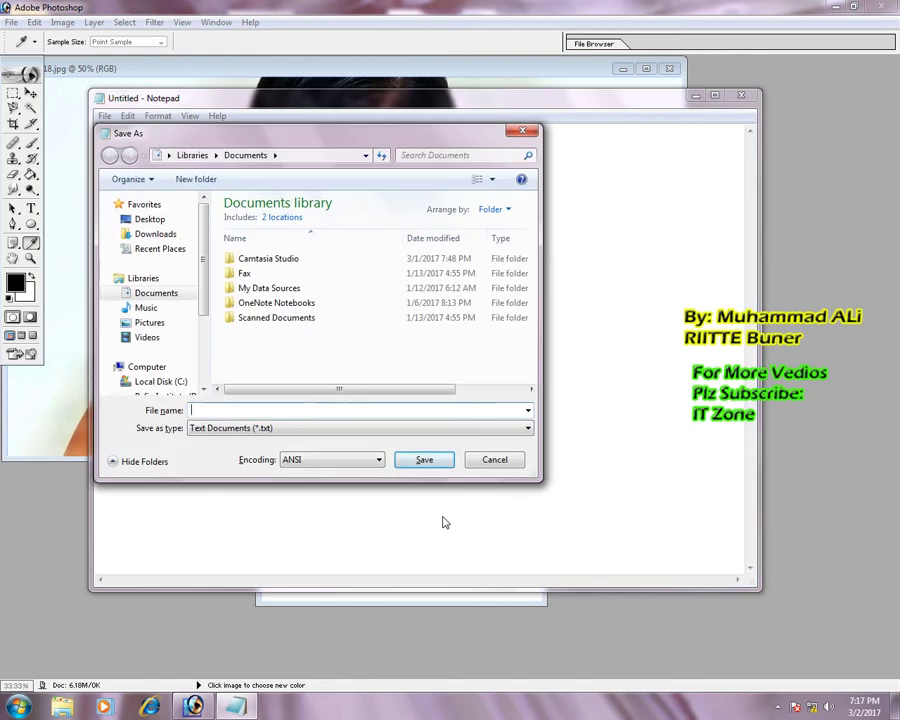
type("IRA")
type(" COLOR")
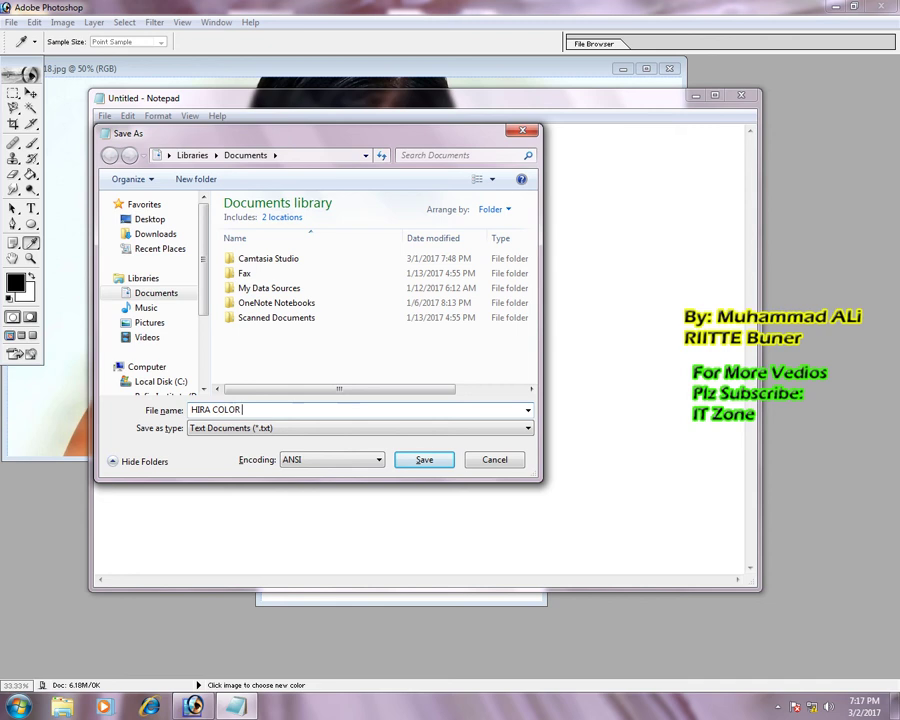
type(" CODE")
key("Return")
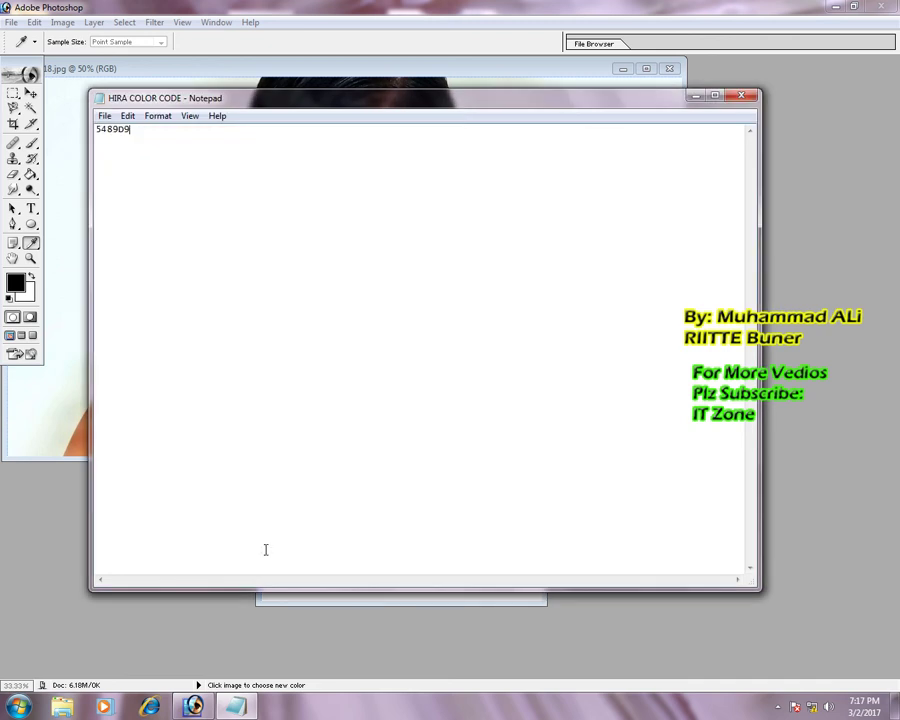
left_click(741, 95)
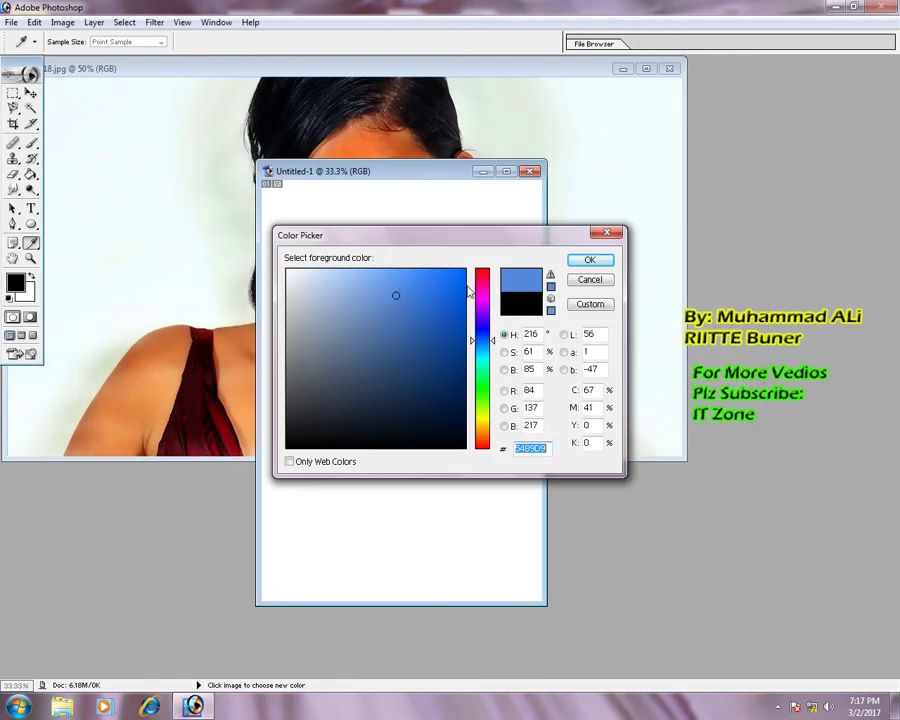
- Accept blue 5489D9 as foreground, test-fill Untitled-1, then undo the fill
left_click(589, 259)
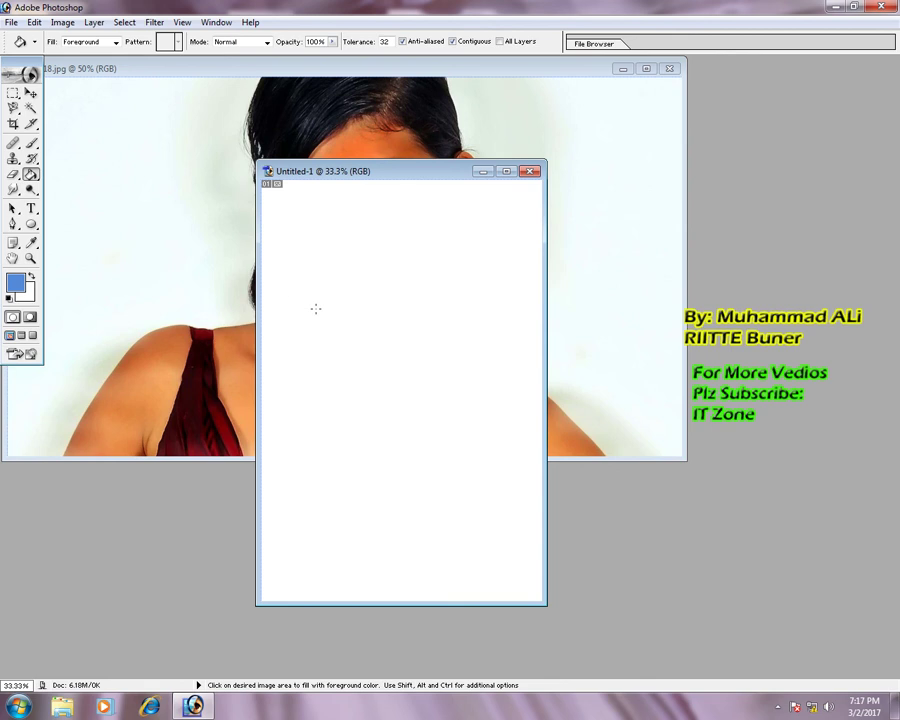
left_click(318, 306)
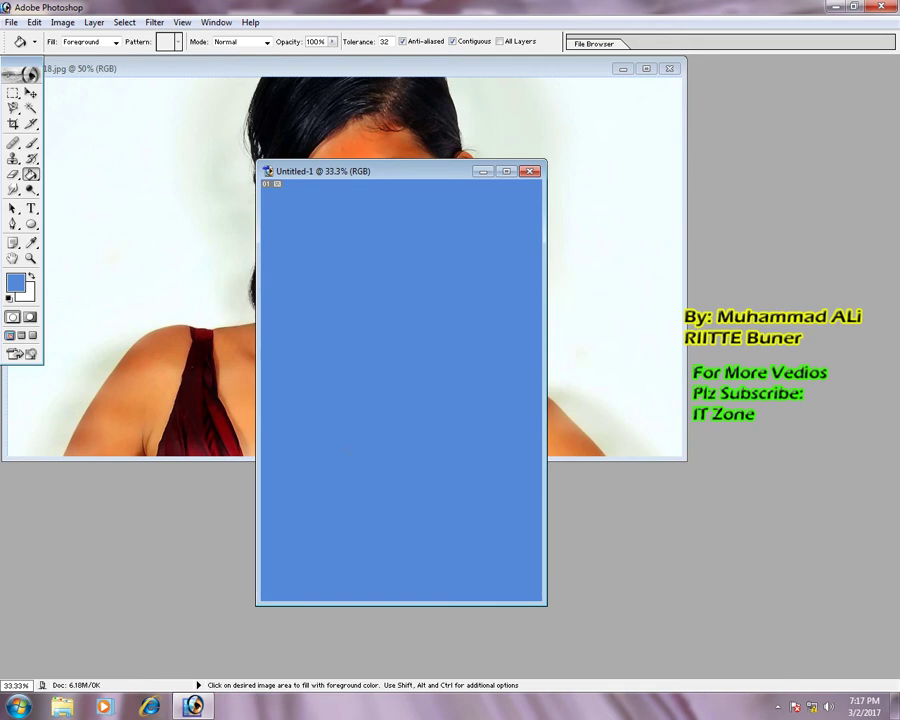
key("ctrl")
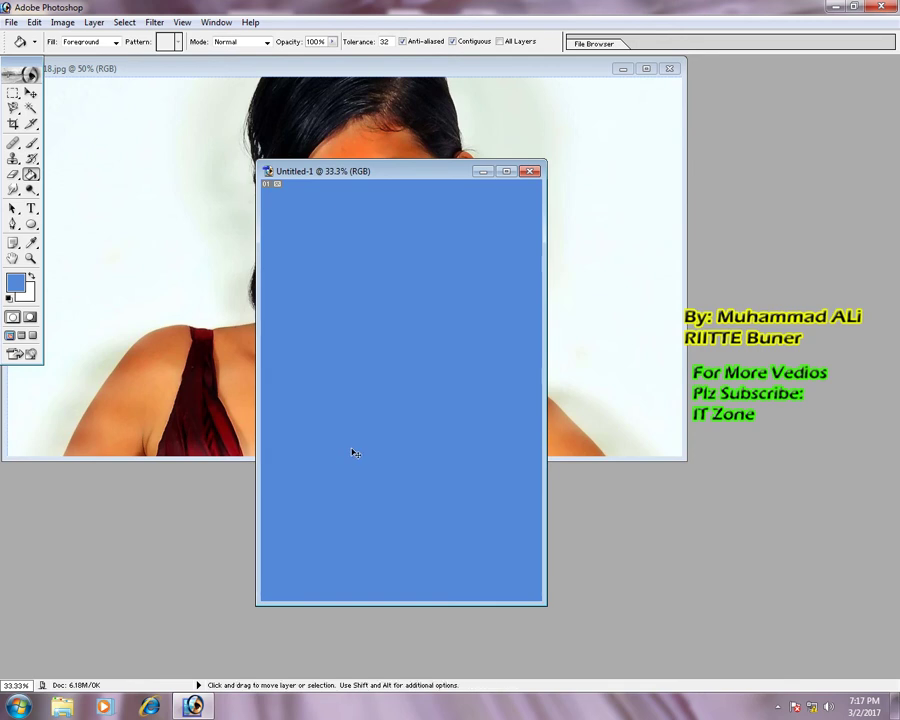
key("ctrl")
key("ctrl")
key("ctrl+BackSpace")
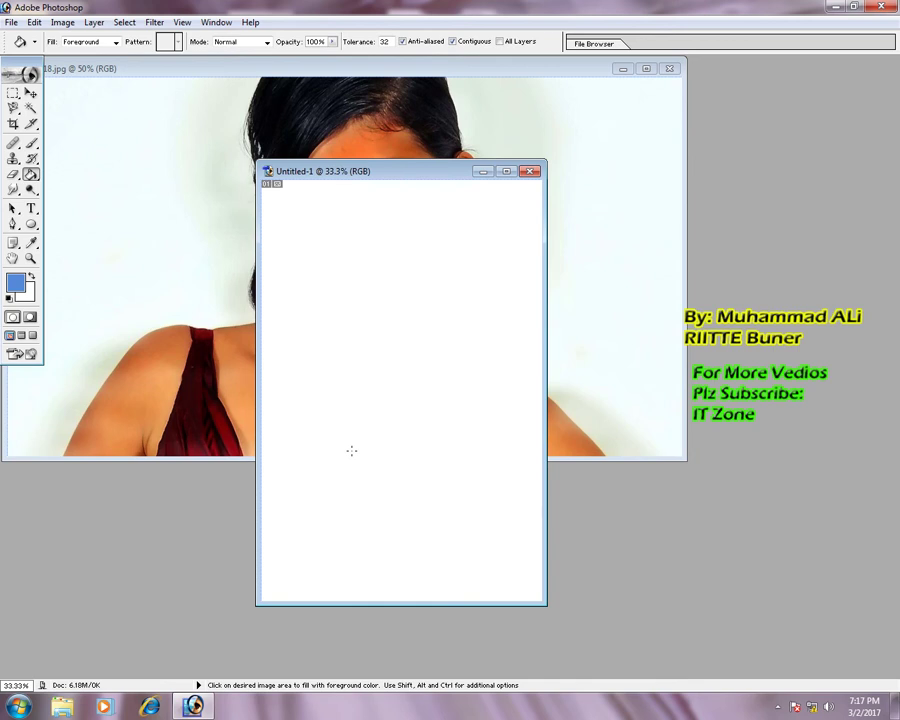
- Marquee the top portion of Untitled-1, fill it with blue 5489D9, and deselect
left_click(12, 92)
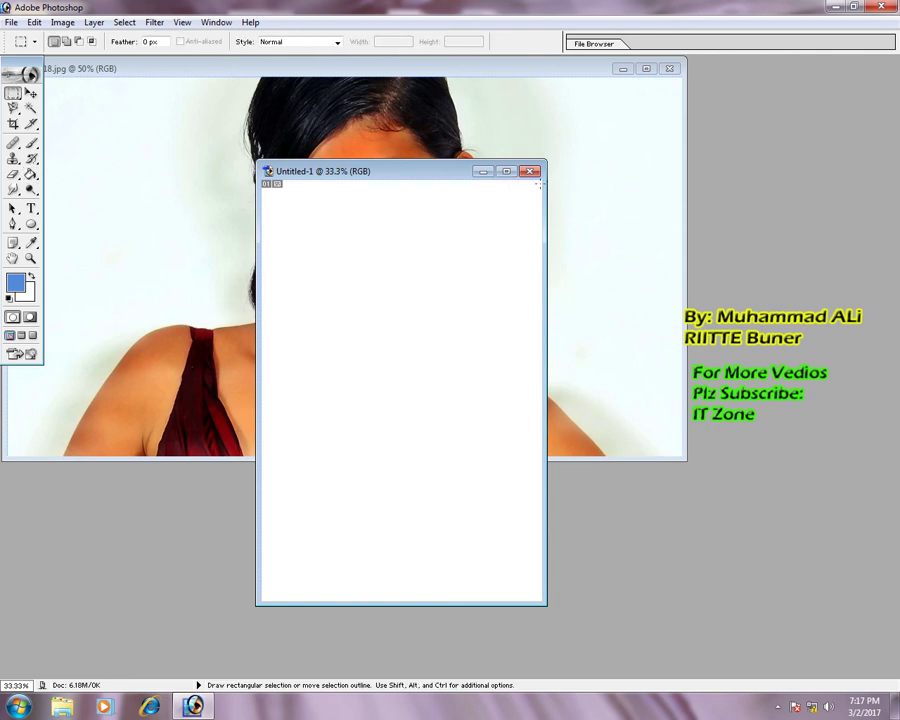
mouse_move(537, 183)
left_mouse_down()
mouse_move(254, 365)
mouse_move(255, 376)
left_mouse_up()
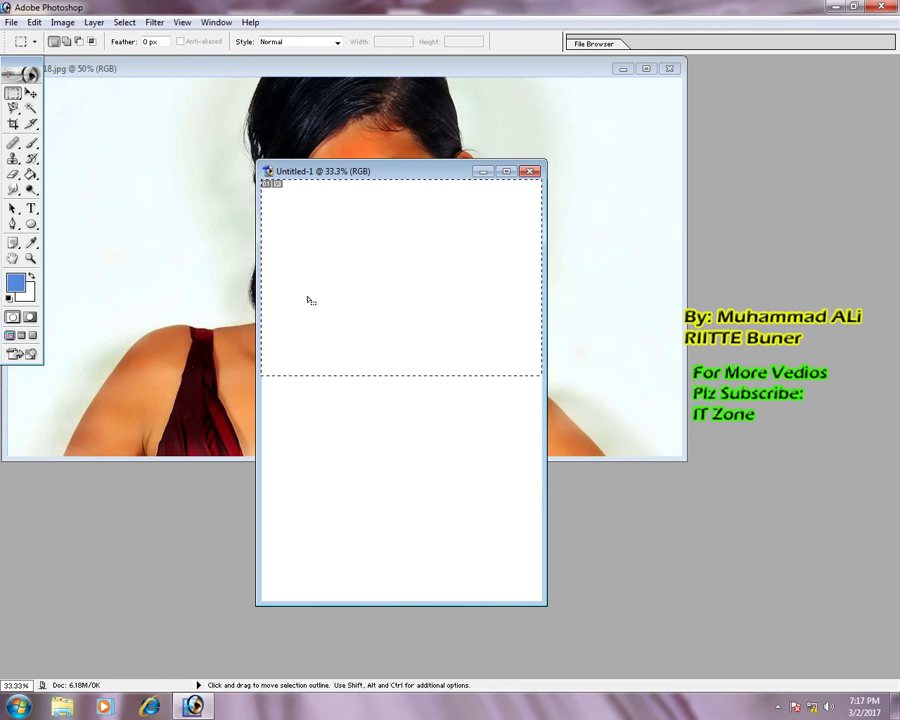
left_click(31, 174)
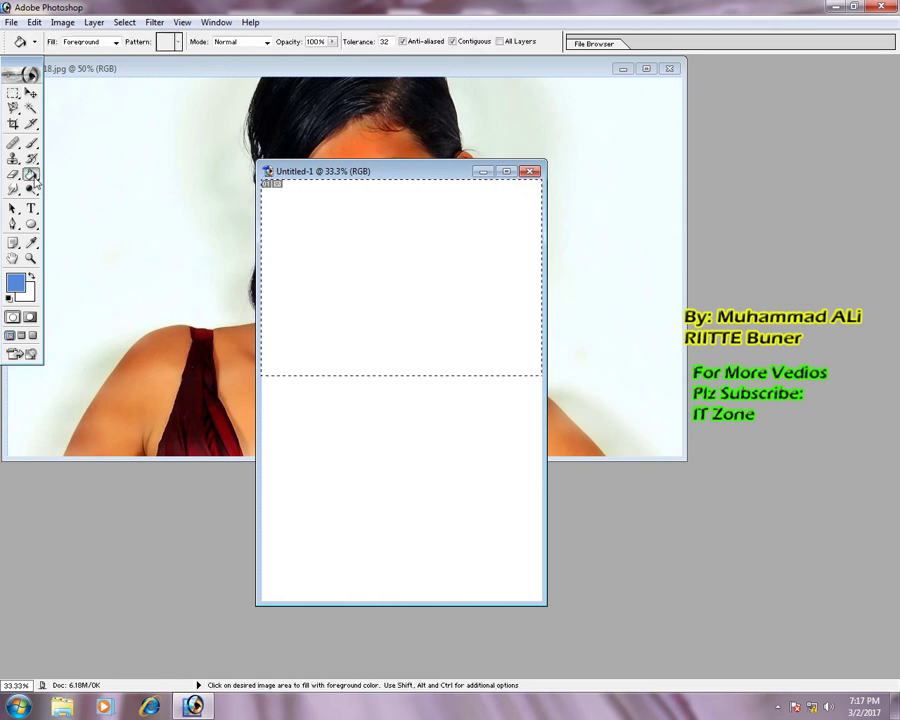
left_click(300, 263)
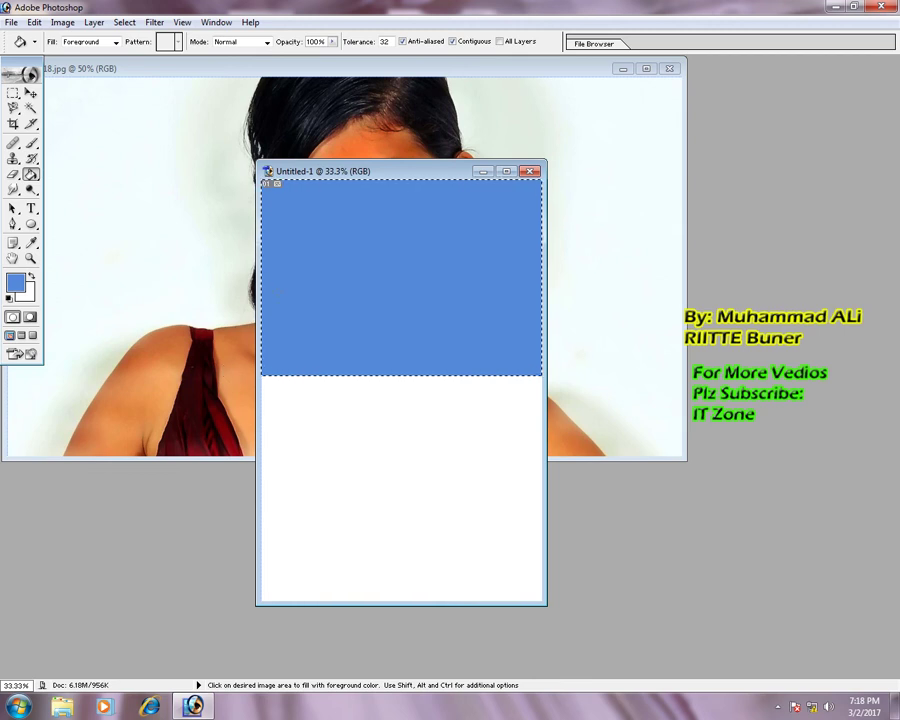
left_click(31, 92)
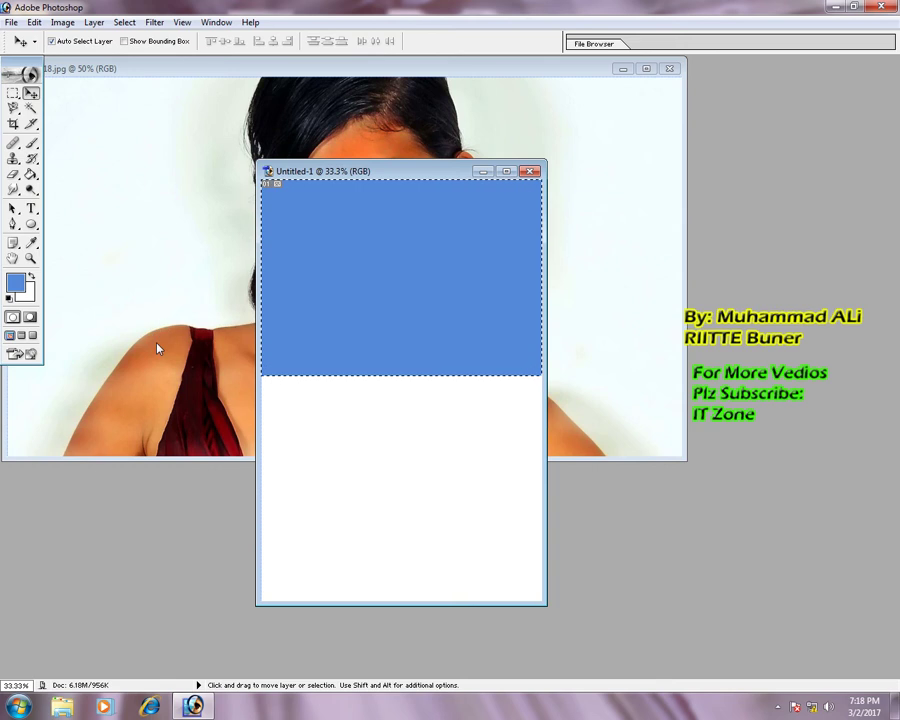
key("ctrl+d")
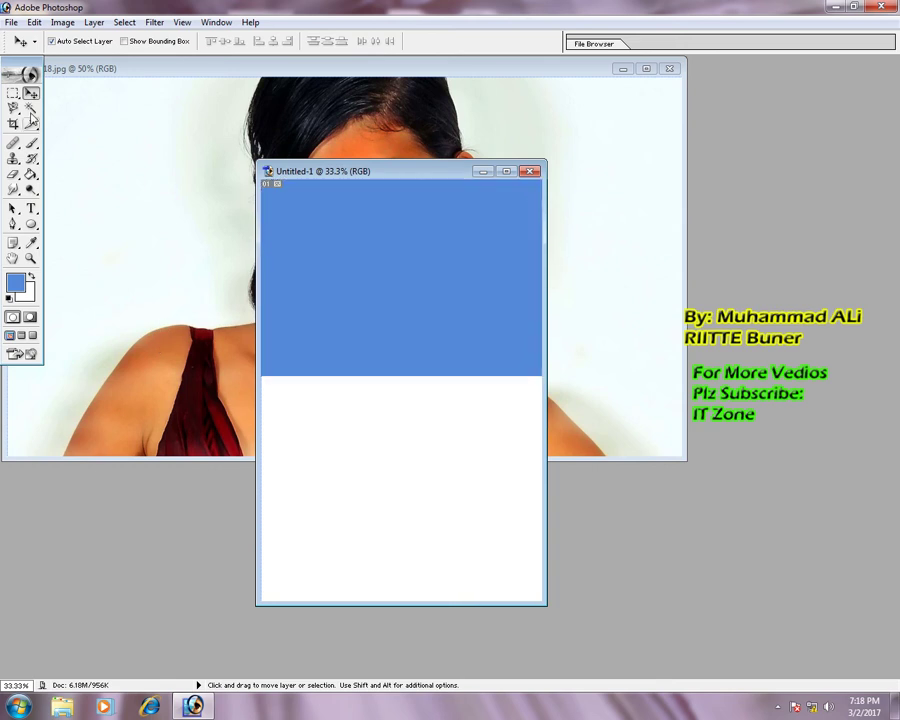
left_click(13, 93)
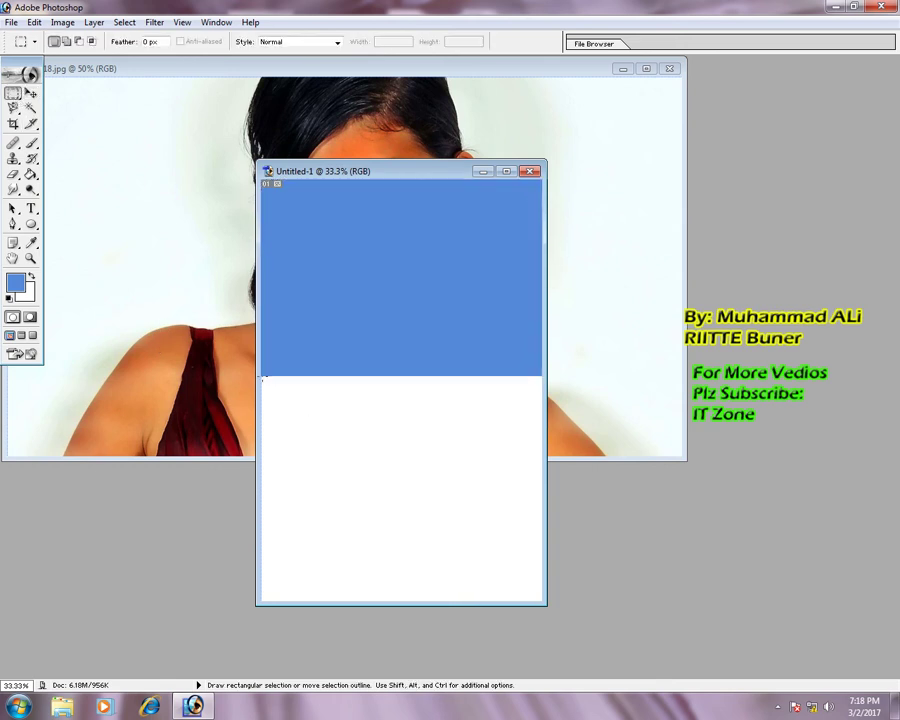
left_click_drag(260, 374, 298, 458)
- Select the canvas's lower half and set the foreground to dark brown 662F0E
left_click_drag(322, 508, 543, 602)
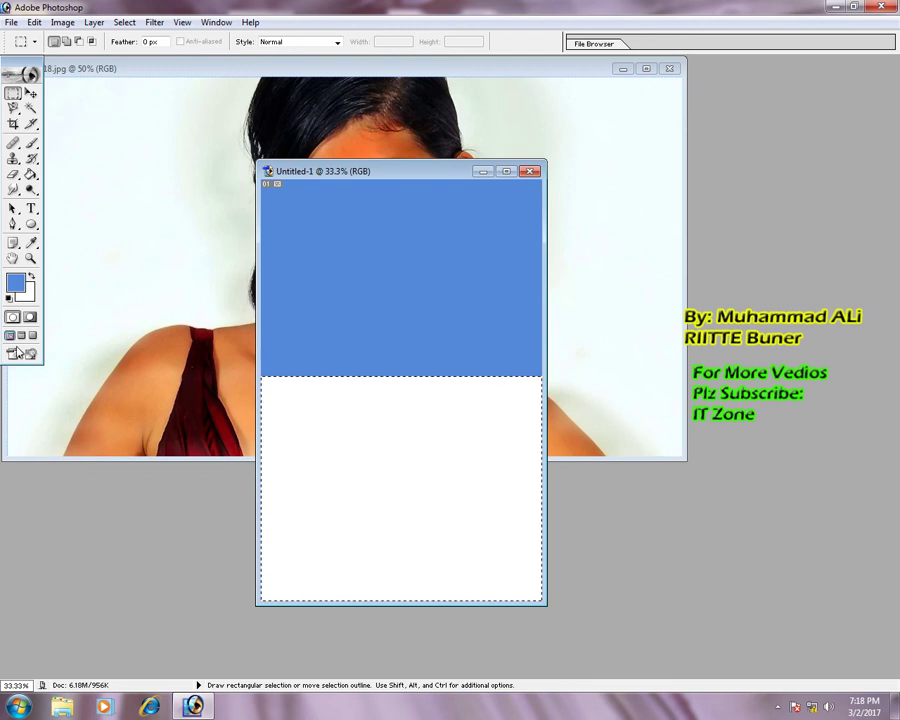
left_click(15, 285)
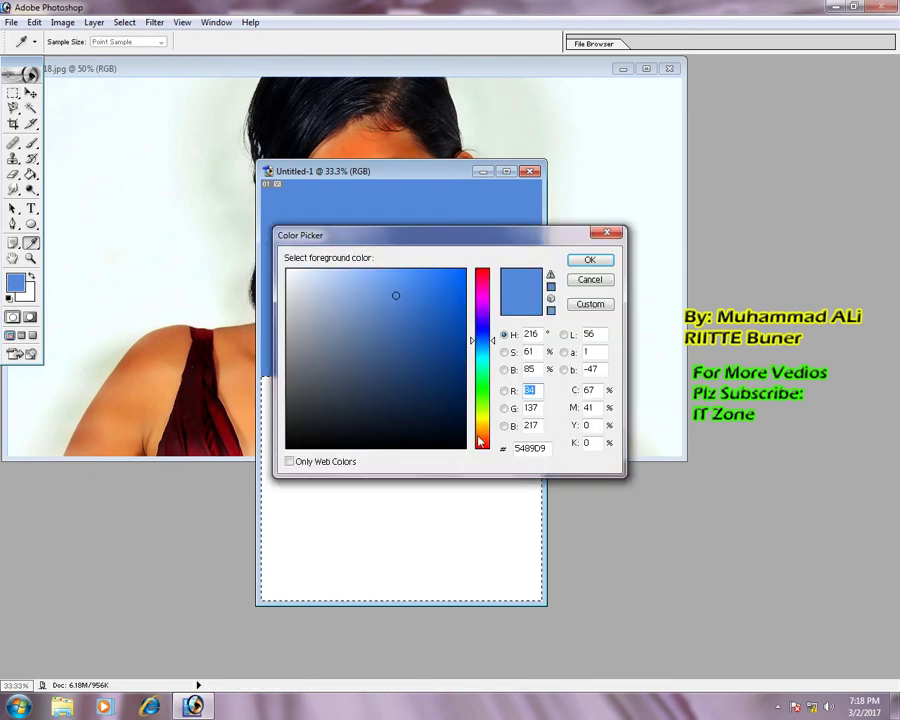
left_click(150, 400)
left_click(440, 375)
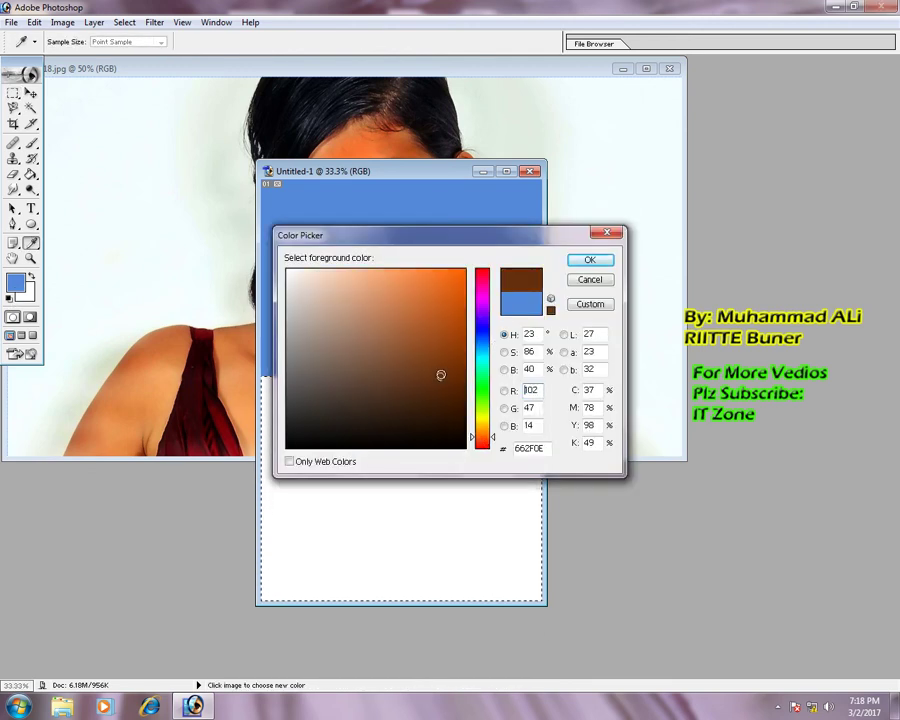
left_click(589, 260)
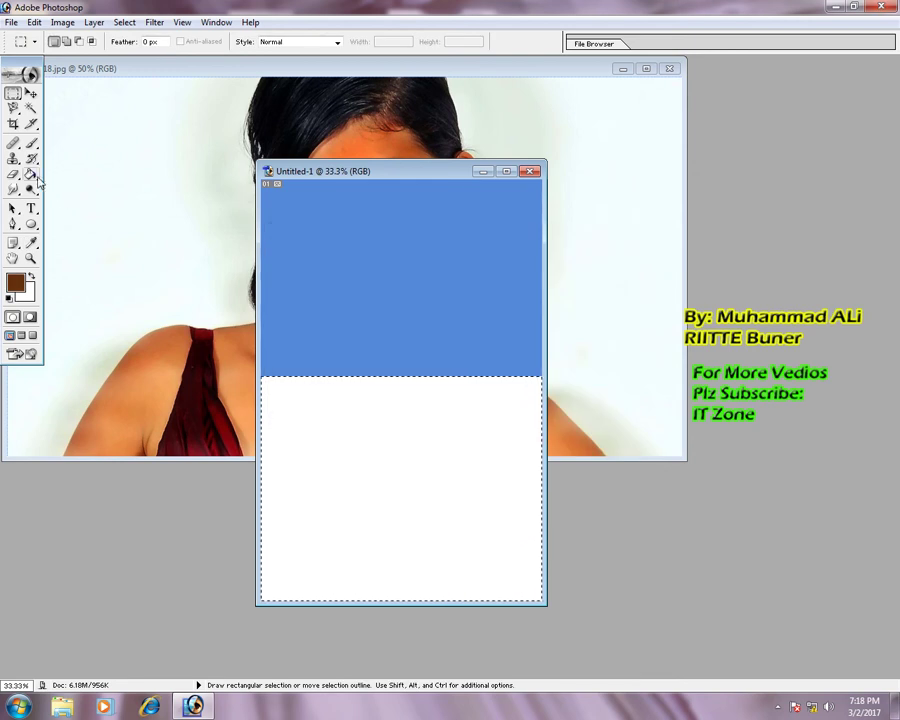
- Fill the lower half dark brown, deselect, then step back through the edits
left_click(31, 174)
left_click(301, 496)
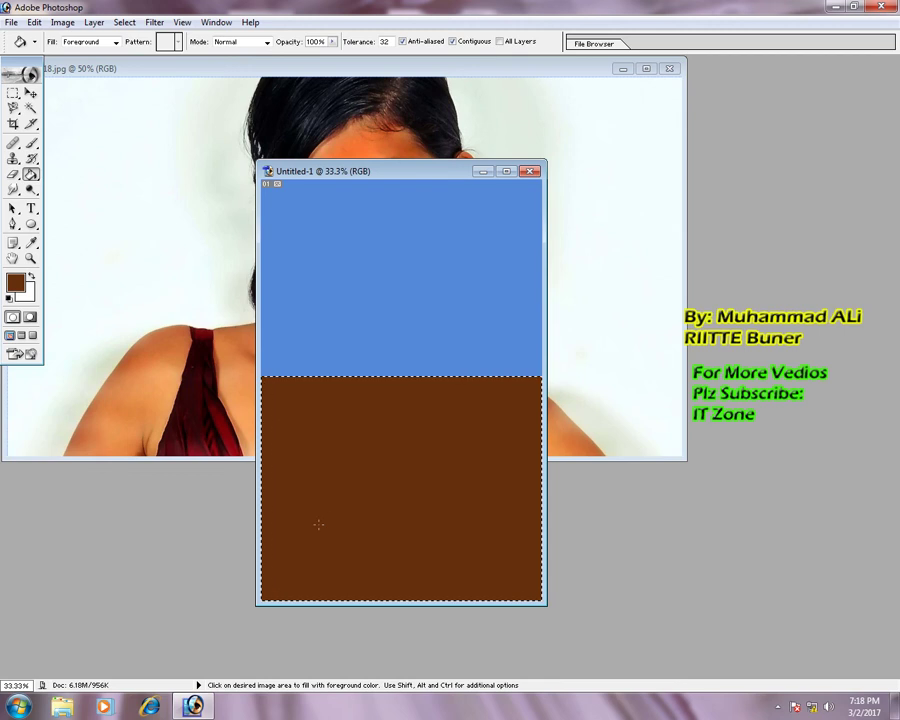
key("ctrl+d")
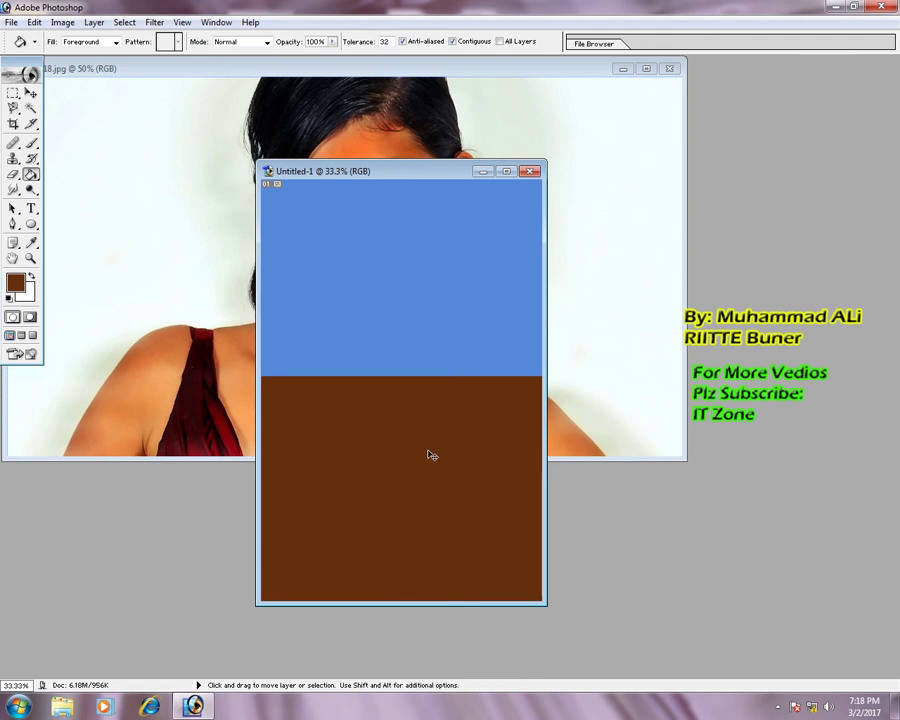
key("ctrl+alt+z")
key("ctrl+alt+z")
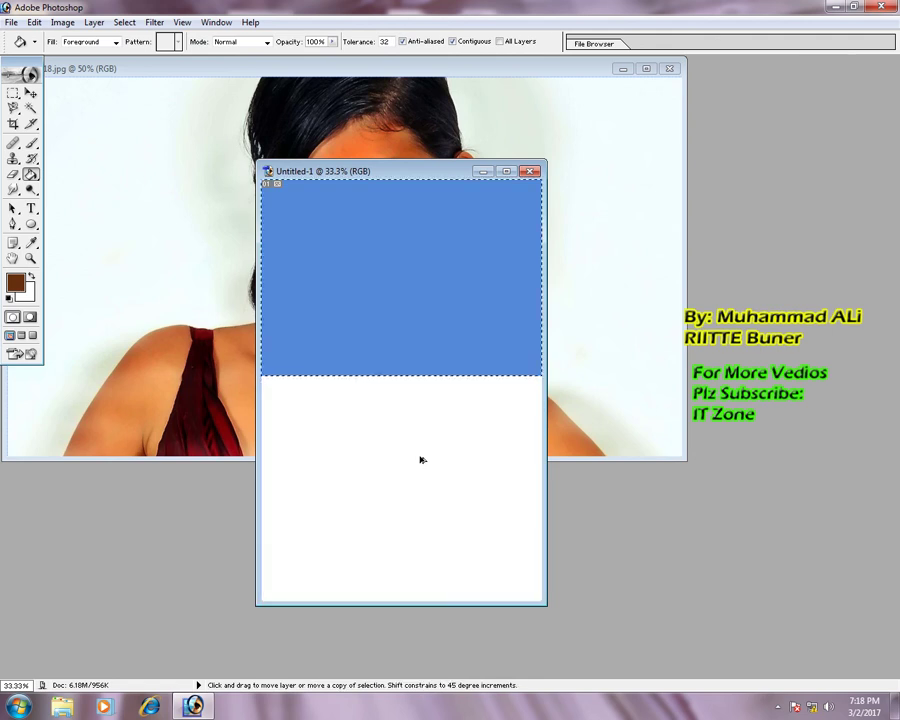
key("ctrl+alt+z")
key("ctrl+alt+z")
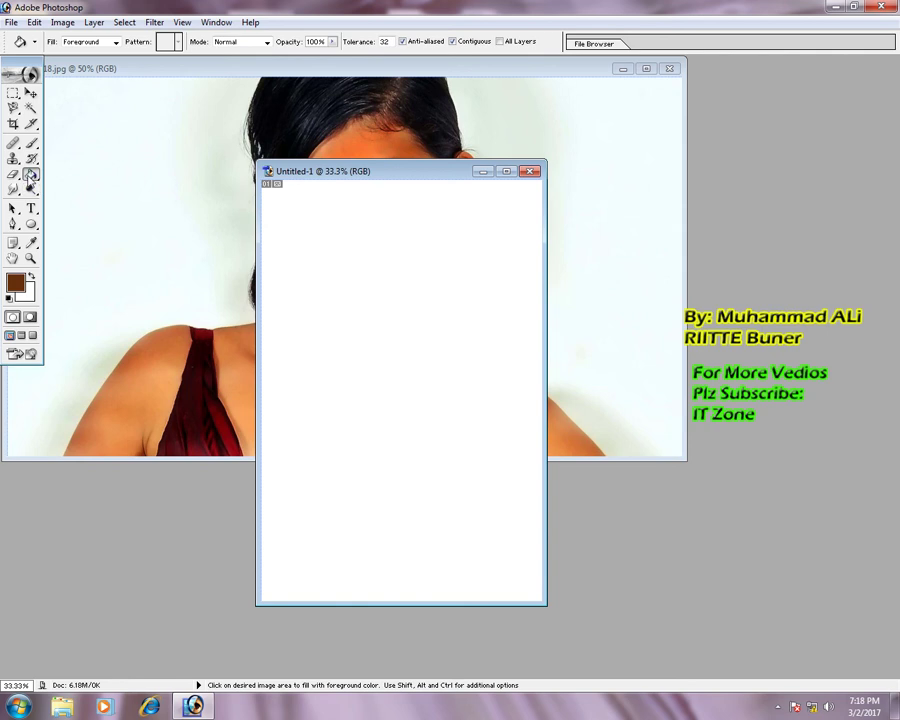
- Set a pale peach foreground colour and bucket-fill the canvas with it
left_click(15, 283)
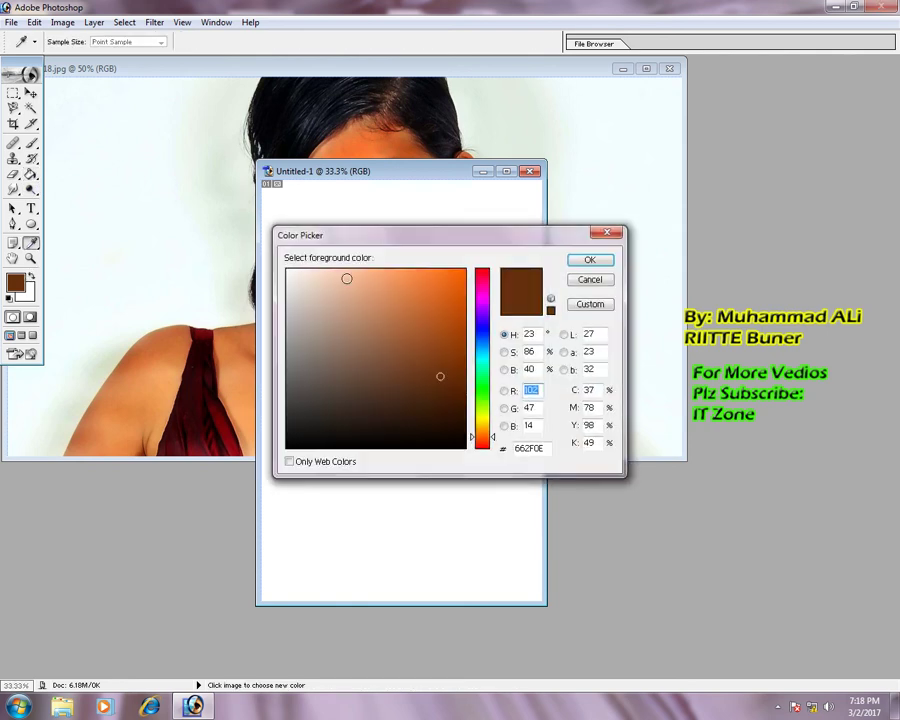
left_click(346, 278)
left_click(589, 259)
key("g")
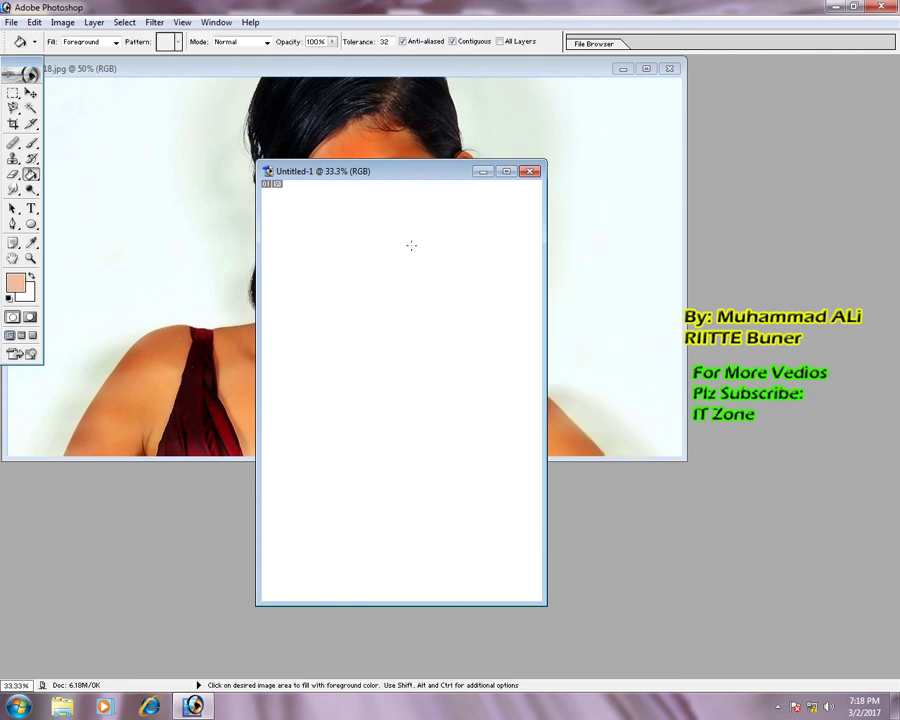
left_click(419, 326)
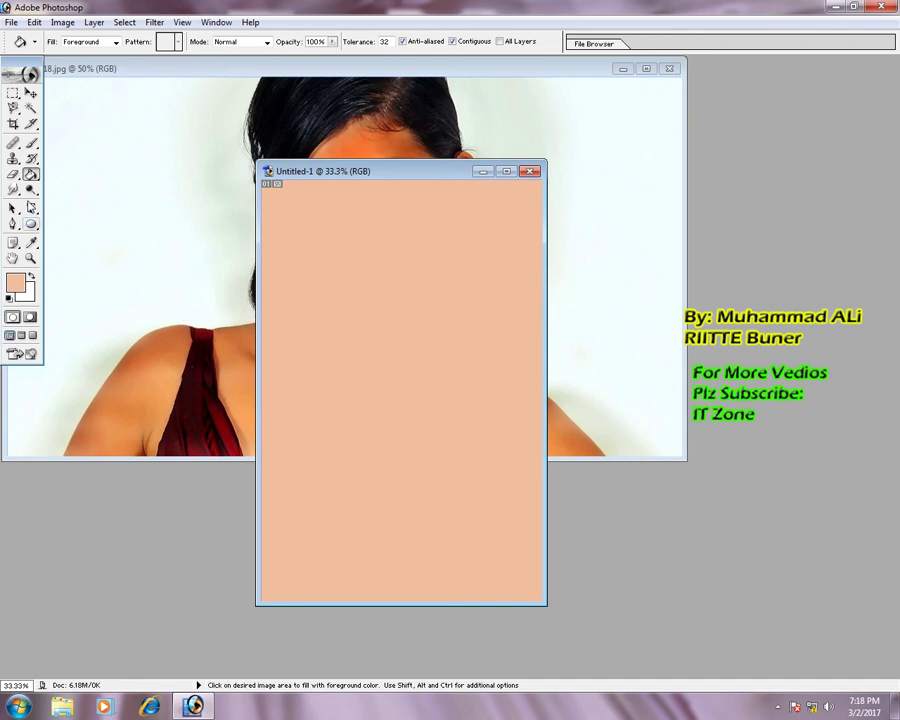
- Switch the foreground to light cyan and fill the canvas again
left_click(16, 283)
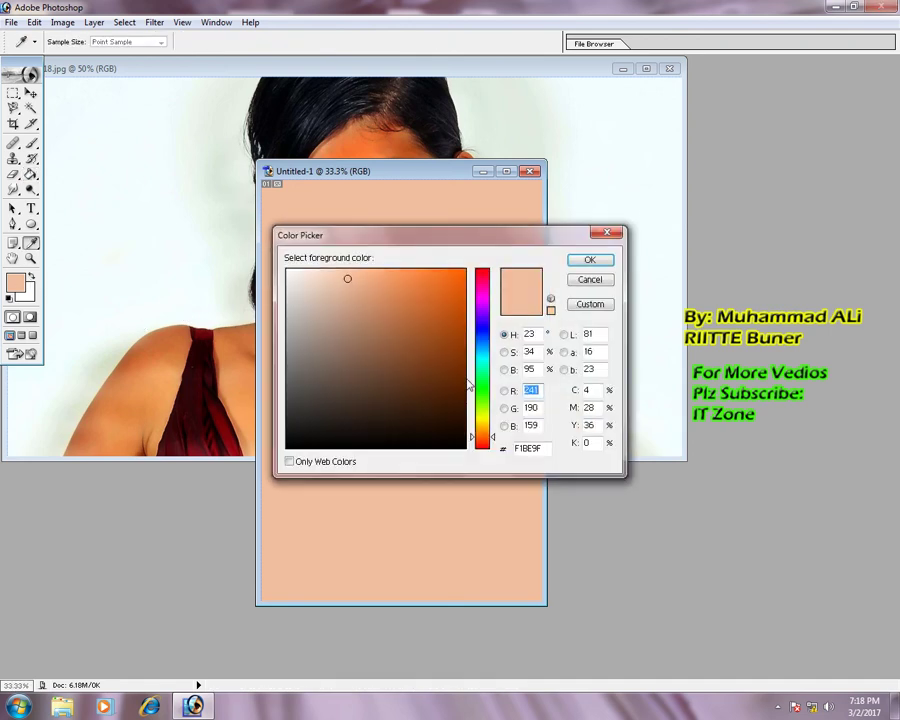
left_click(482, 353)
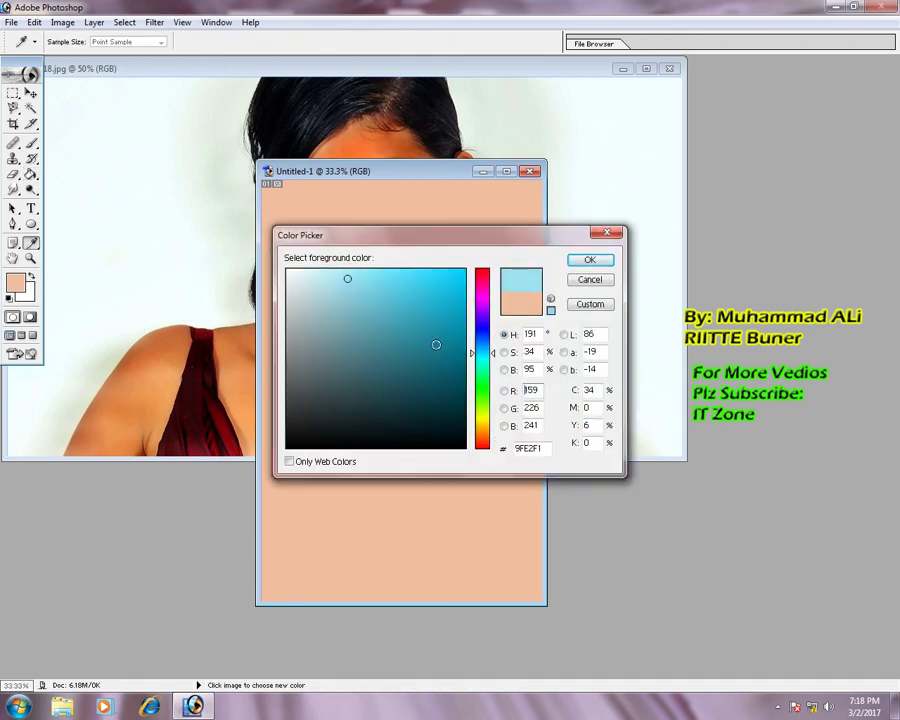
left_click(588, 262)
left_click(387, 525)
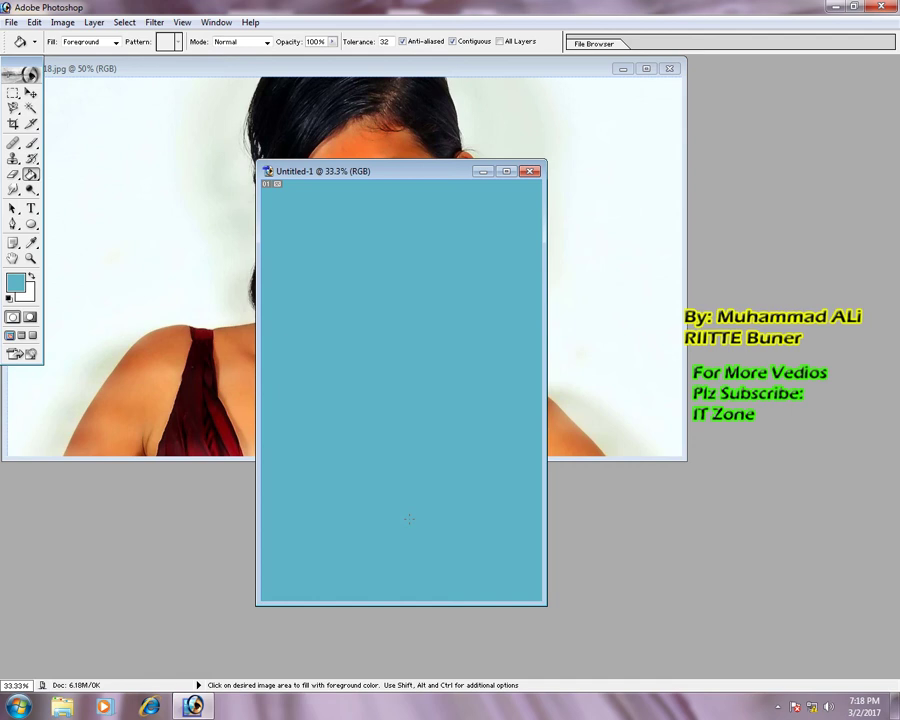
- Undo the peach and cyan fills, returning the canvas to white
key("ctrl")
key("ctrl+z")
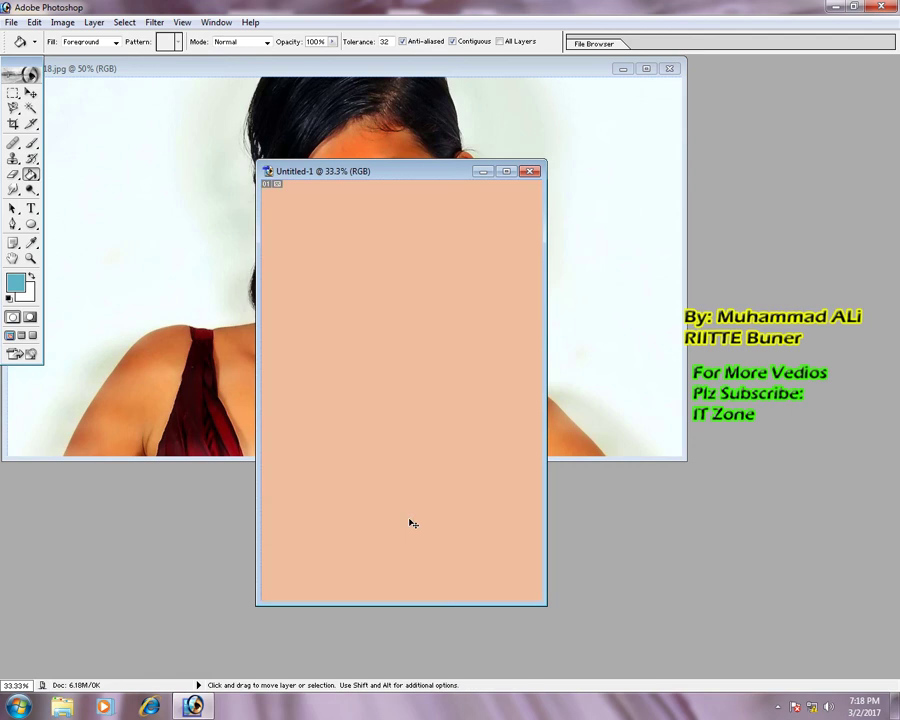
key("ctrl+z")
key("ctrl+z")
key("ctrl+z")
key("alt")
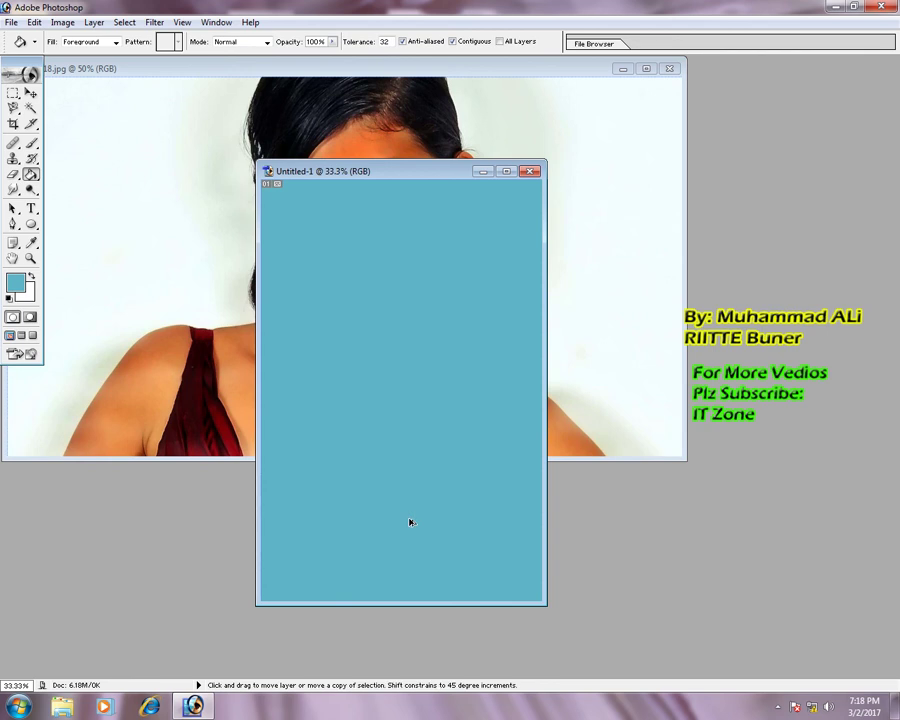
key("ctrl+alt+z")
key("ctrl+alt+z")
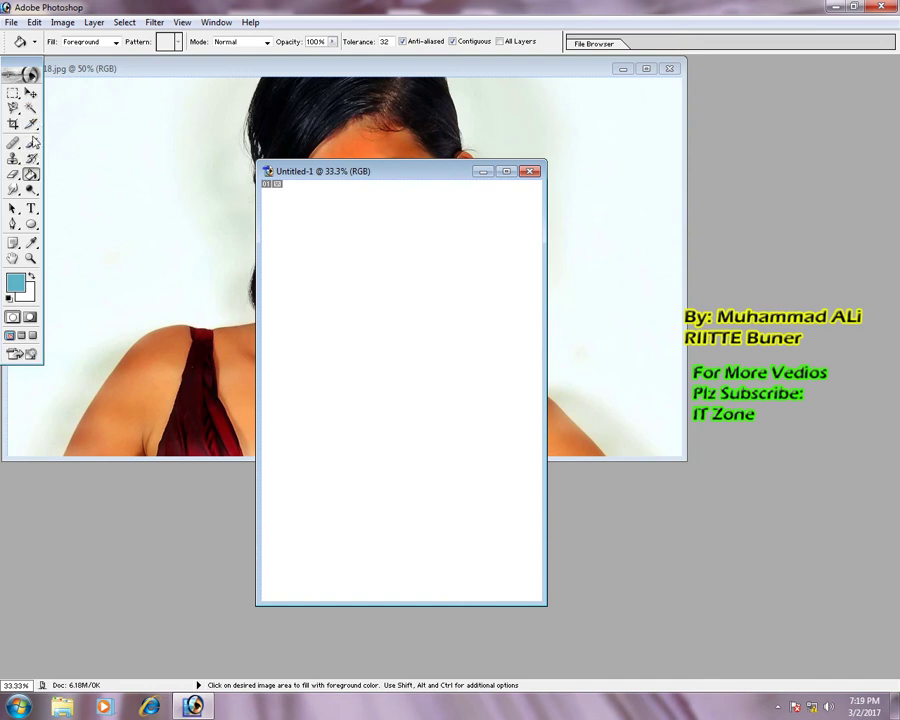
- Widen the Untitled-1 window, fit the canvas on screen, and marquee its top half
left_click(13, 92)
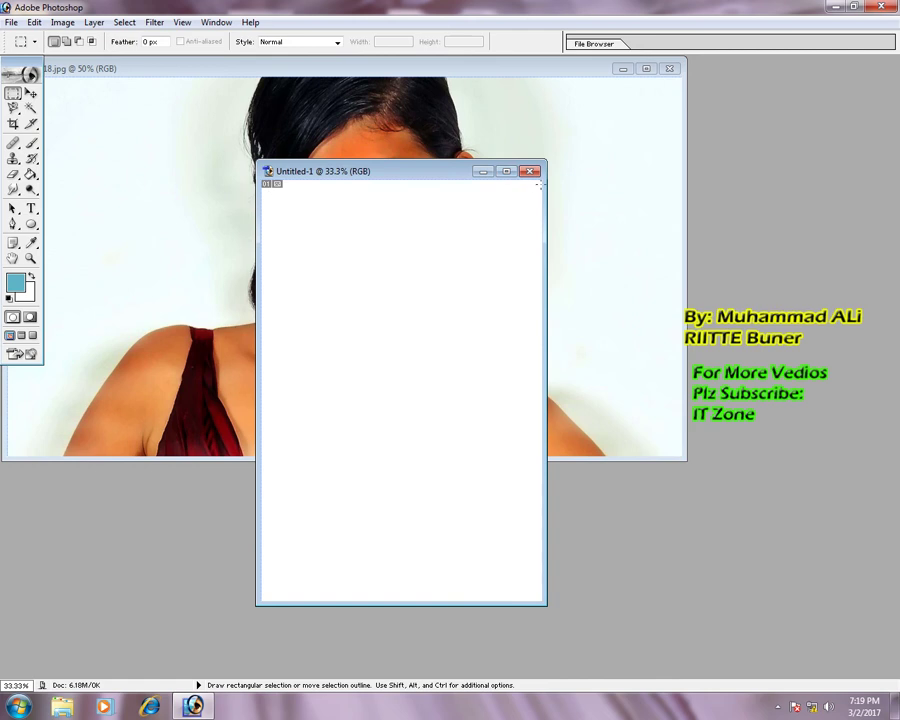
left_click_drag(398, 326, 401, 646)
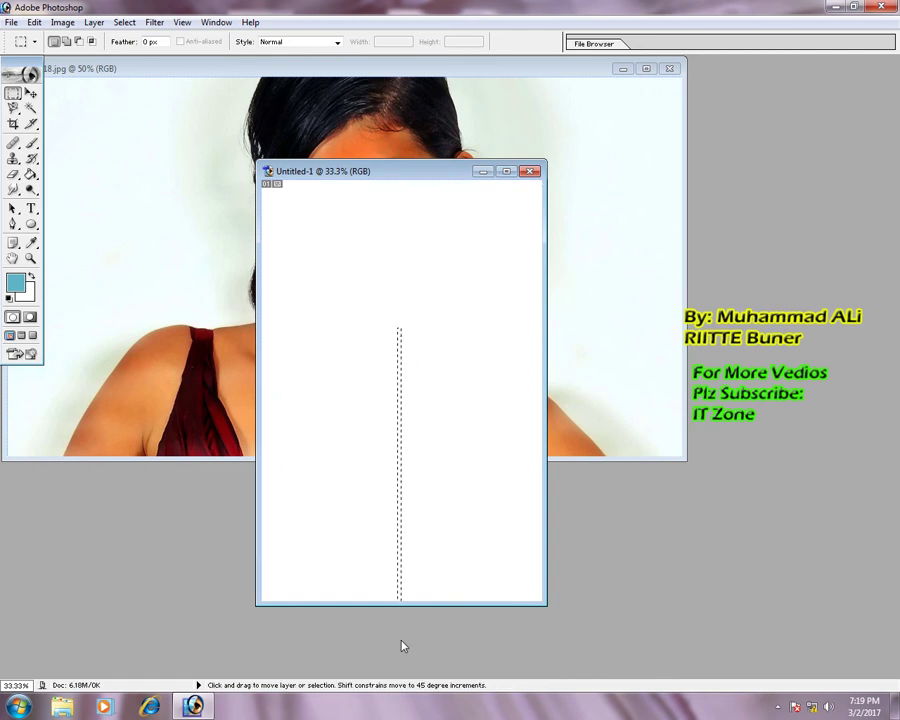
key("ctrl+d")
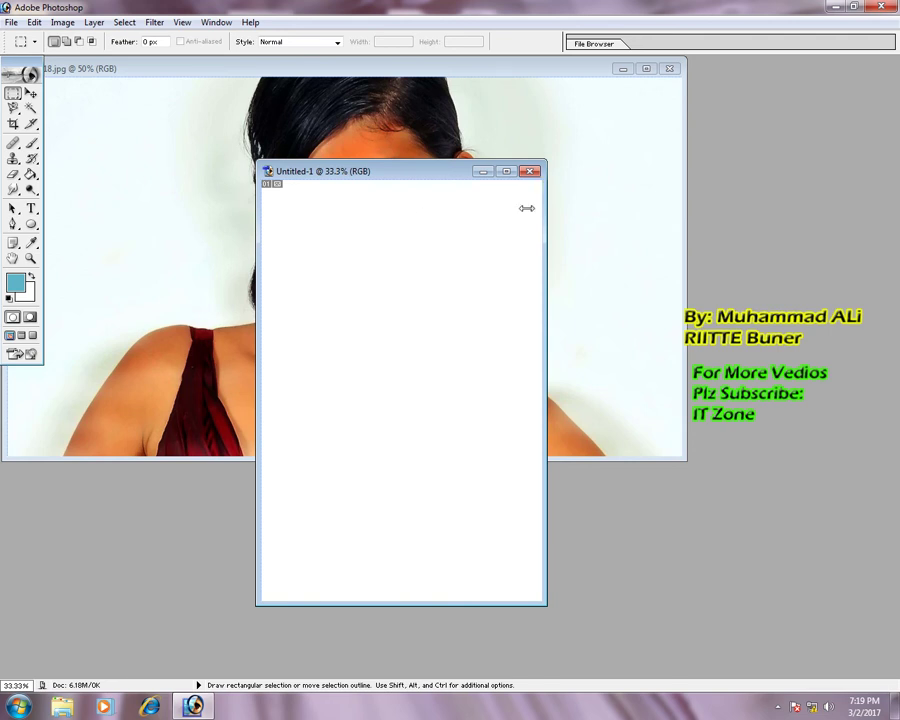
left_click_drag(546, 207, 616, 231)
key("ctrl+0")
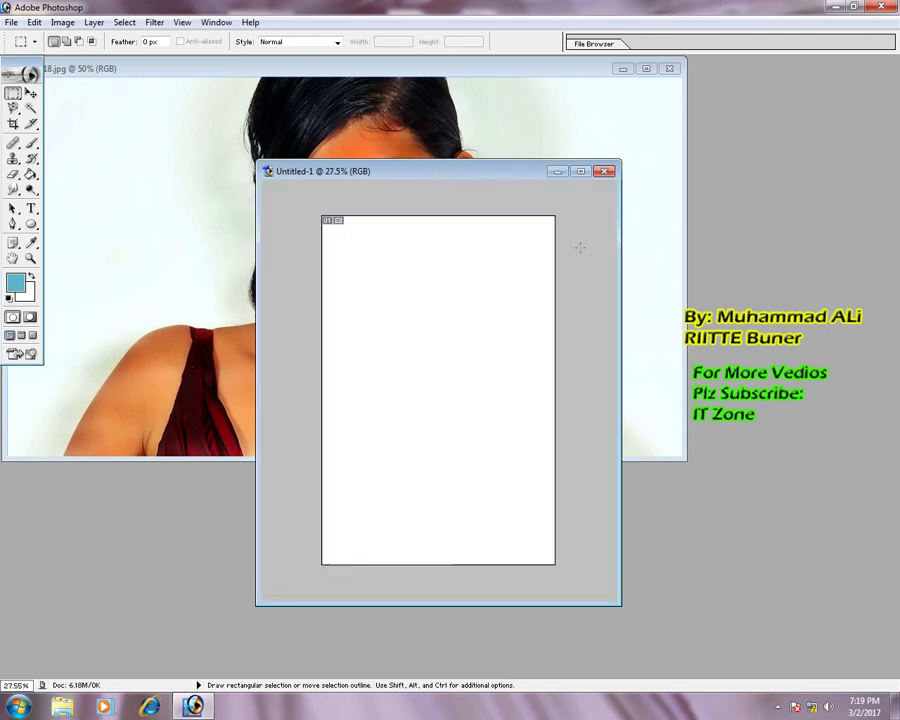
left_click_drag(558, 212, 318, 380)
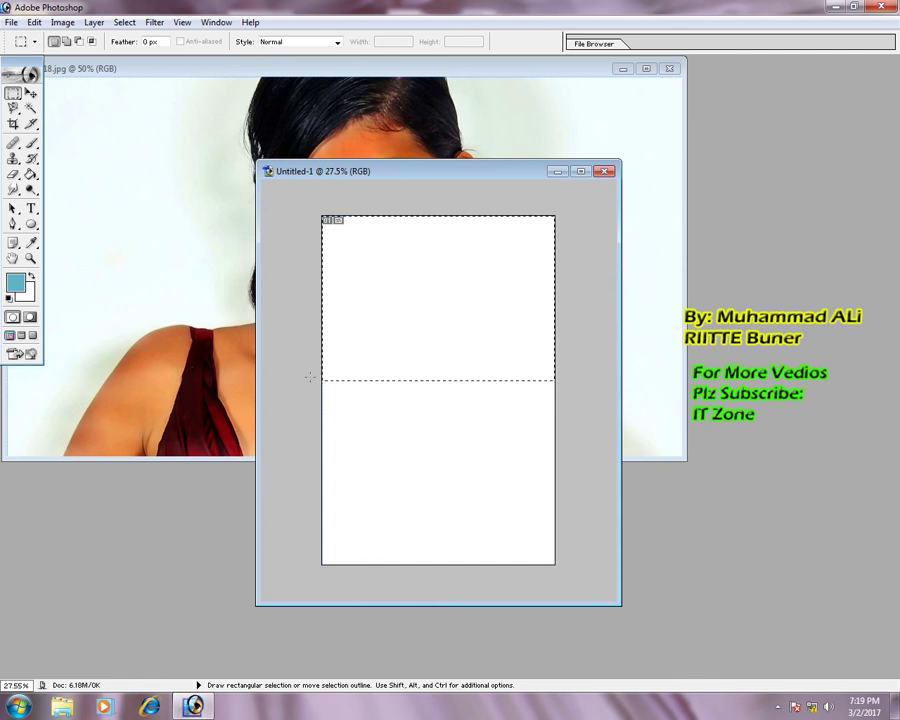
- Fill the selected top half of the canvas with light cyan A2E1EF
left_click(15, 283)
left_click(344, 280)
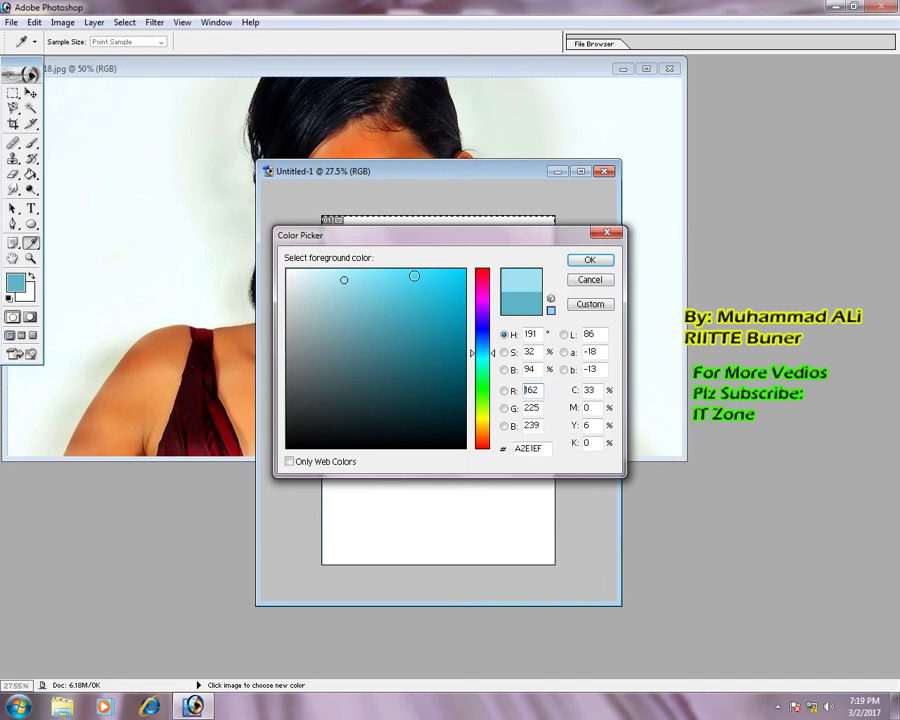
left_click(589, 259)
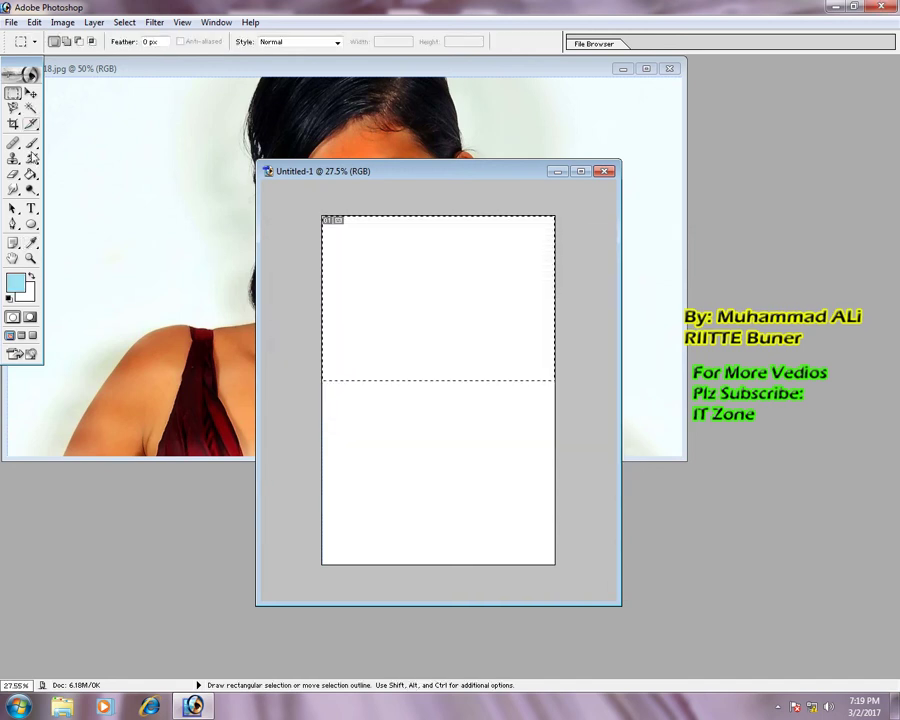
left_click(30, 173)
left_click(341, 348)
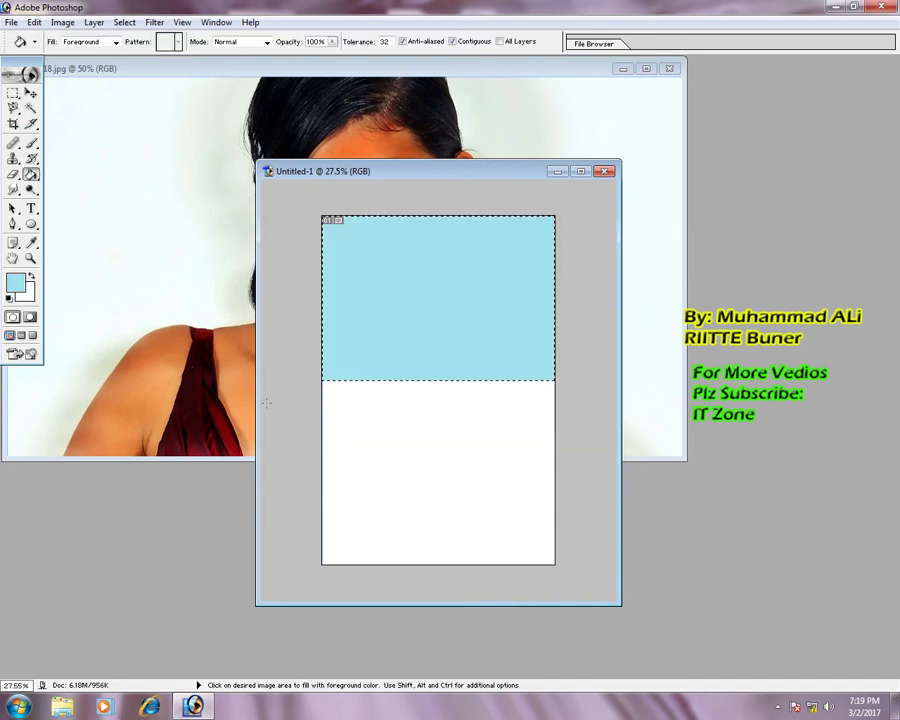
- Switch to the Rectangular Marquee and clear the selection around the cyan area
left_click(31, 93)
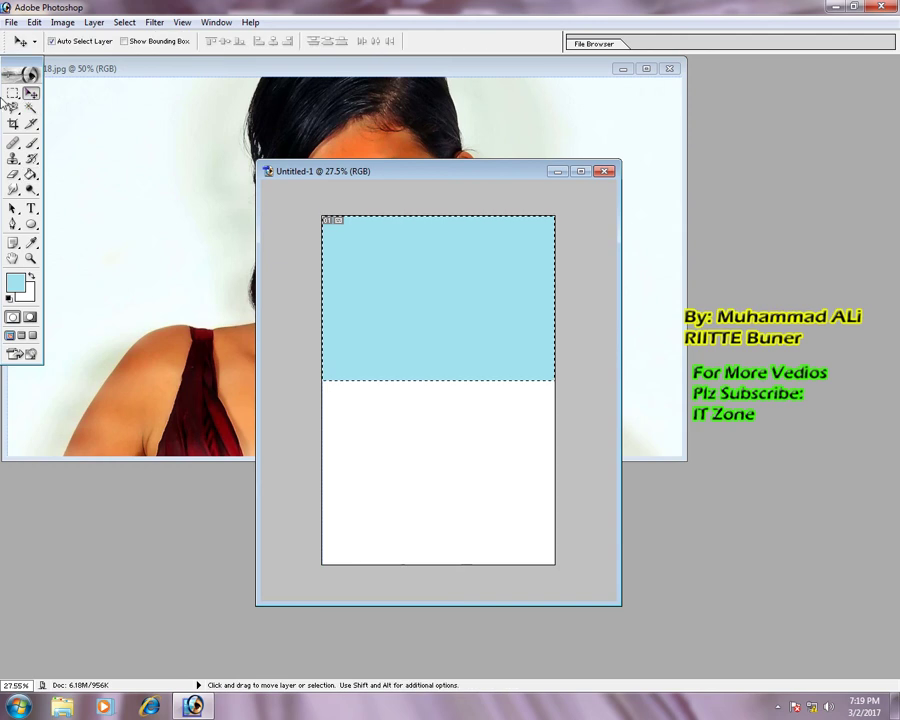
left_click(12, 92)
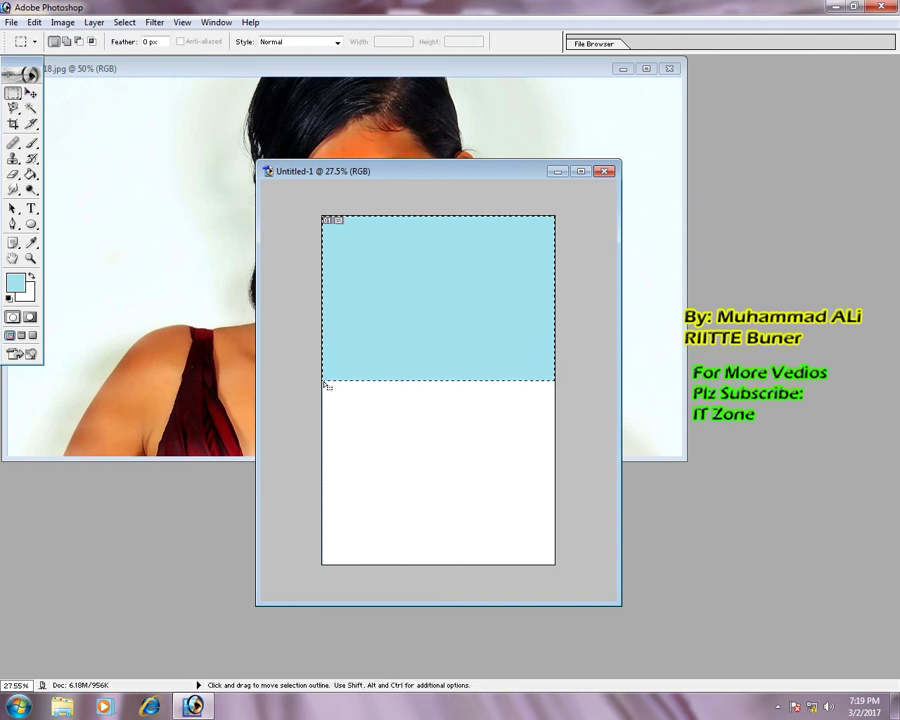
left_click(323, 383)
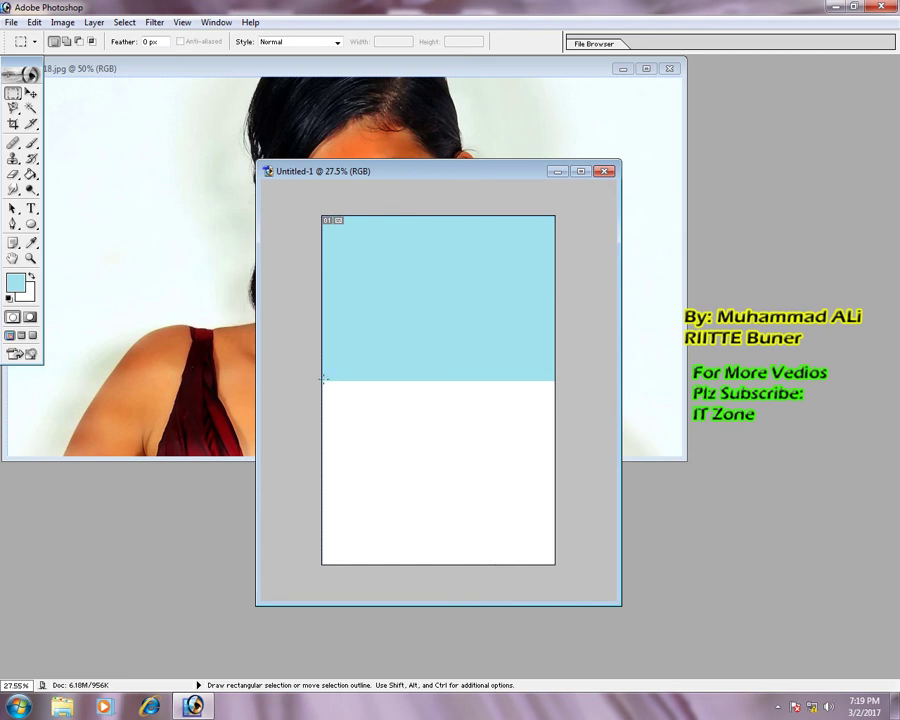
- Marquee the white lower half and paint-bucket it mint green A2F6C2
left_click_drag(323, 379, 556, 563)
left_click(15, 284)
left_click(482, 377)
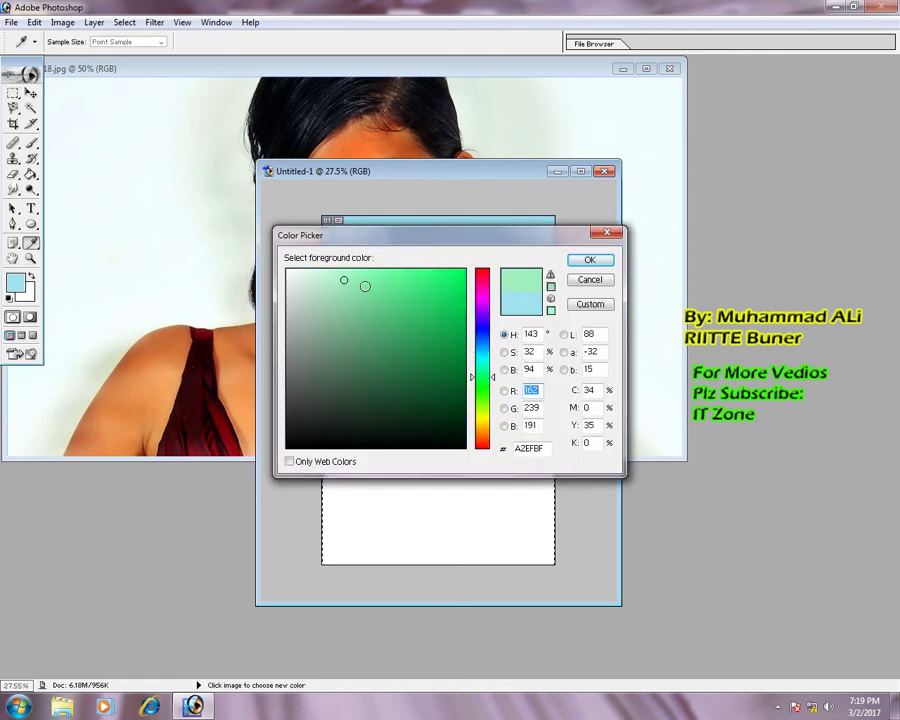
left_click(347, 275)
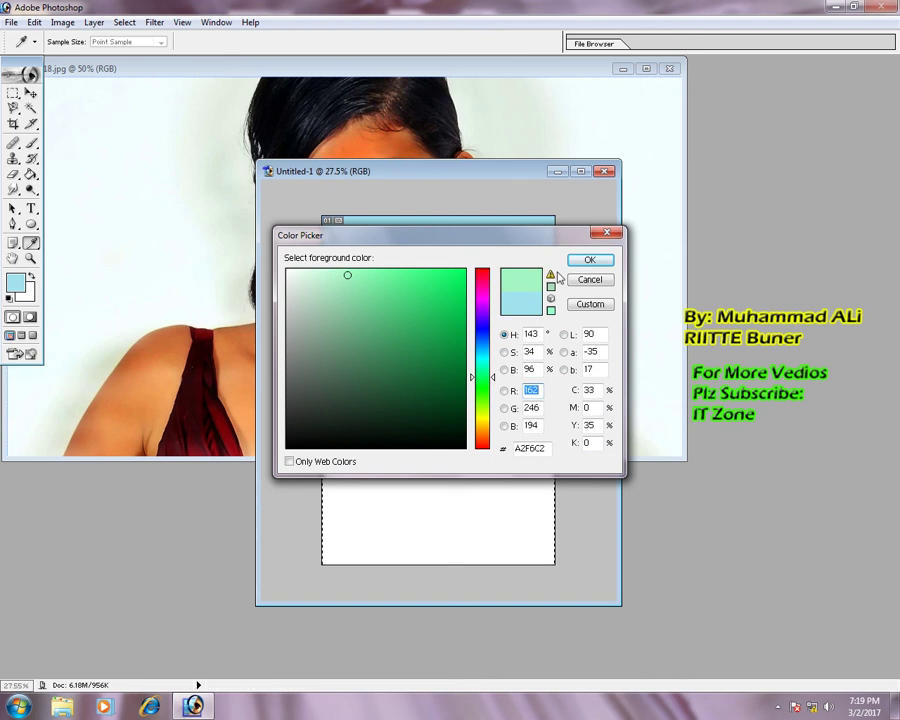
left_click(589, 260)
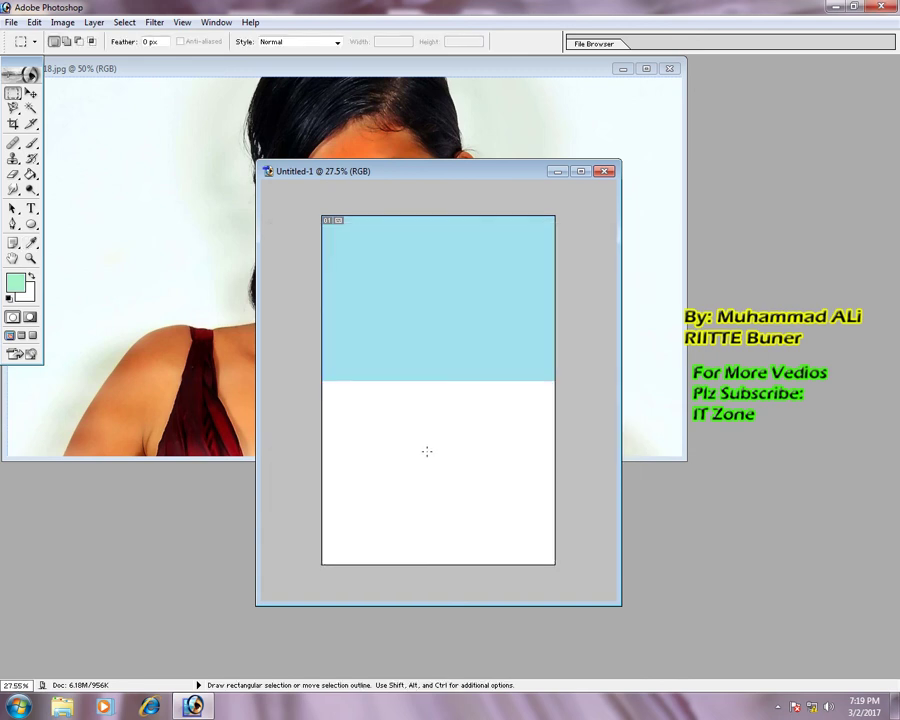
key("g")
left_click(386, 420)
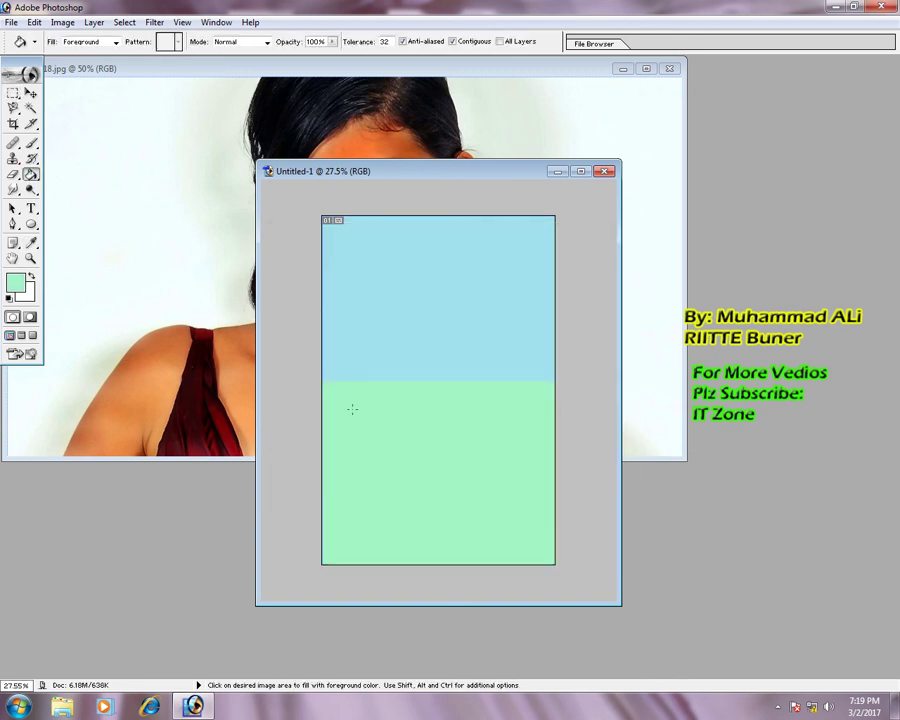
left_click_drag(13, 92, 43, 111)
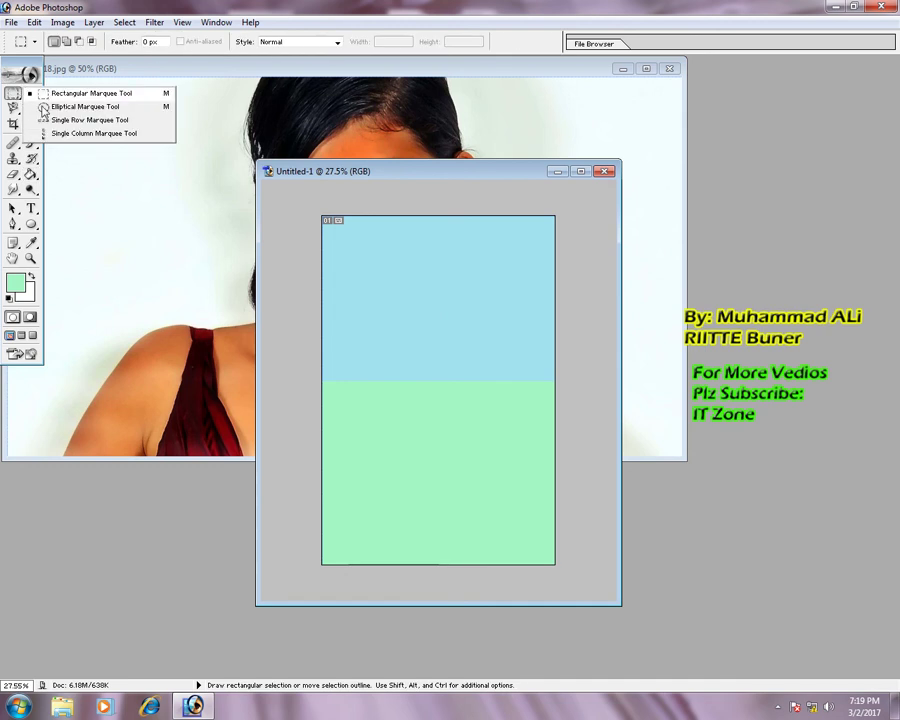
- Select a centred circle and fill its top half with pink E395B4
left_click(45, 106)
mouse_move(340, 292)
left_mouse_down()
mouse_move(522, 439)
mouse_move(533, 482)
left_mouse_up()
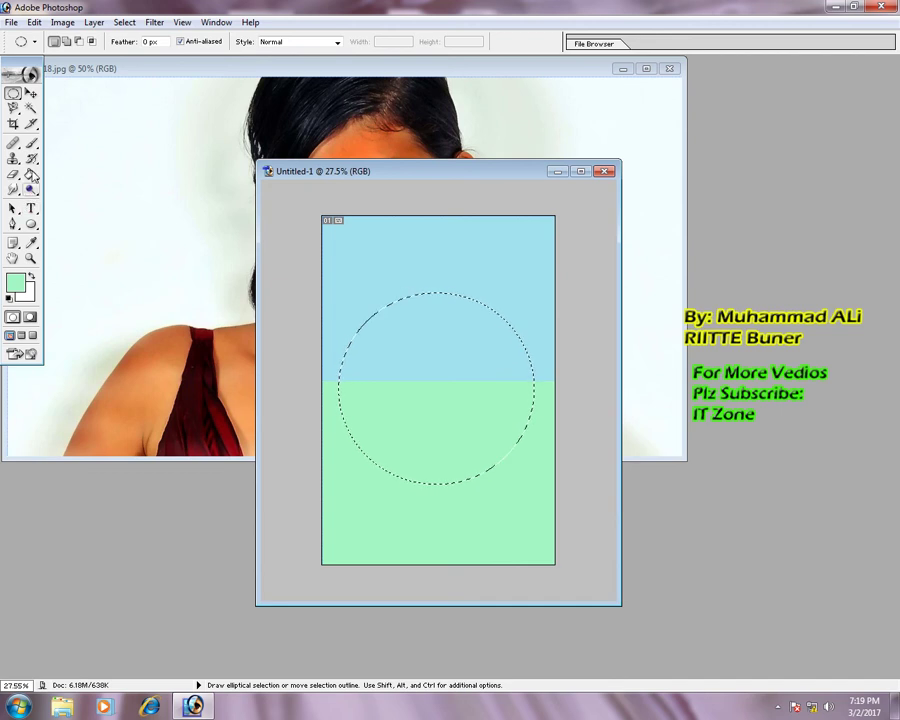
left_click(31, 174)
left_click(15, 283)
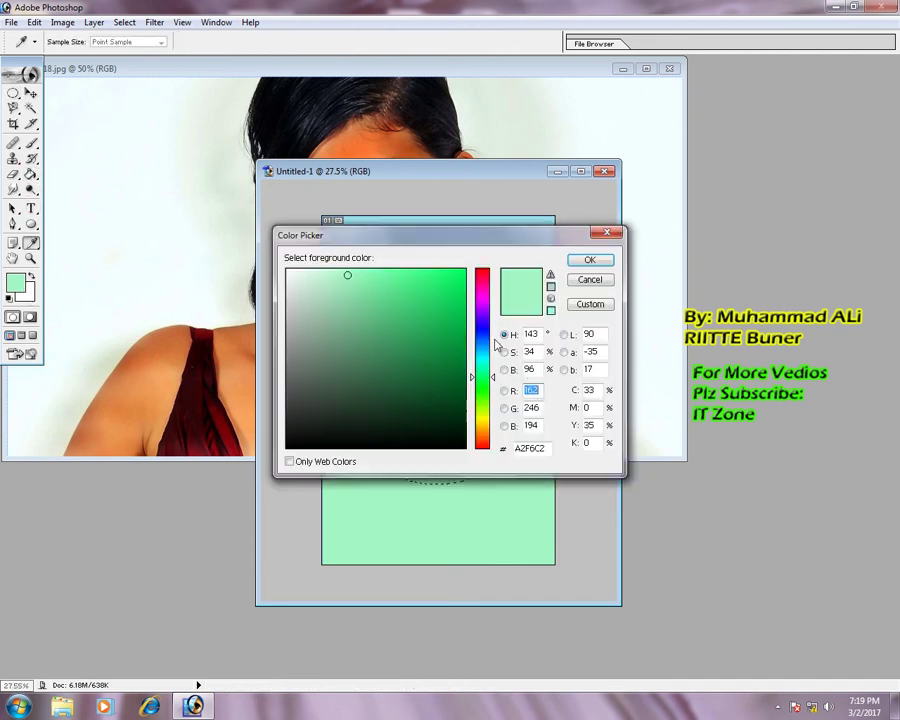
left_click(482, 280)
left_click(348, 288)
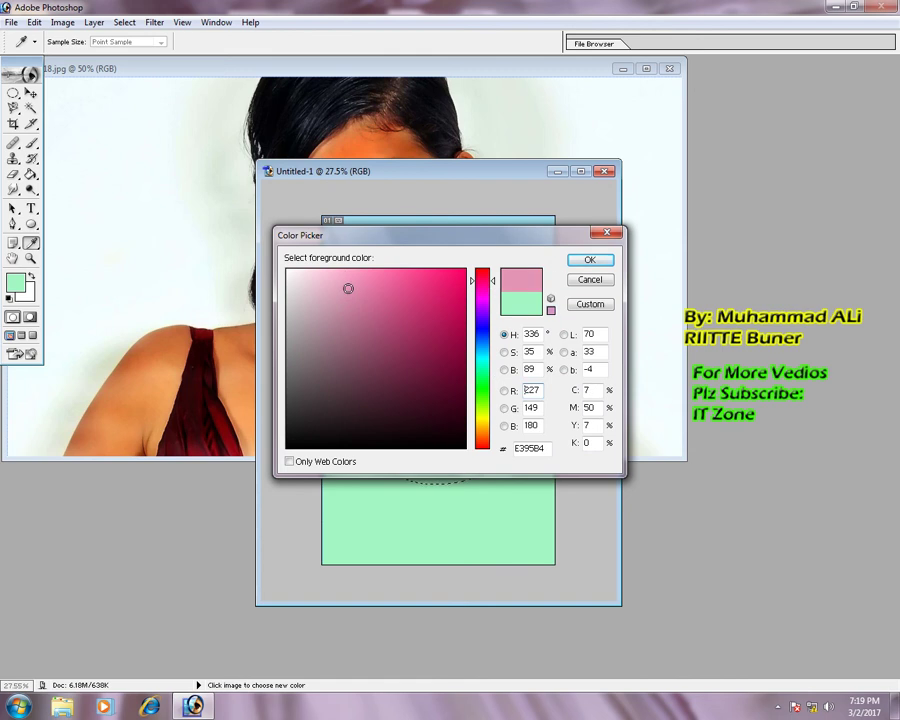
left_click(589, 259)
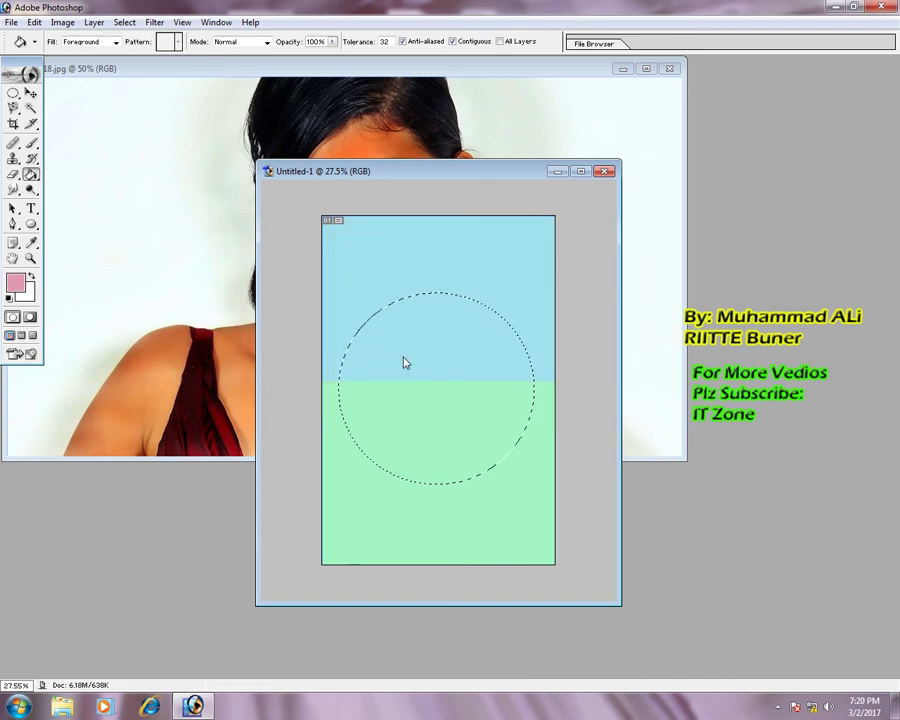
left_click(404, 363)
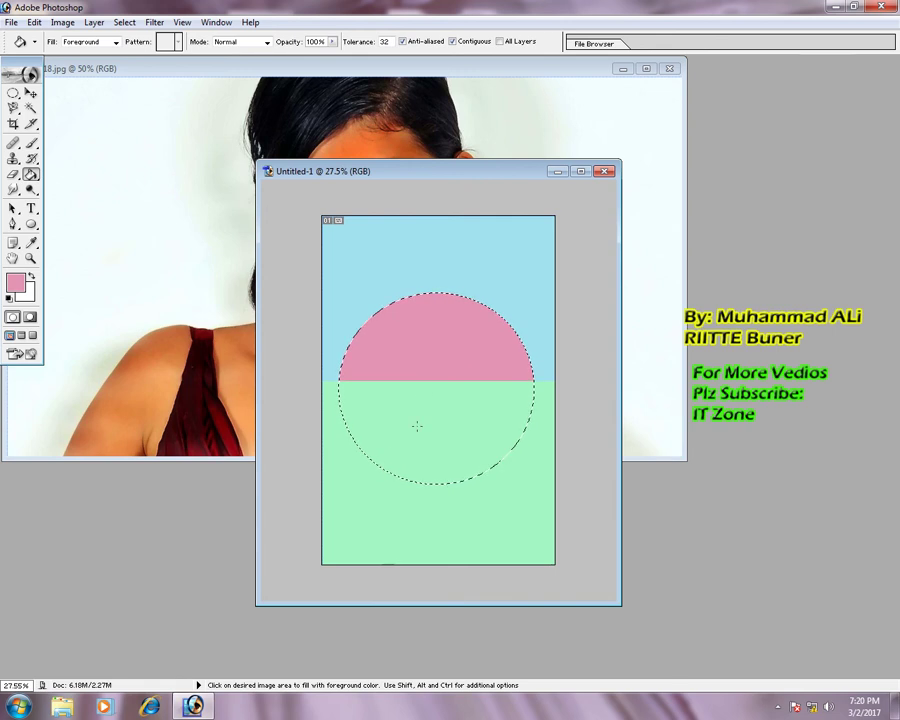
- Fill the circle's bottom half with light blue and deselect it
key("i")
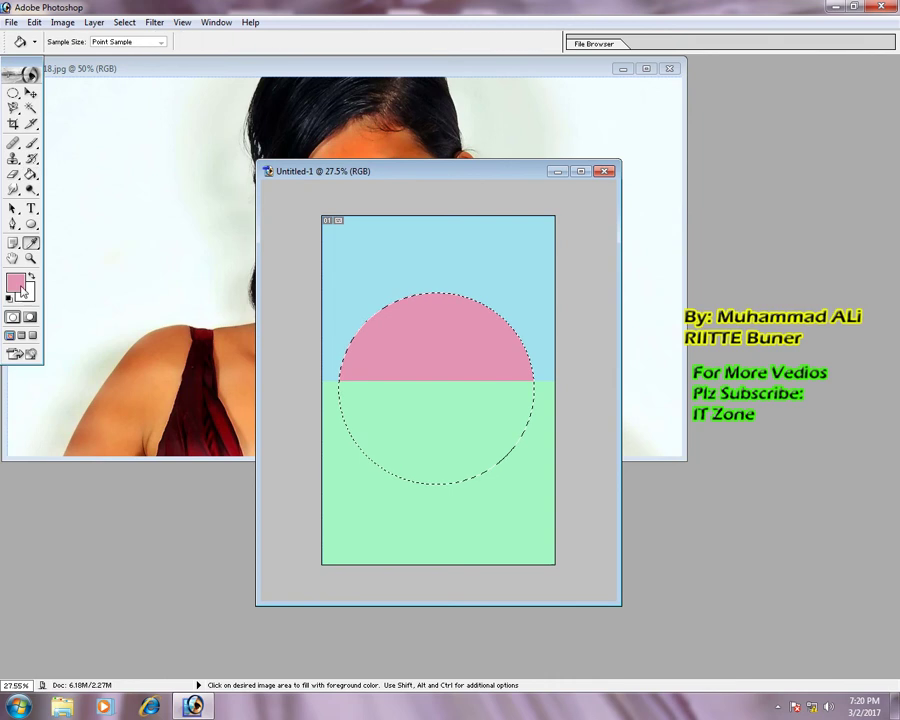
left_click(18, 285)
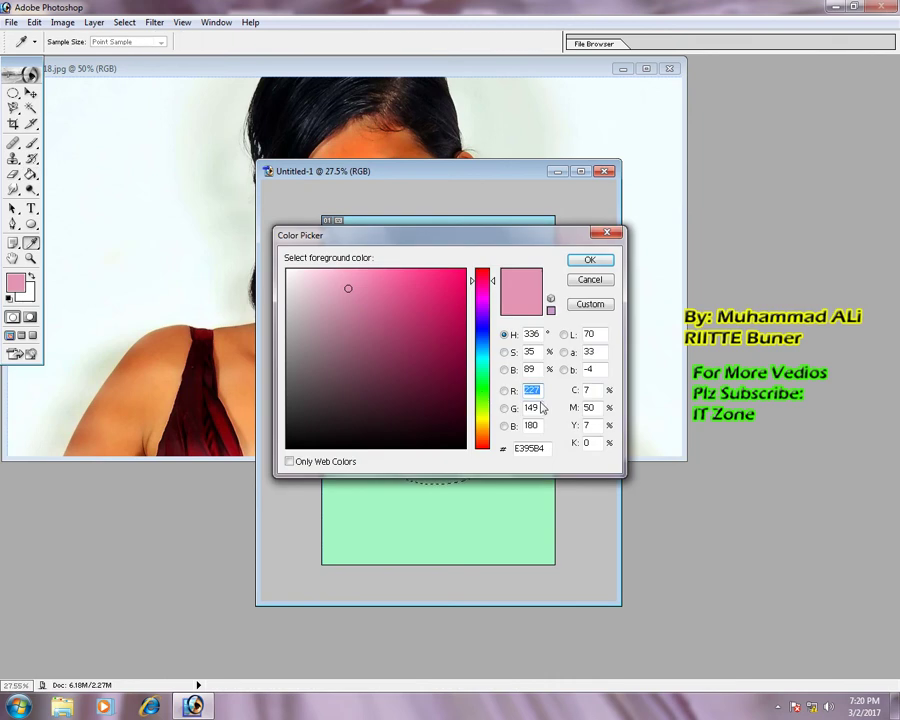
left_click(479, 346)
left_click(589, 260)
key("g")
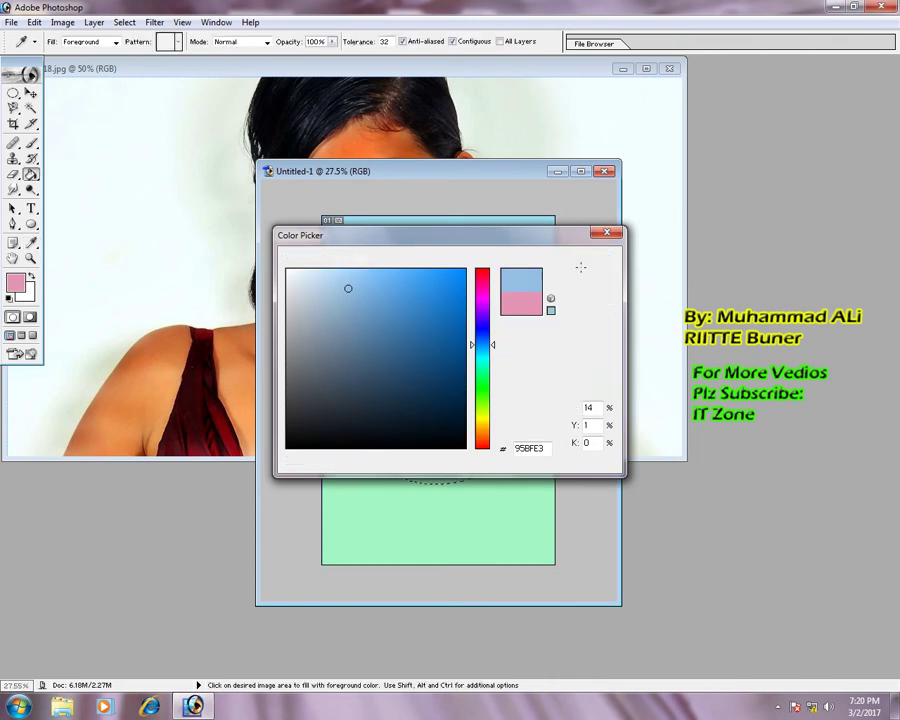
left_click(436, 418)
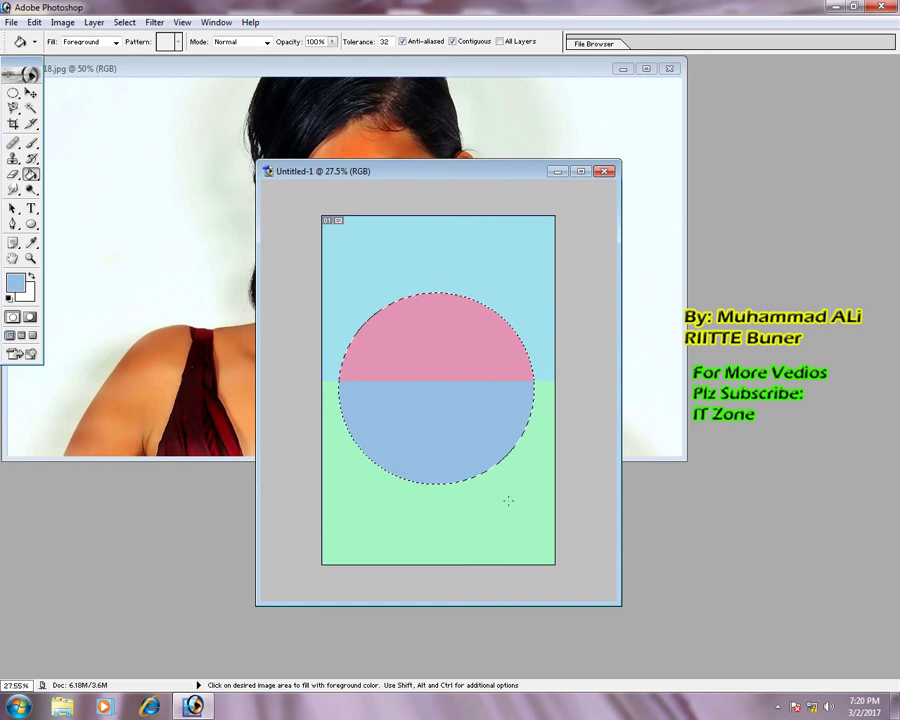
key("ctrl+d")
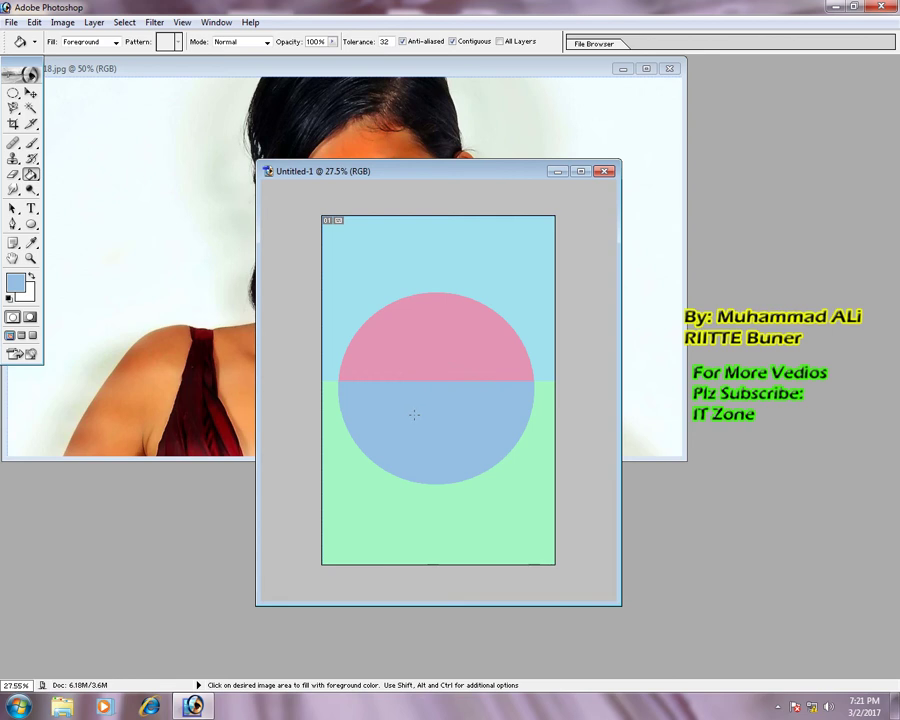
- Reselect then deselect the circle, and start Save As with the file name cleared
key("ctrl+shift+d")
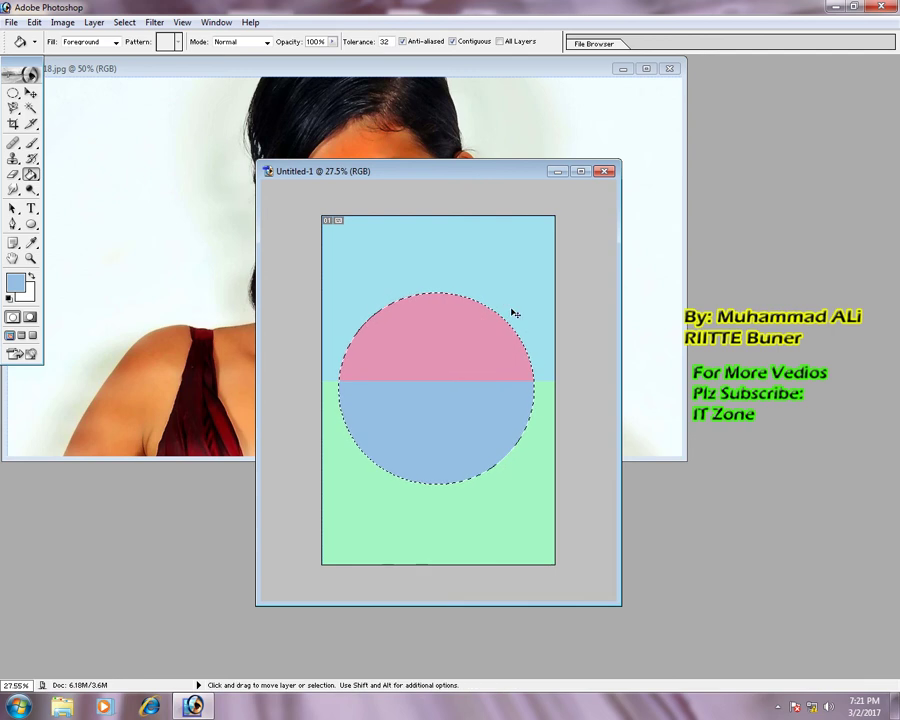
key("ctrl+d")
key("alt+f")
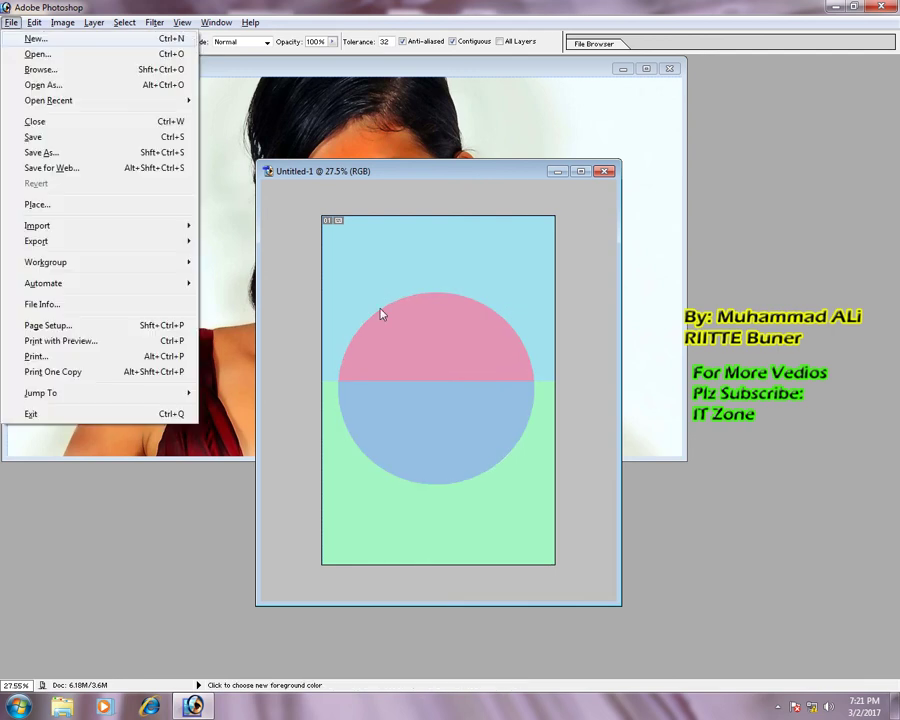
left_click(40, 152)
key("BackSpace")
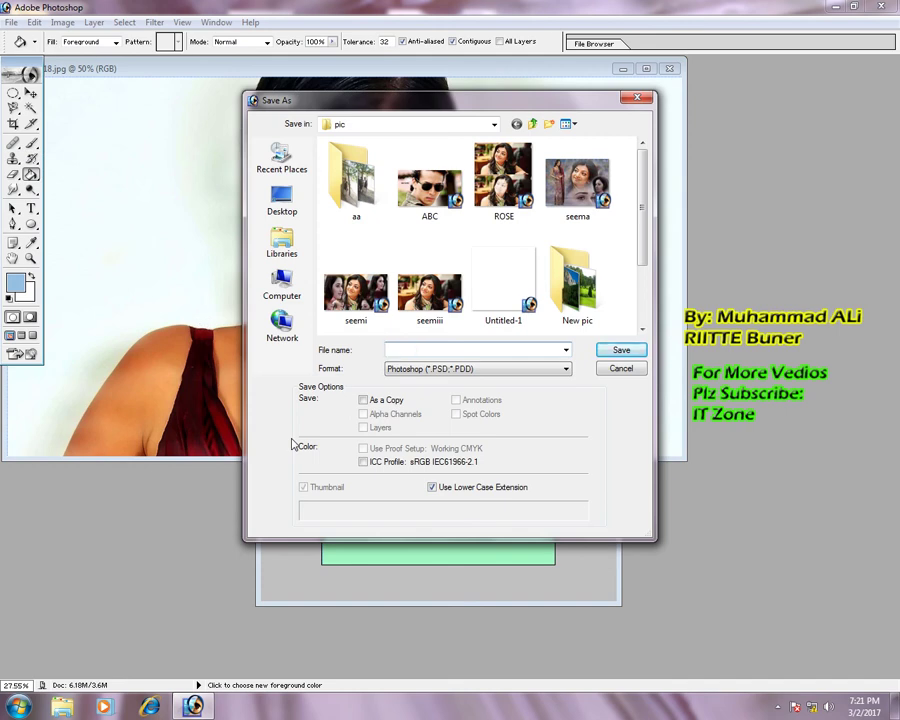
- Save the artwork as COLOR.psd, close it, and start a new document
type("COLOR")
key("Return")
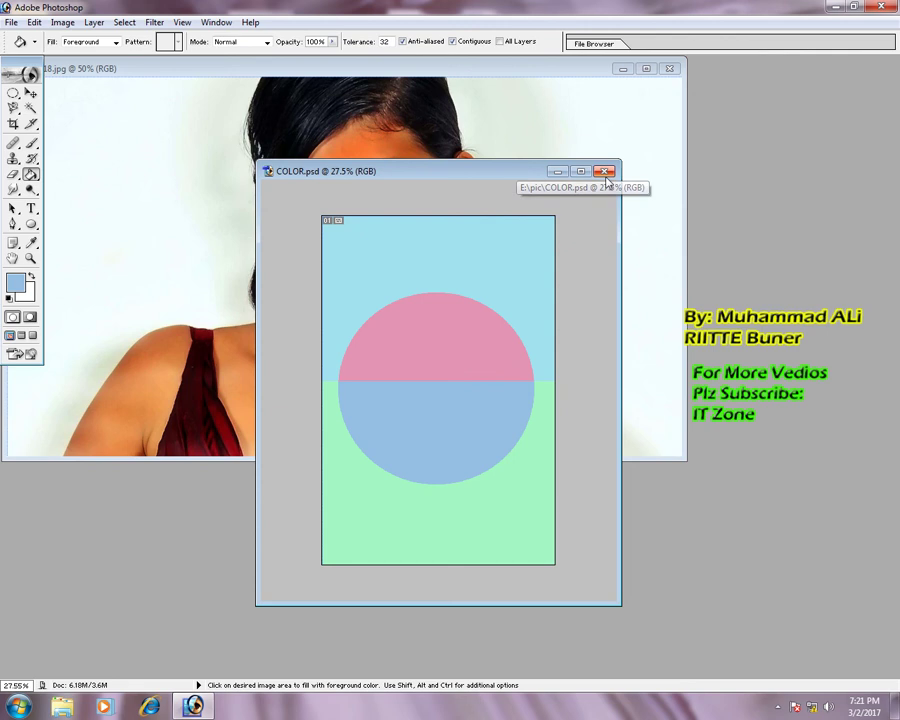
left_click(604, 171)
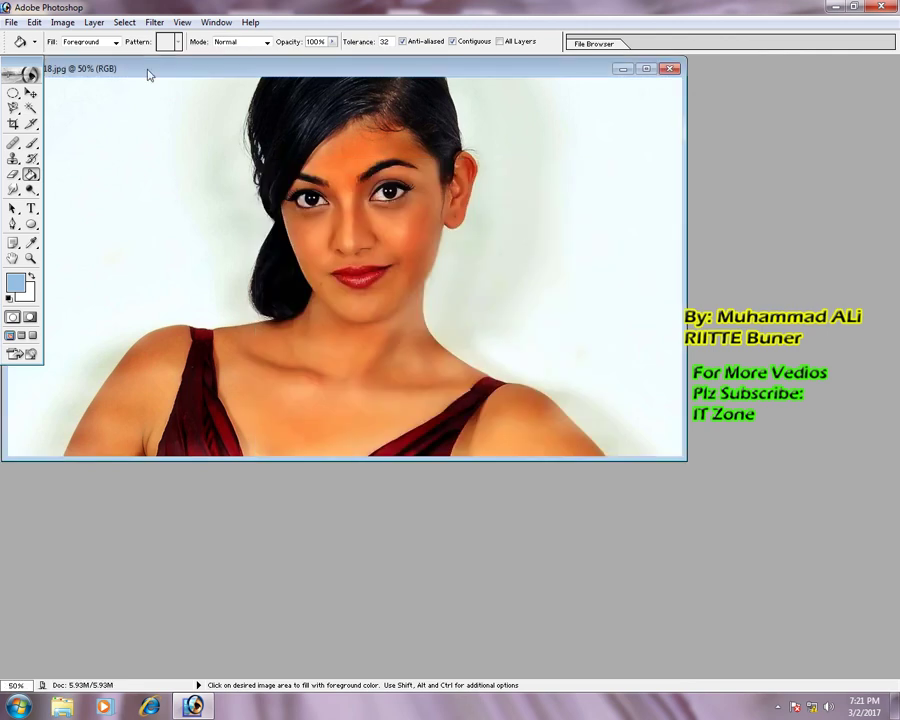
left_click(11, 21)
left_click(35, 38)
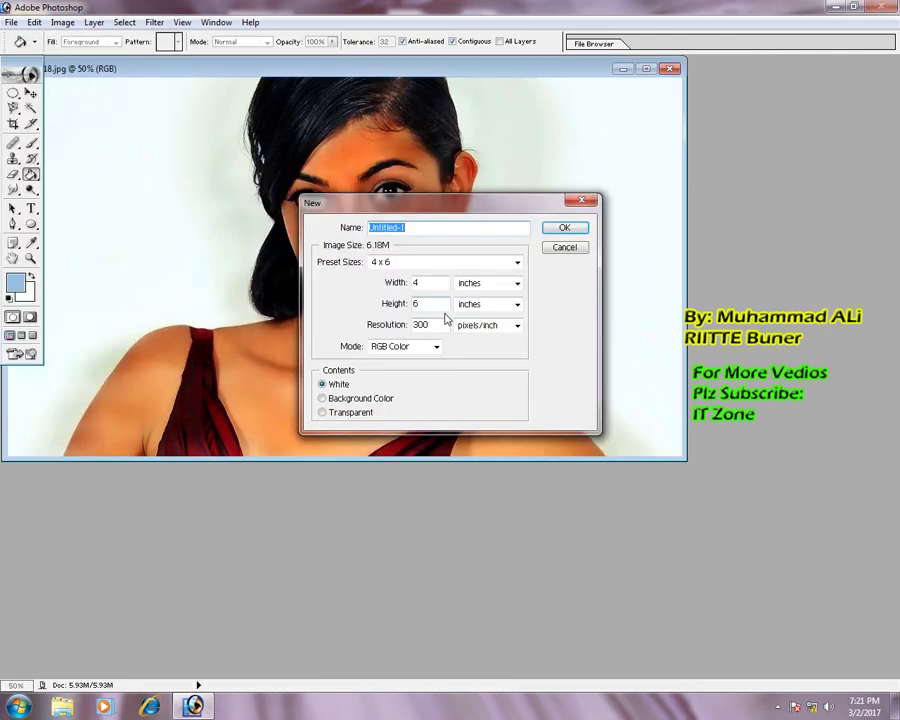
- Create the blank 4 x 6 inch, 300 ppi document and select the Gradient Tool
left_click(564, 227)
left_click_drag(129, 88, 439, 203)
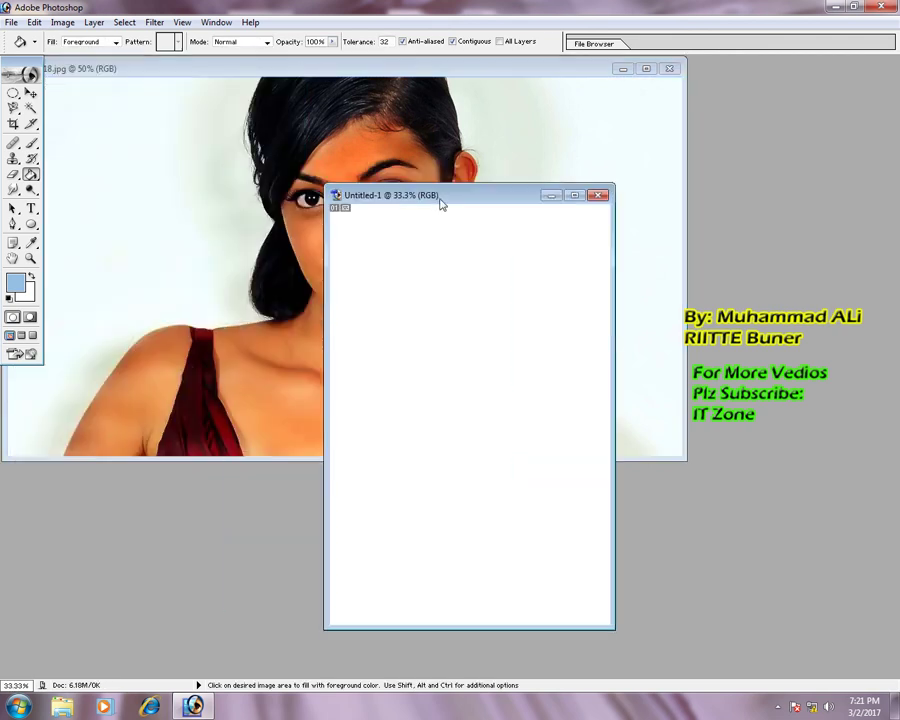
left_click(31, 174)
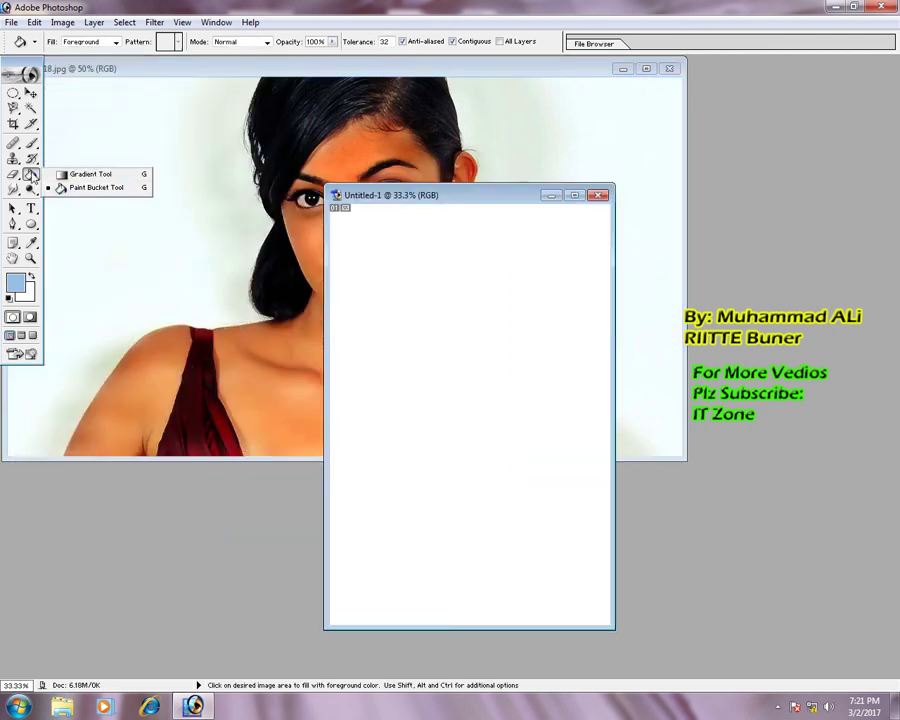
left_click(84, 176)
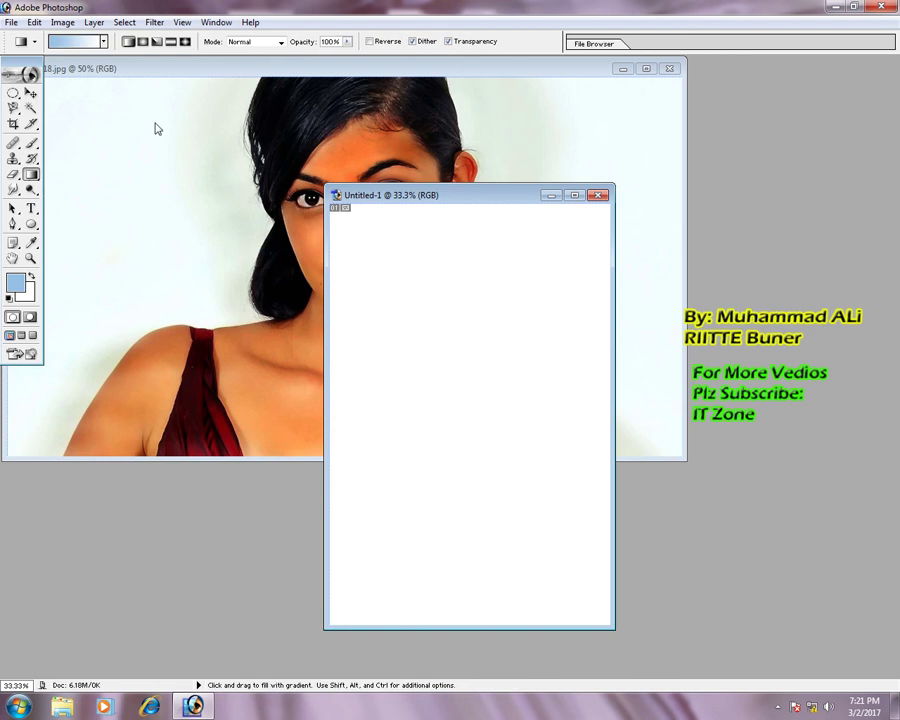
left_click(104, 43)
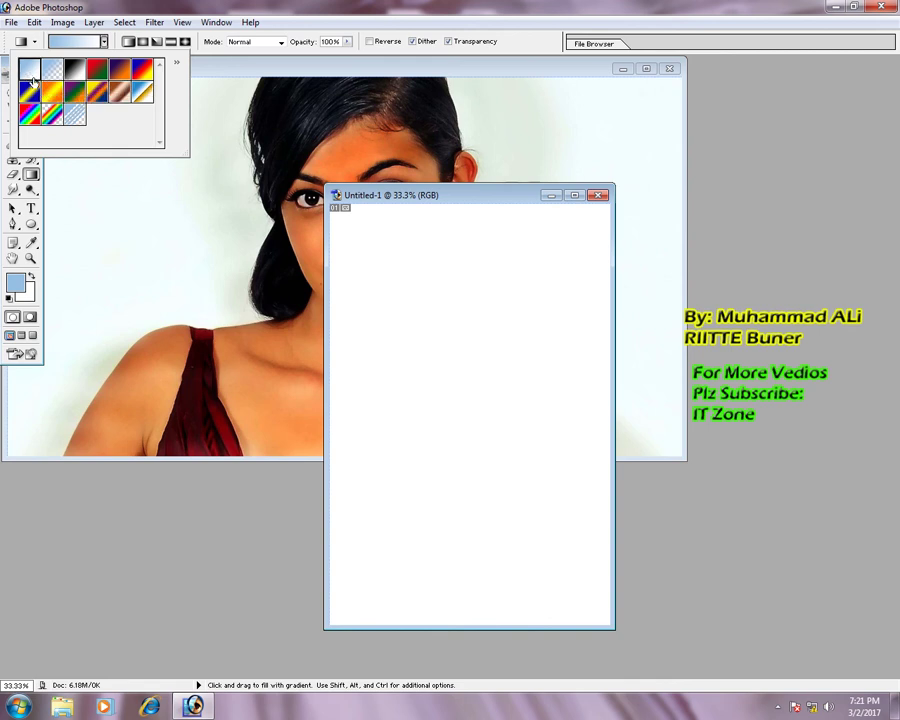
- Fill the new canvas top to bottom with a light blue-to-white gradient
key("Return")
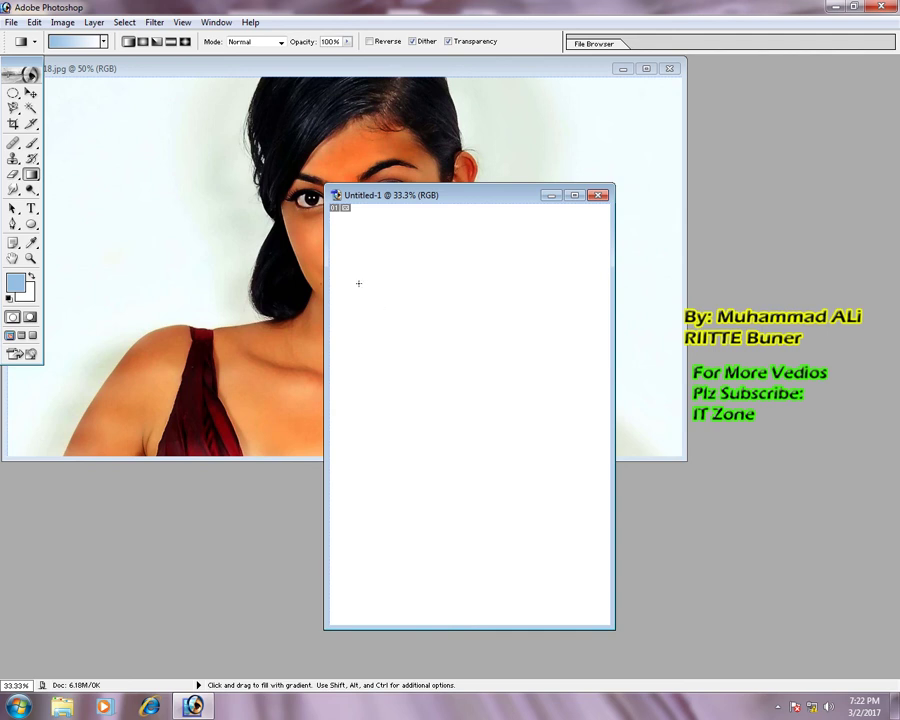
mouse_move(345, 249)
left_mouse_down()
mouse_move(531, 482)
mouse_move(580, 592)
left_mouse_up()
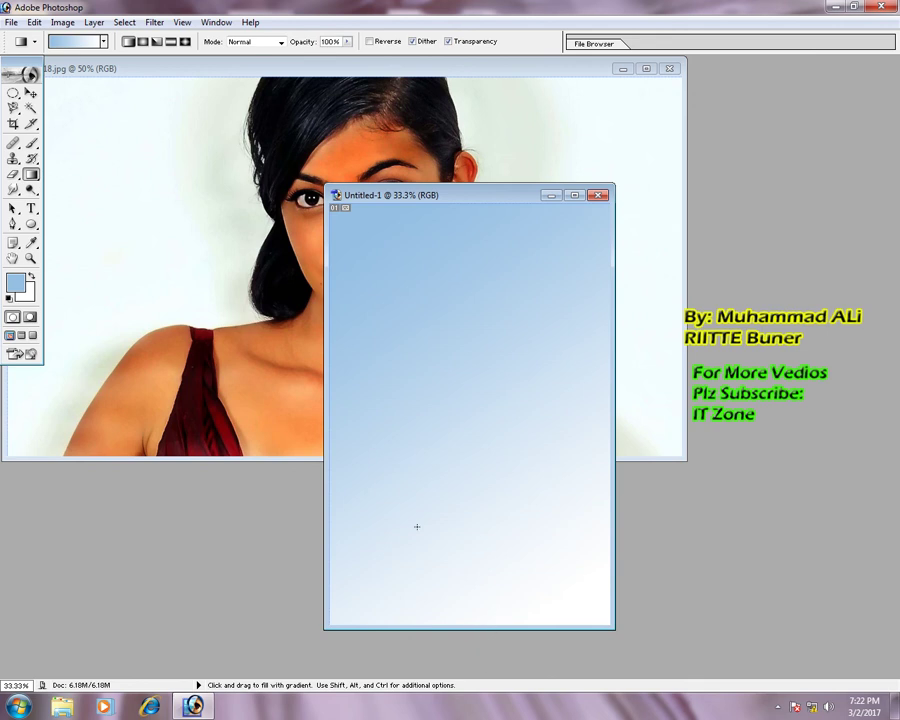
left_click(104, 42)
- Choose the red–green preset and refill the canvas diagonally, red top right to green bottom left
left_click(97, 69)
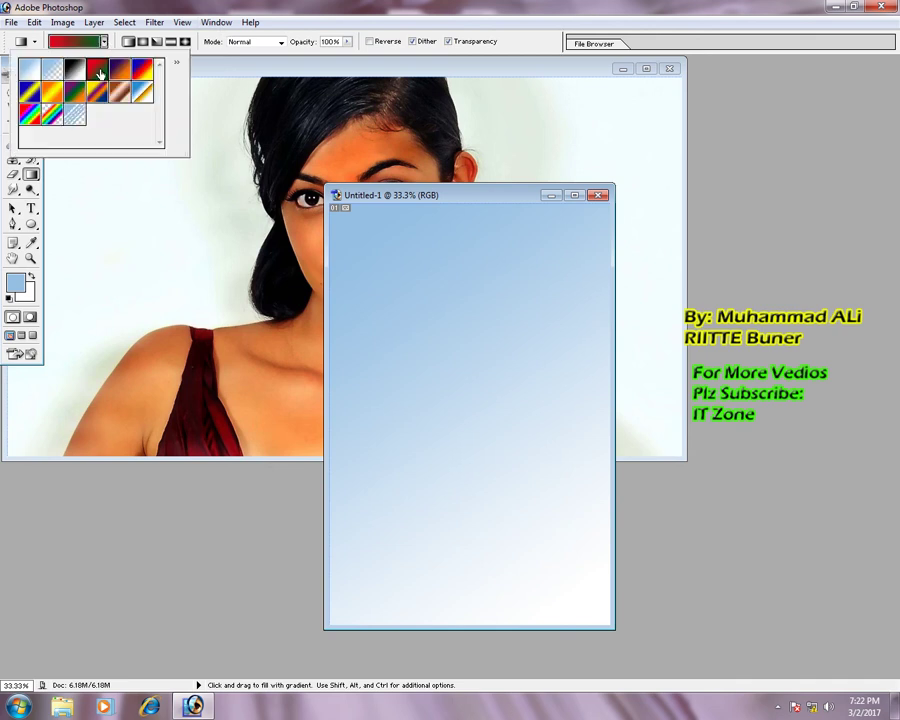
left_click(340, 222)
left_click_drag(341, 217, 570, 584)
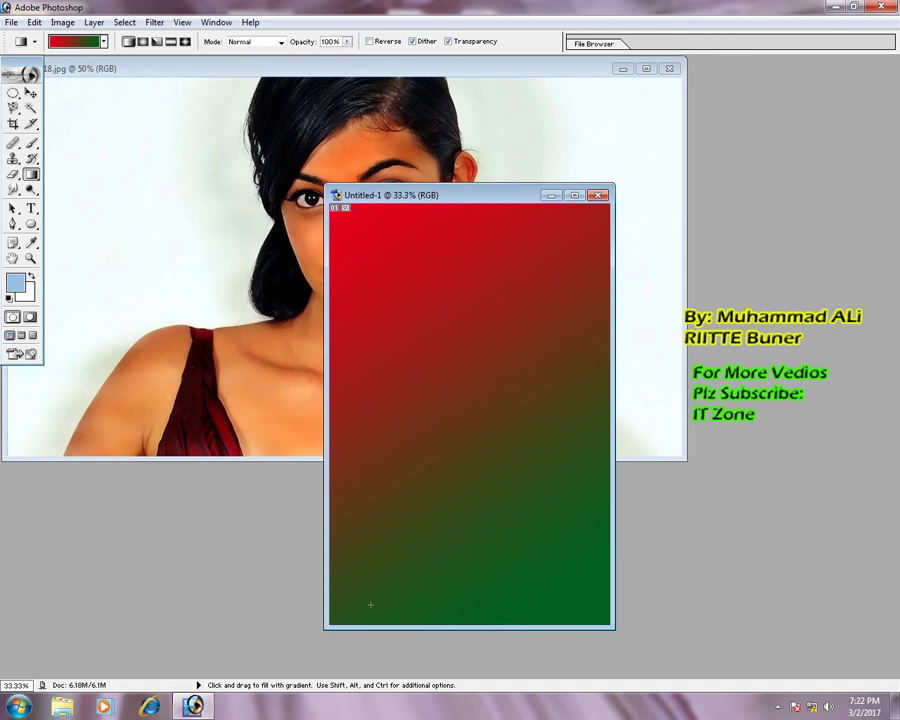
left_click_drag(359, 619, 369, 500)
left_click_drag(427, 403, 452, 356)
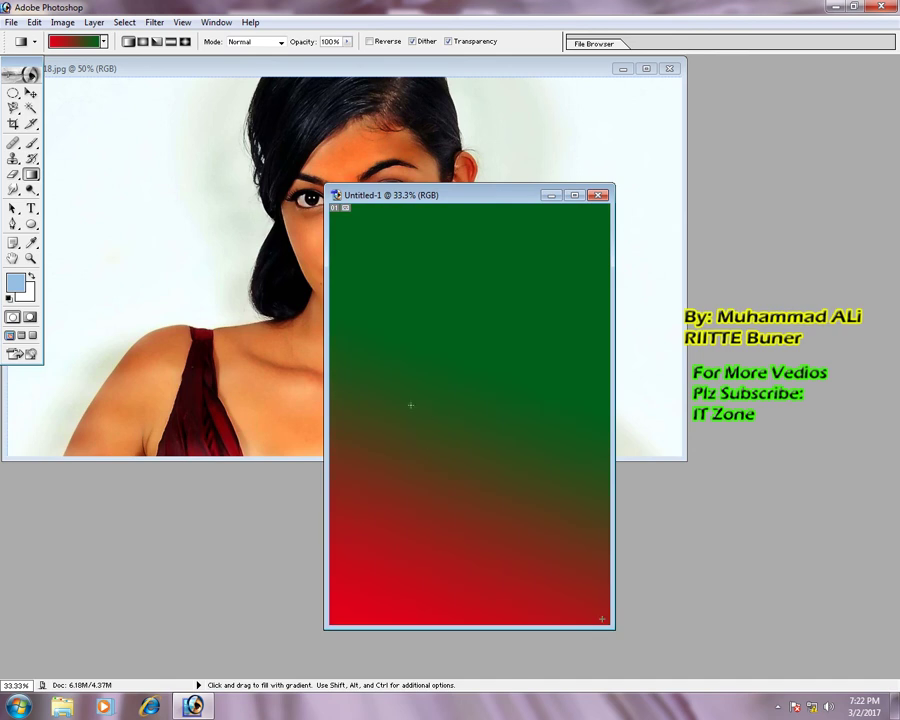
left_click_drag(410, 405, 360, 266)
left_click_drag(424, 236, 423, 281)
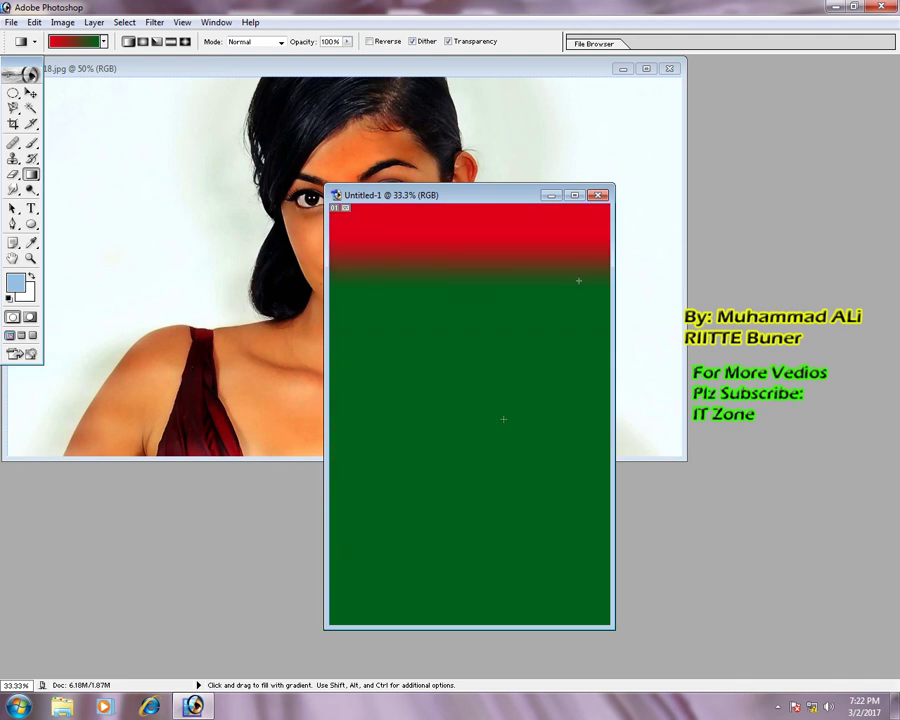
left_click_drag(578, 280, 386, 565)
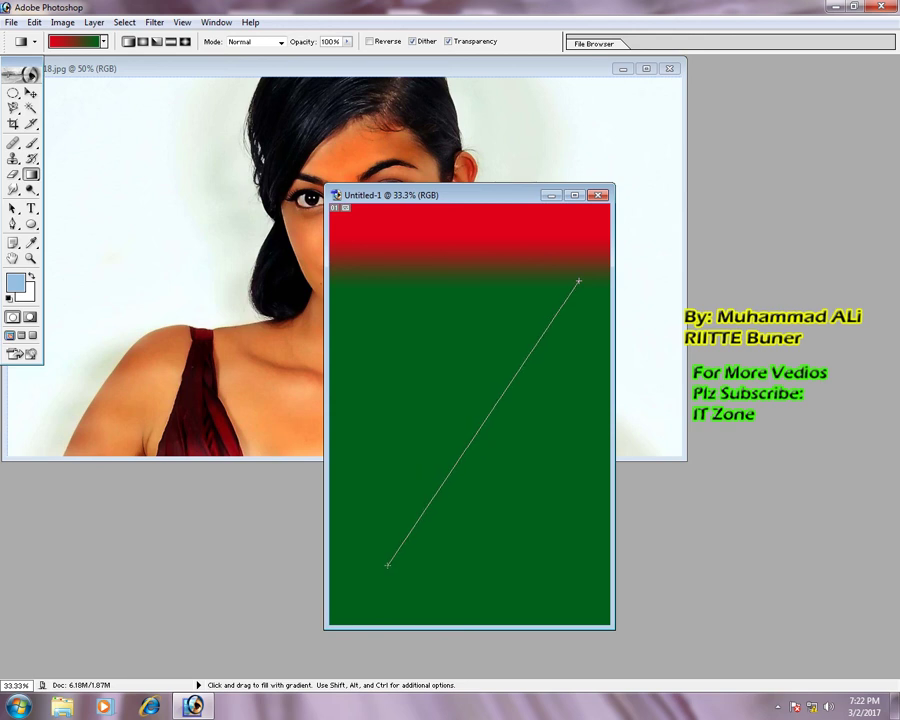
left_click_drag(386, 565, 389, 566)
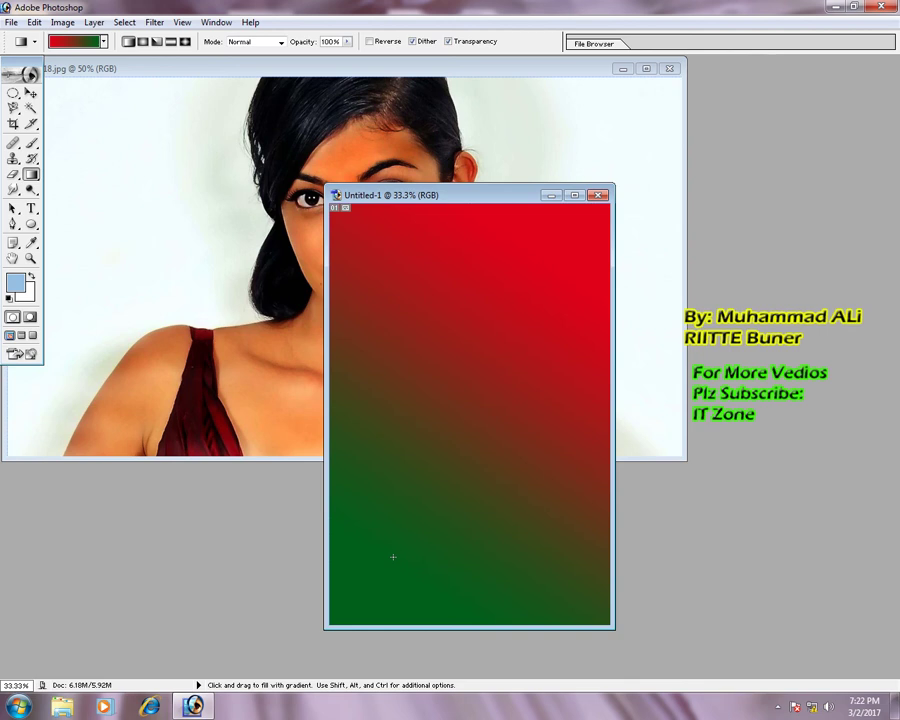
left_click(55, 41)
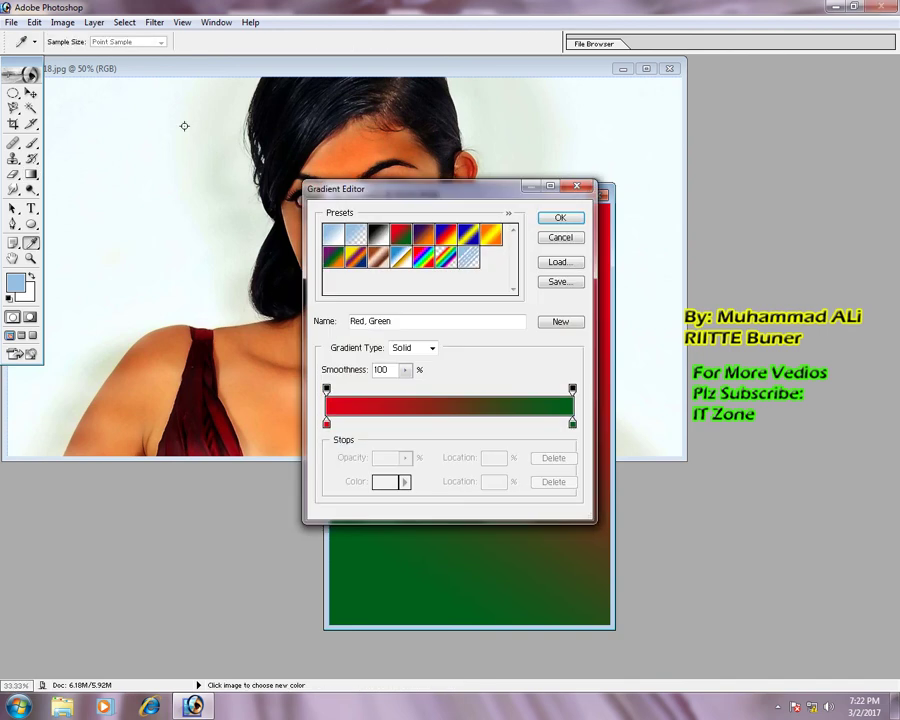
- Reopen the Gradient Editor and load the Blue, Yellow, Blue preset
left_click(560, 240)
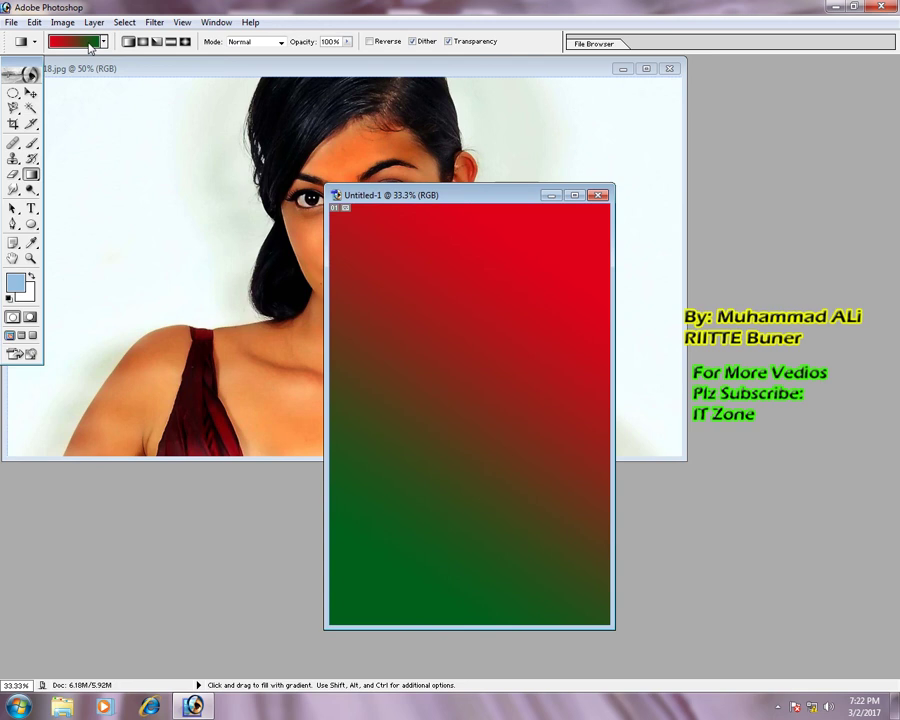
left_click(88, 42)
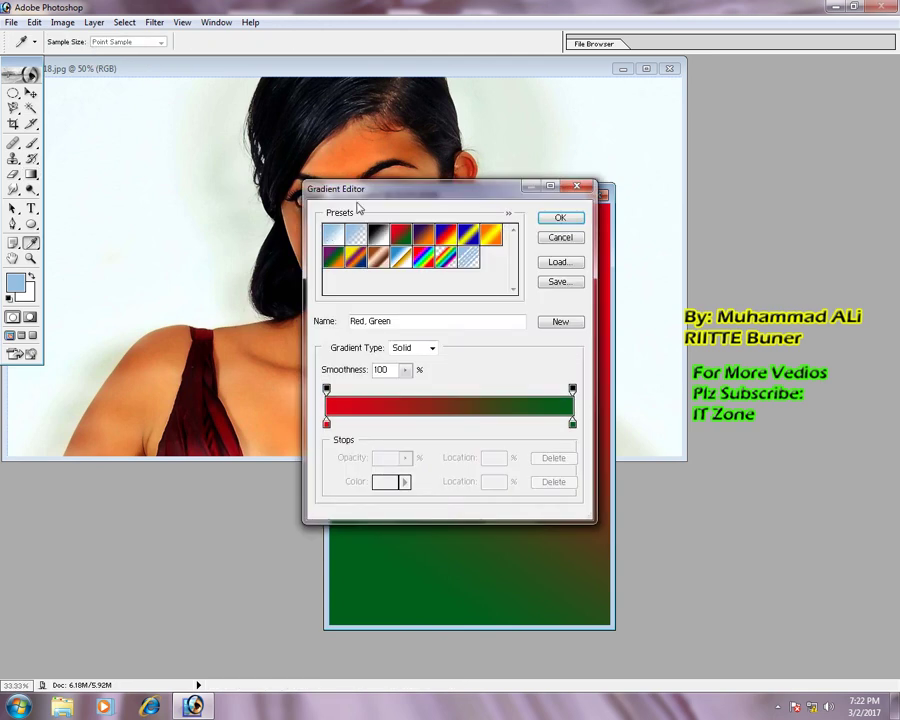
left_click_drag(362, 192, 319, 188)
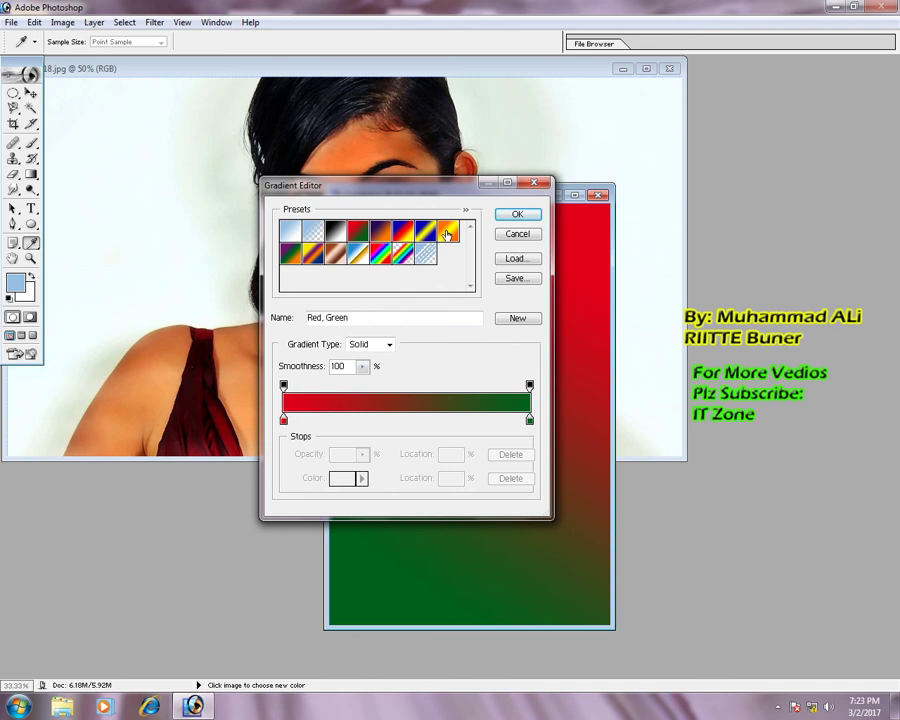
left_click(427, 236)
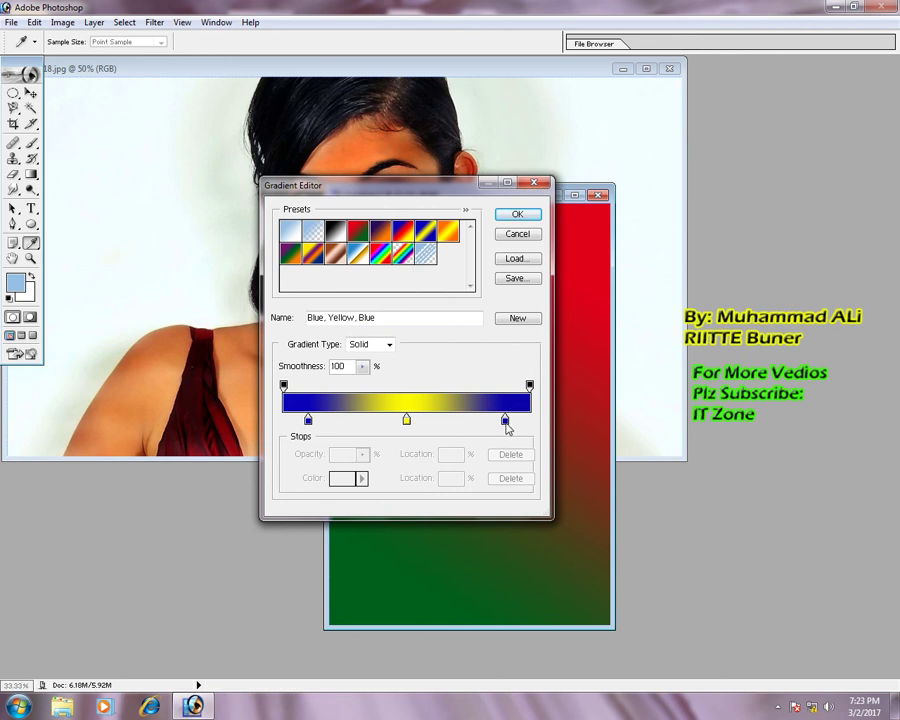
- Recolour the gradient's right stop from blue to light green
left_click(505, 421)
left_click(506, 422)
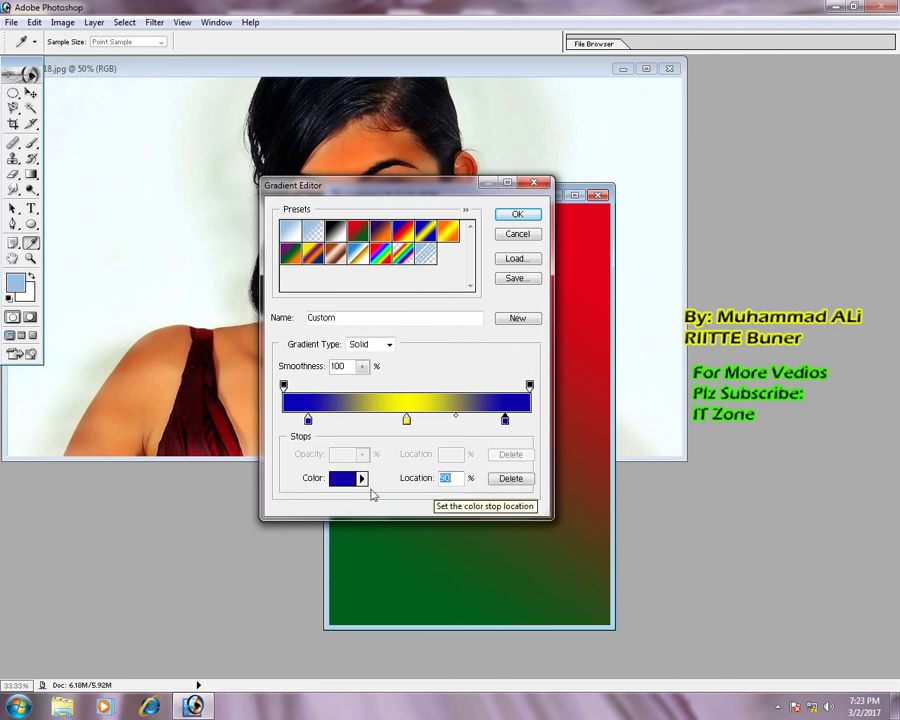
left_click(362, 479)
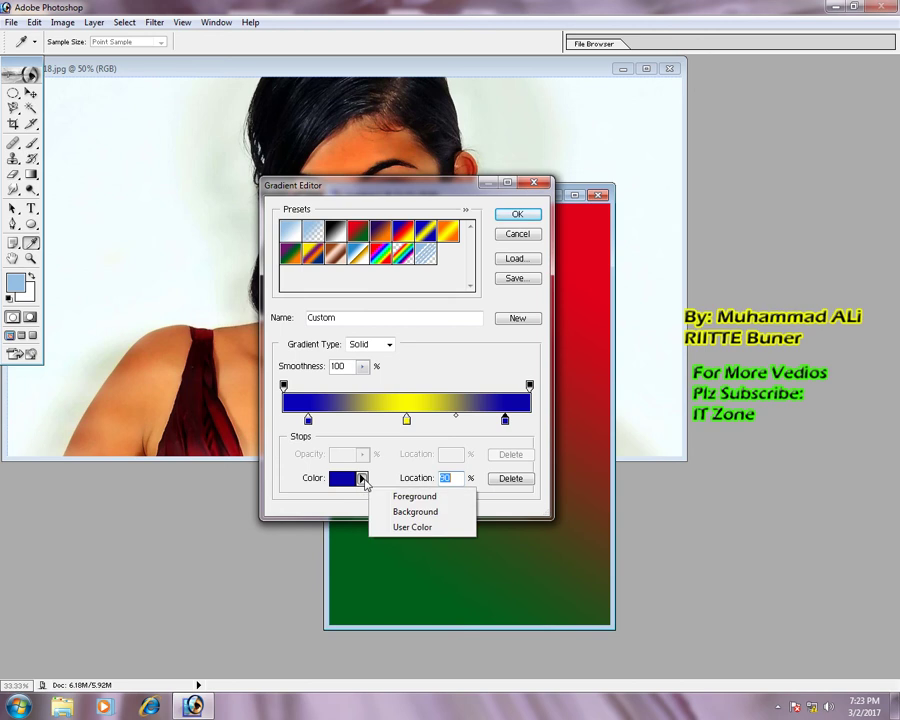
key("Escape")
double_click(506, 422)
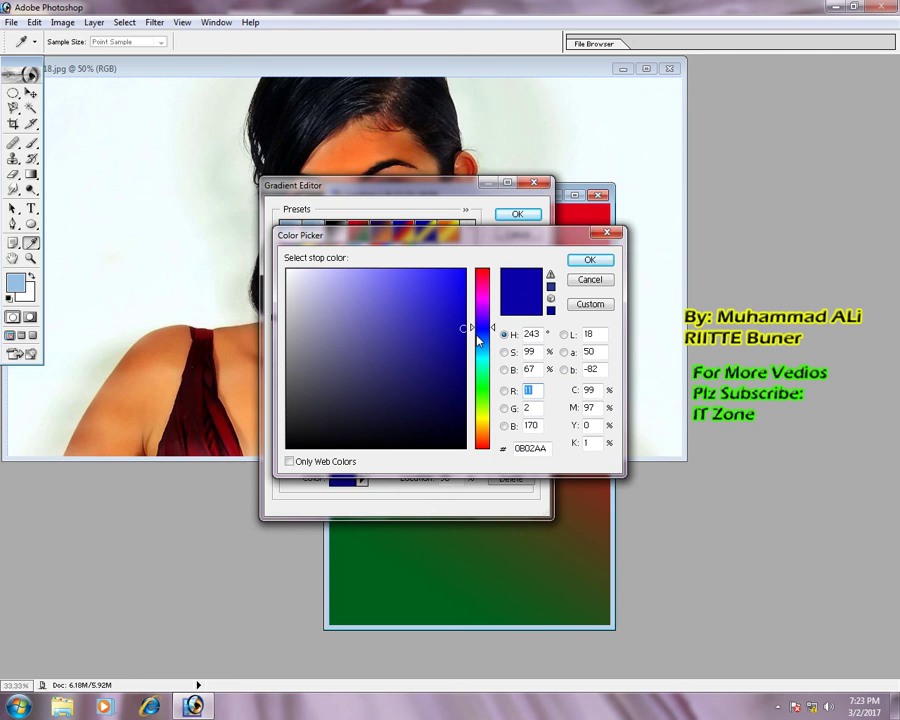
left_click(482, 400)
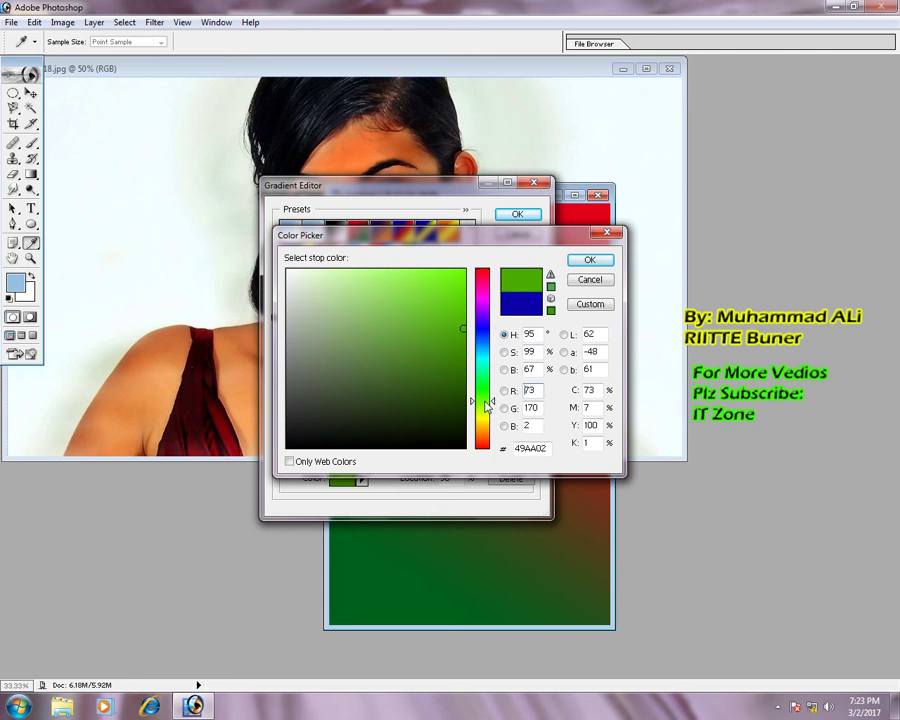
left_click(350, 286)
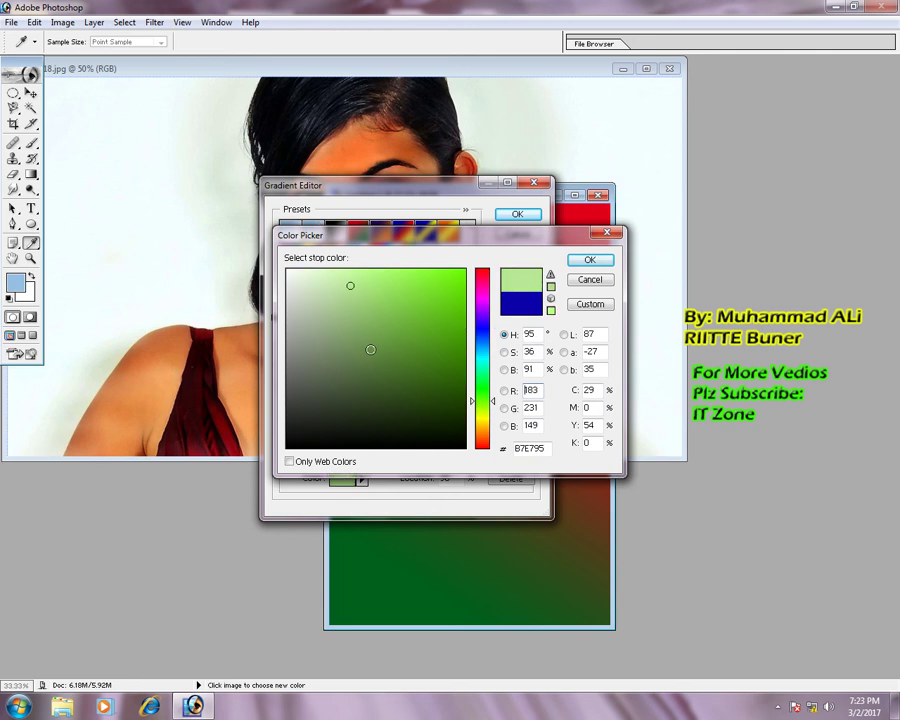
left_click(584, 262)
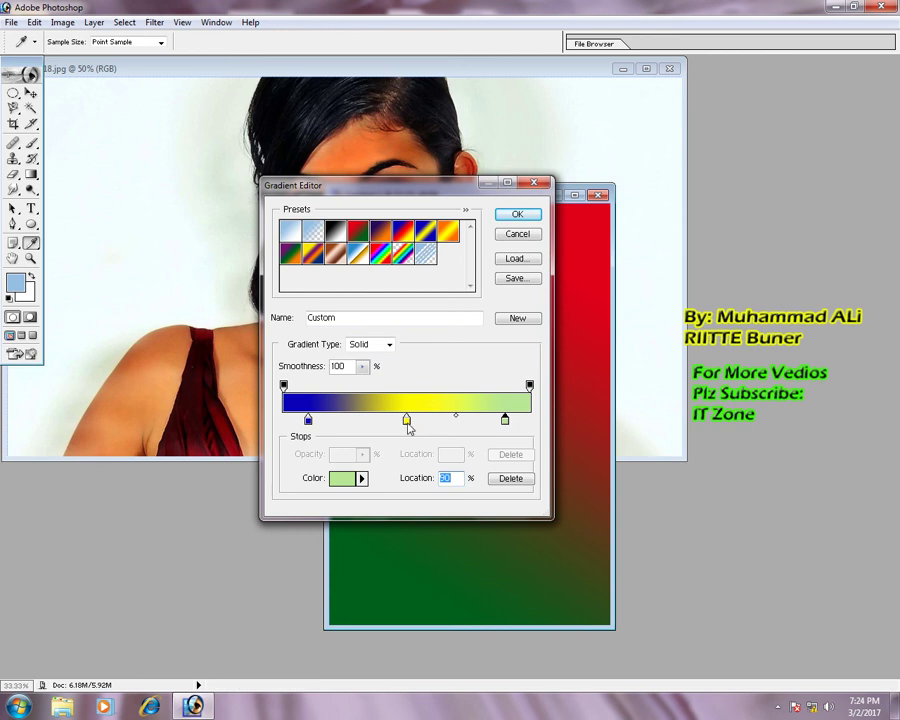
- Recolour the middle yellow stop to light pink F4B1CA
double_click(407, 421)
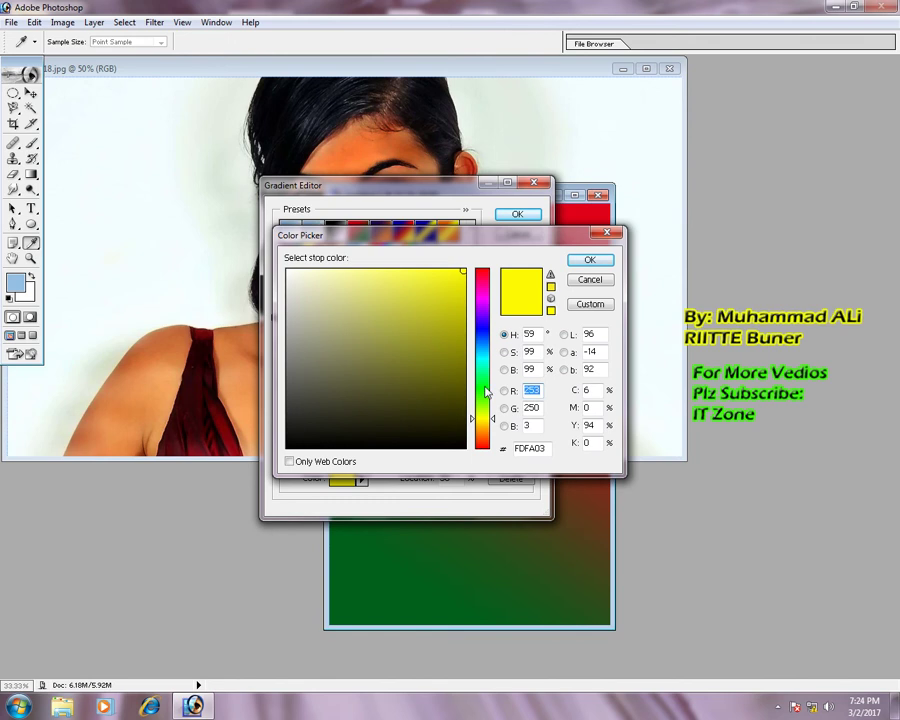
left_click(481, 435)
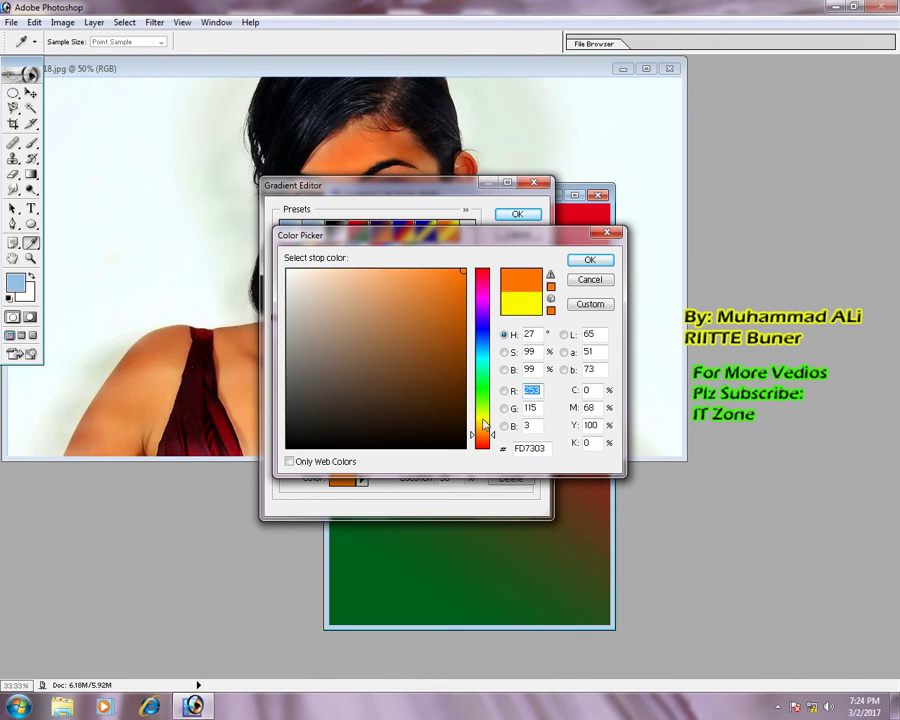
left_click(482, 430)
left_click(481, 280)
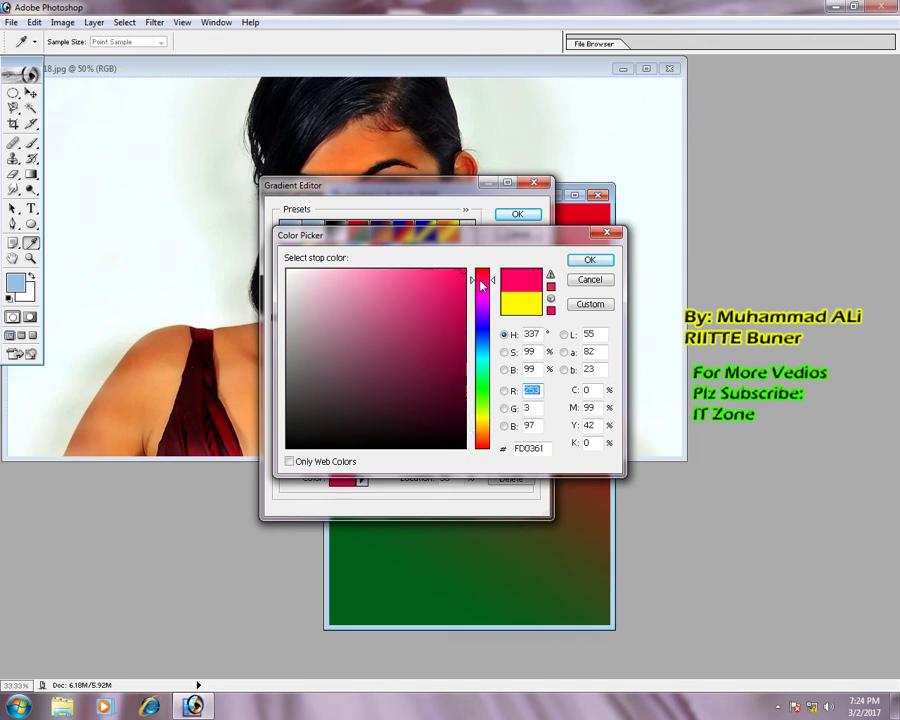
left_click(335, 276)
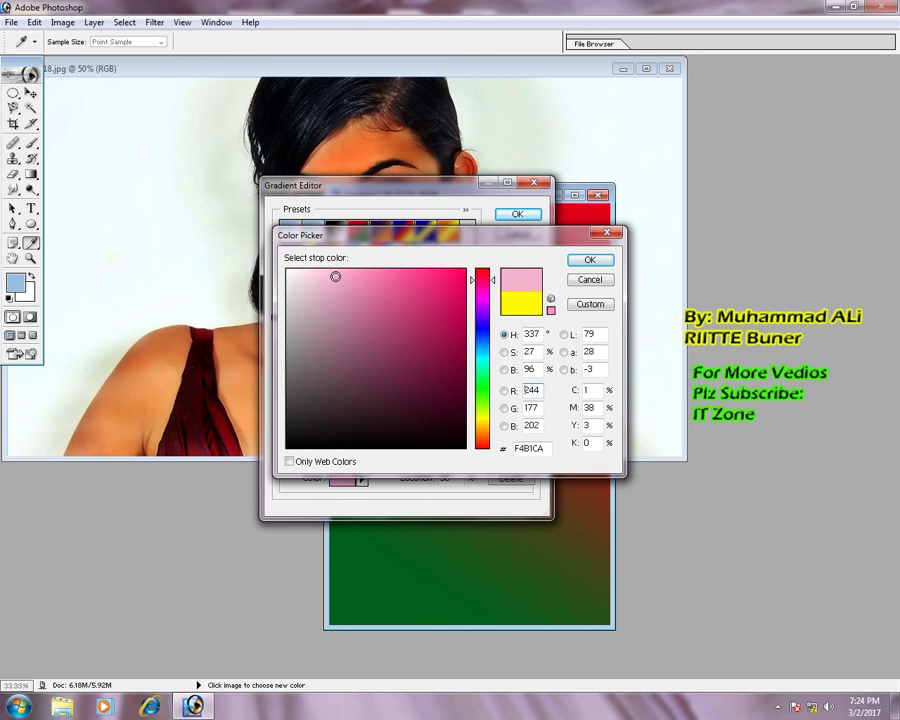
left_click(588, 260)
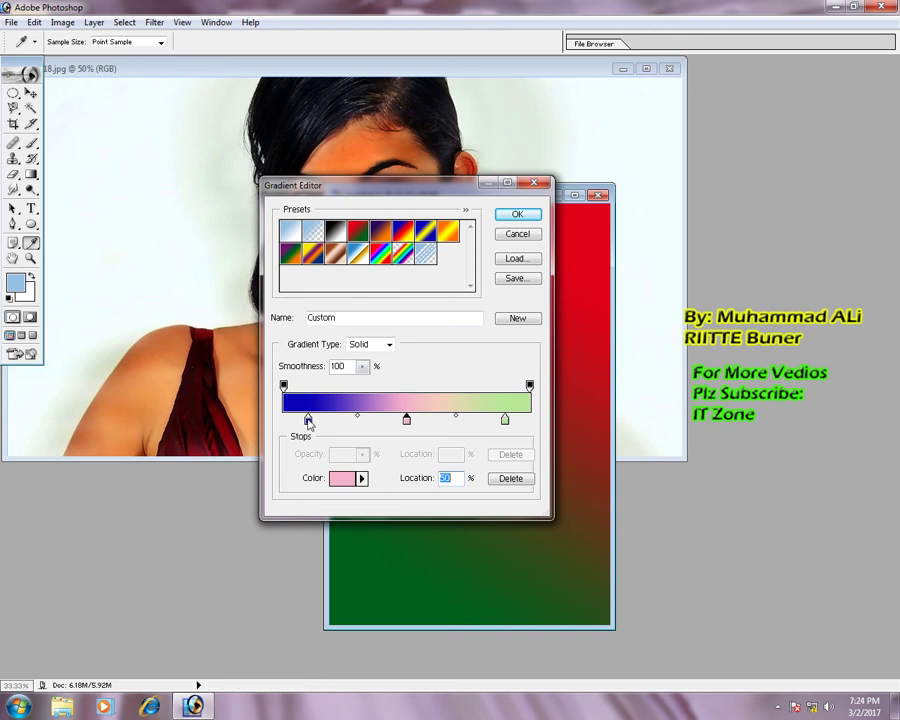
- Set the left gradient stop to bright pink FA5899, after first trying yellow-green
double_click(308, 421)
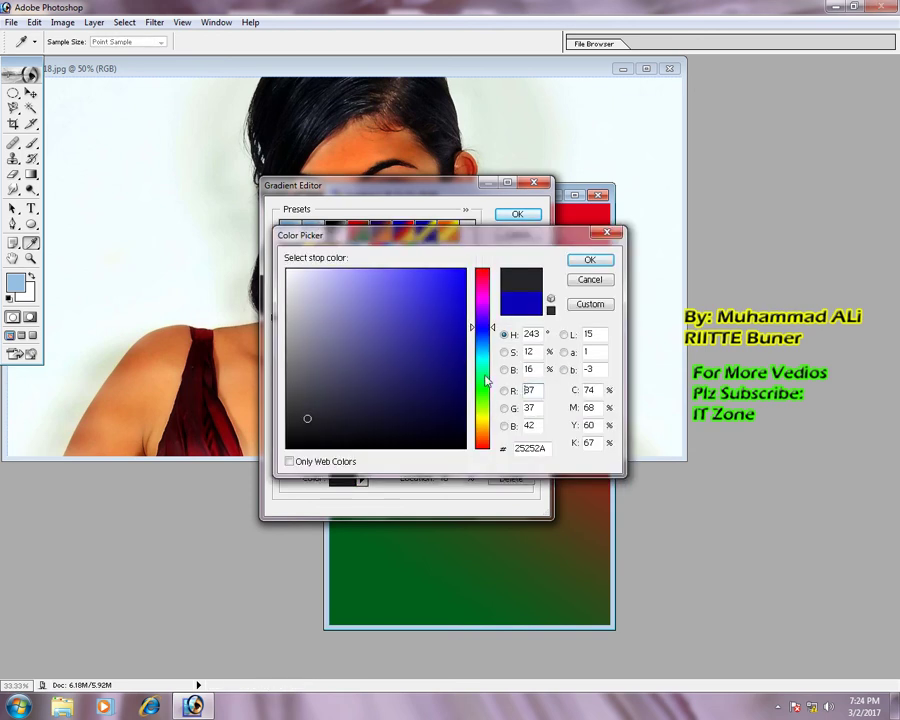
left_click_drag(482, 327, 484, 411)
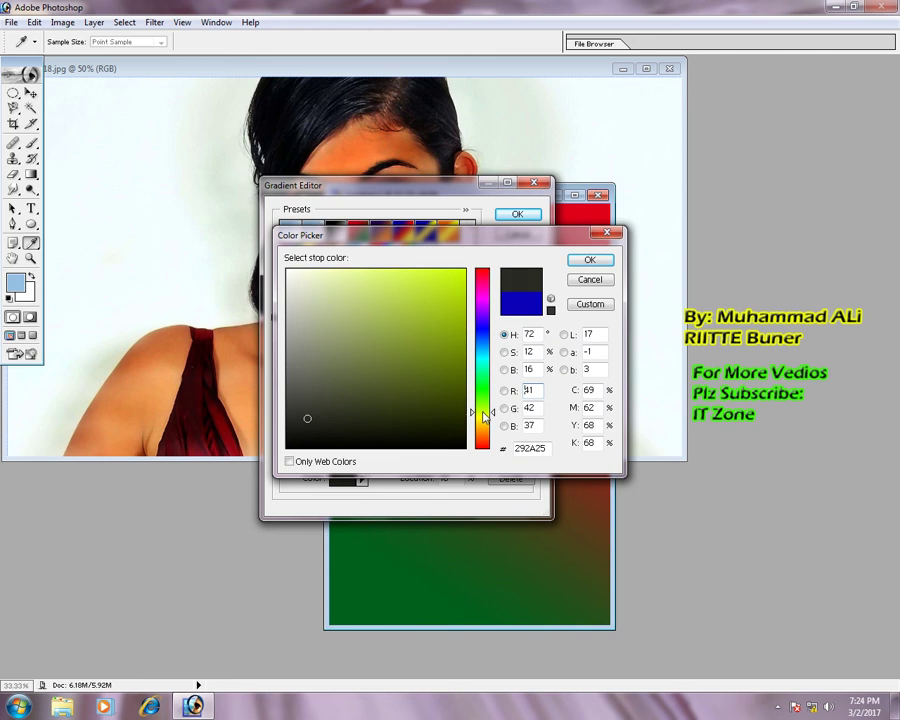
left_click_drag(370, 306, 373, 291)
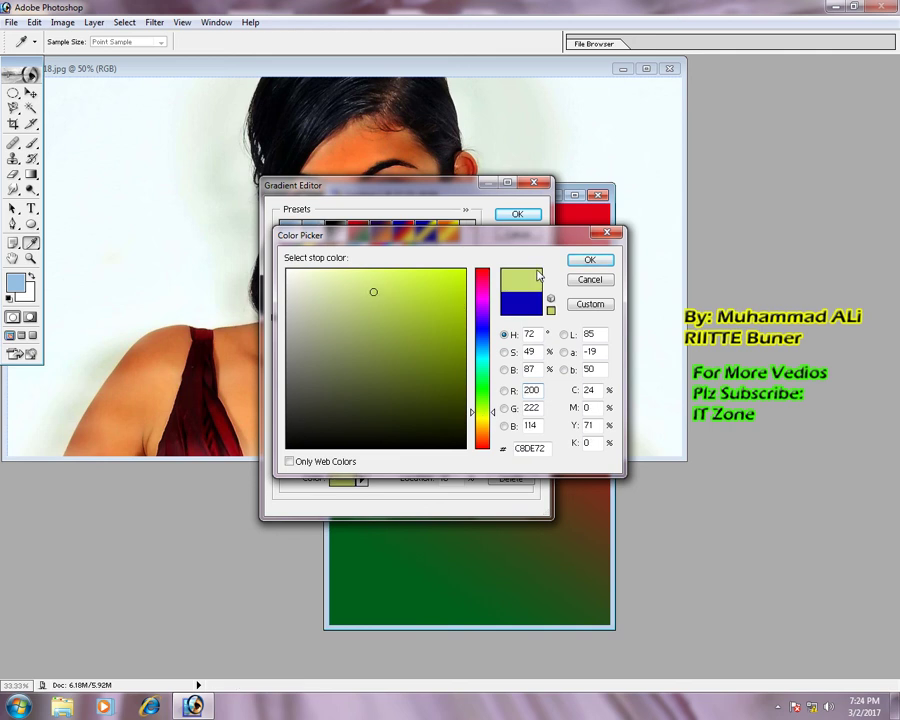
left_click(589, 260)
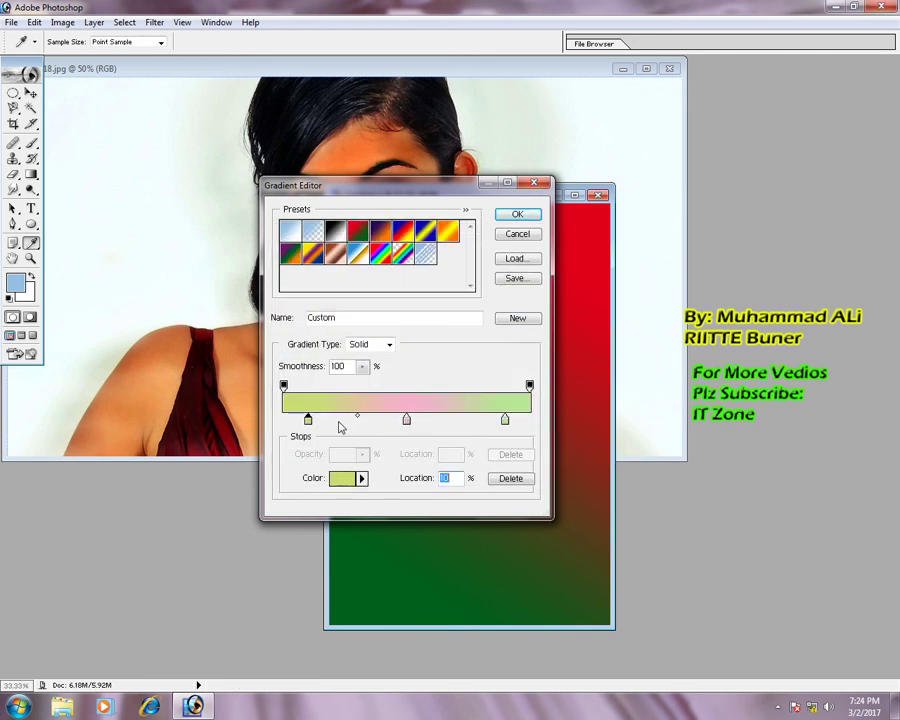
double_click(309, 421)
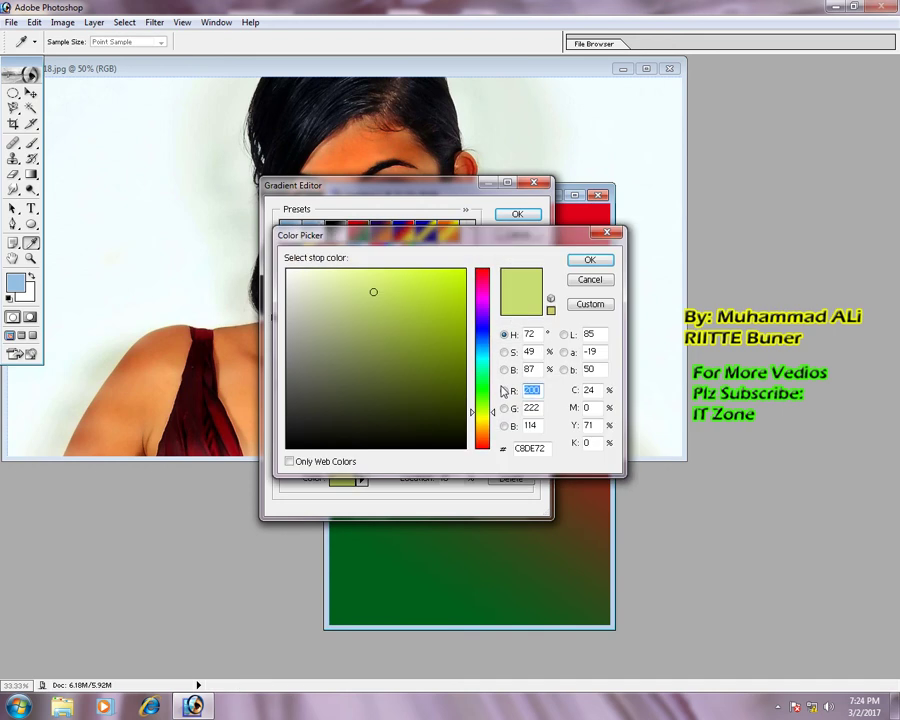
left_click(484, 310)
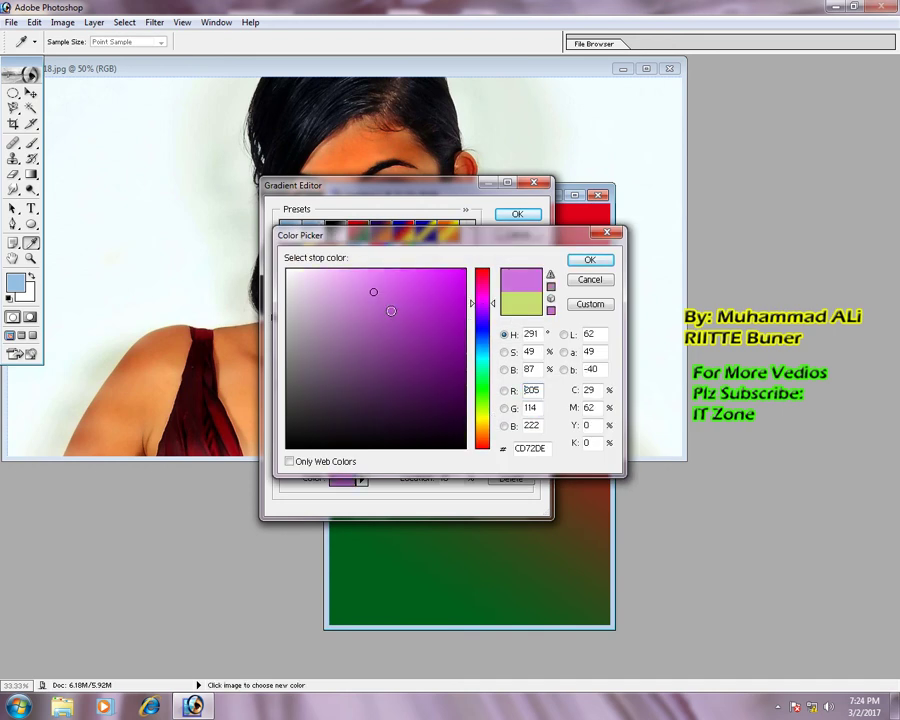
left_click(482, 282)
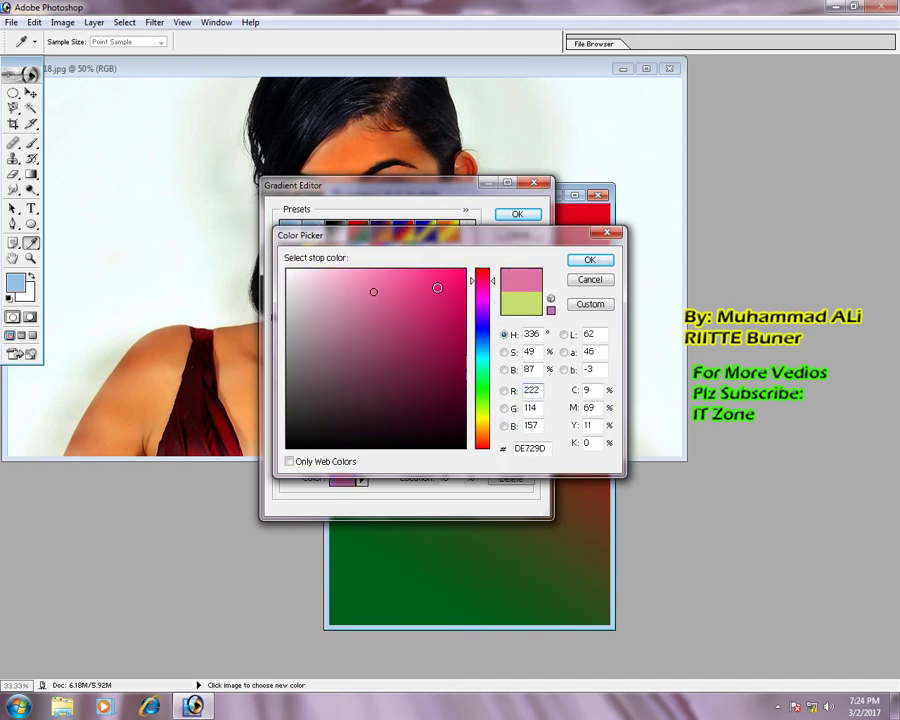
left_click(436, 287)
left_click(402, 272)
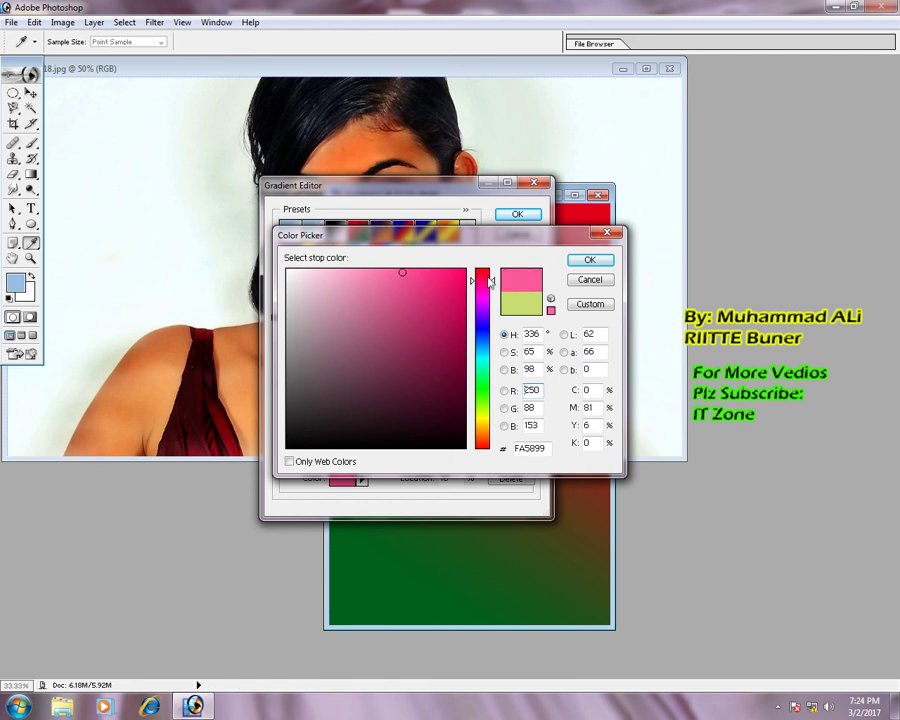
left_click(589, 259)
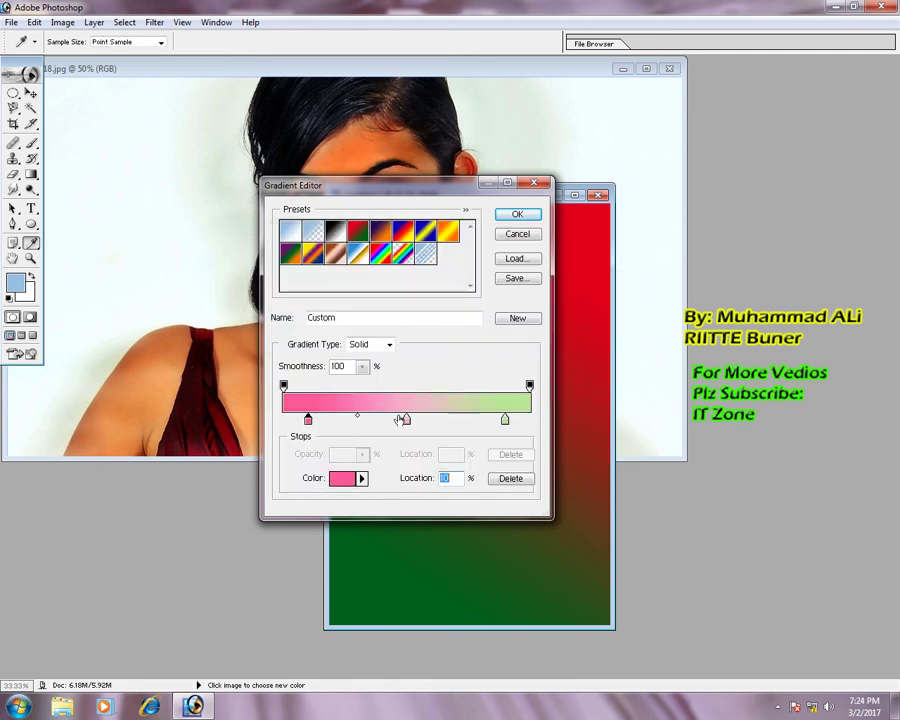
- Change the middle stop to light blue ADD3E4, after briefly trying yellow-green
left_click(406, 419)
double_click(406, 420)
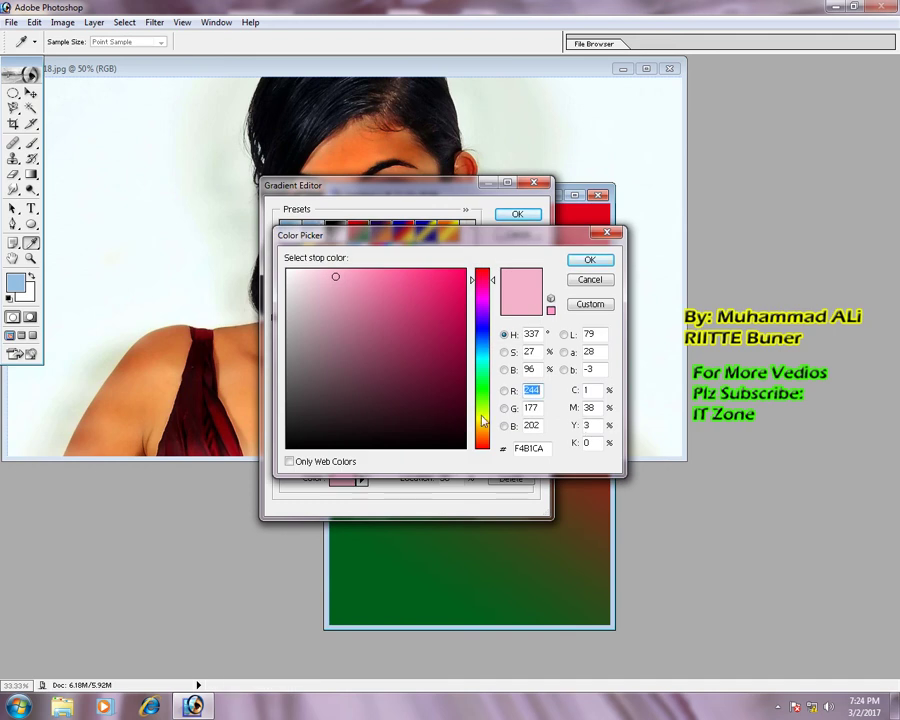
left_click(482, 414)
left_click(329, 288)
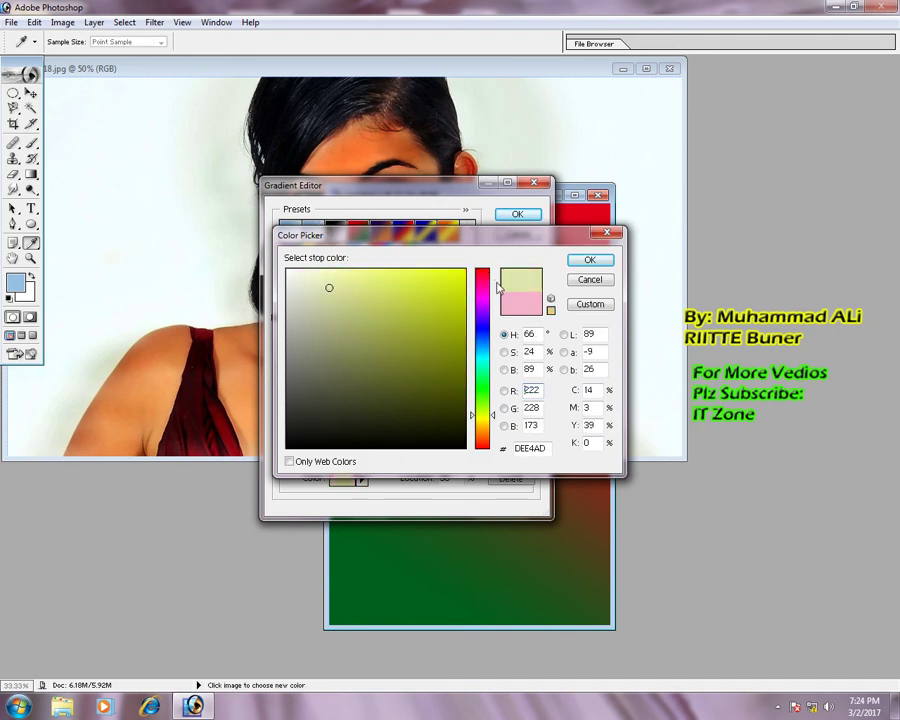
left_click(590, 260)
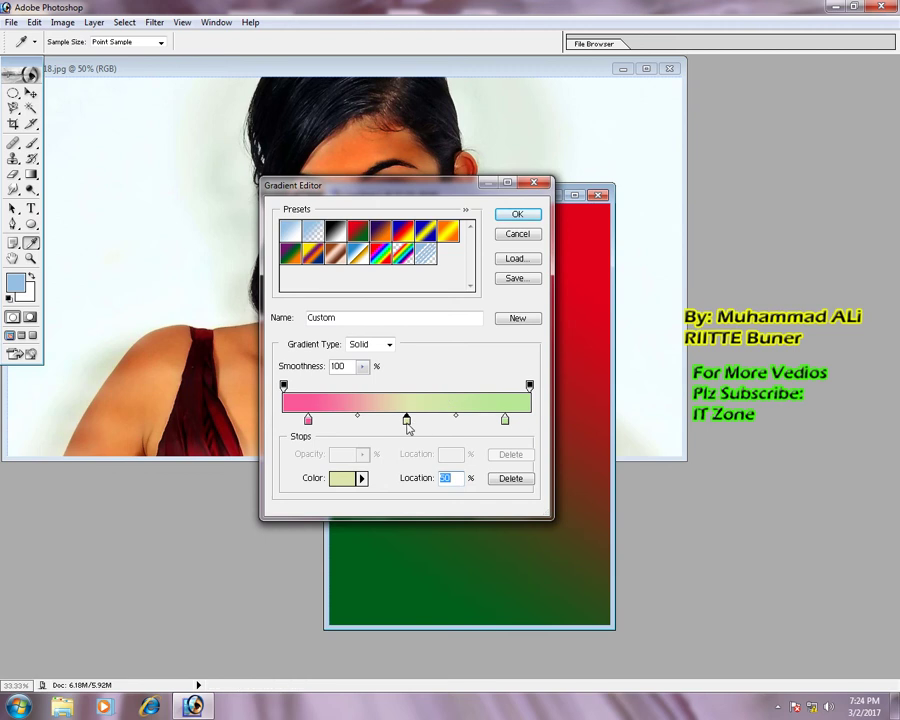
double_click(406, 420)
left_click(480, 350)
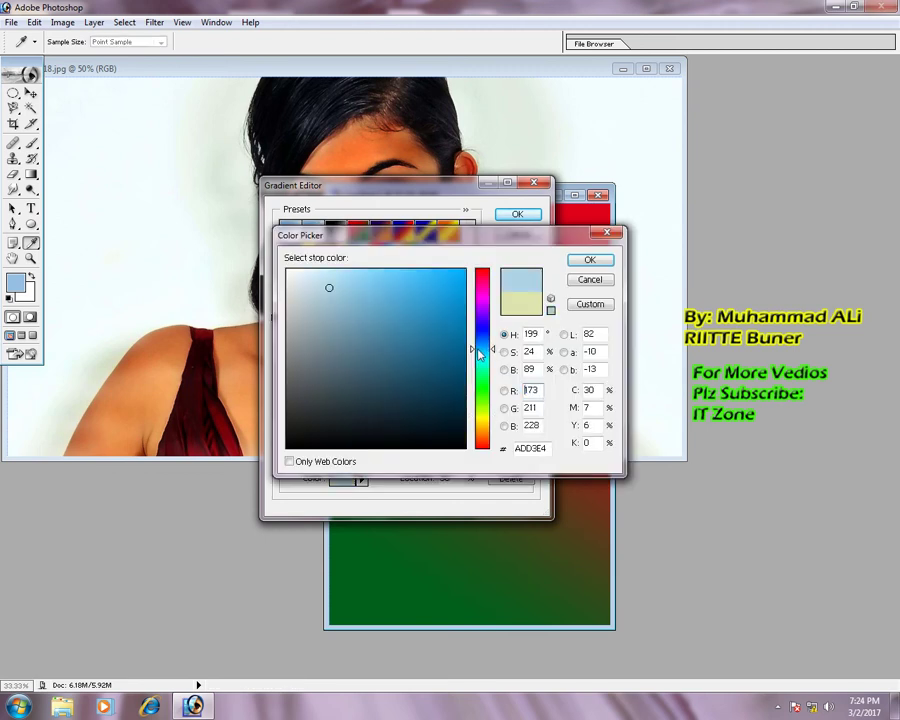
left_click(366, 278)
left_click(588, 261)
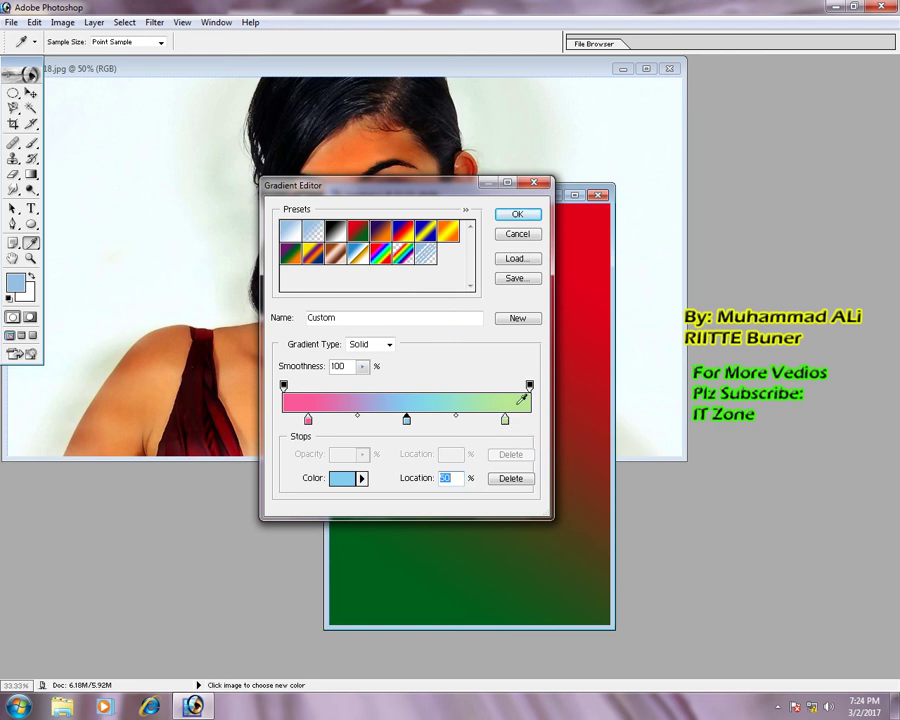
- Move the green stop to 75%, restoring an accidentally removed blue stop
left_click(506, 421)
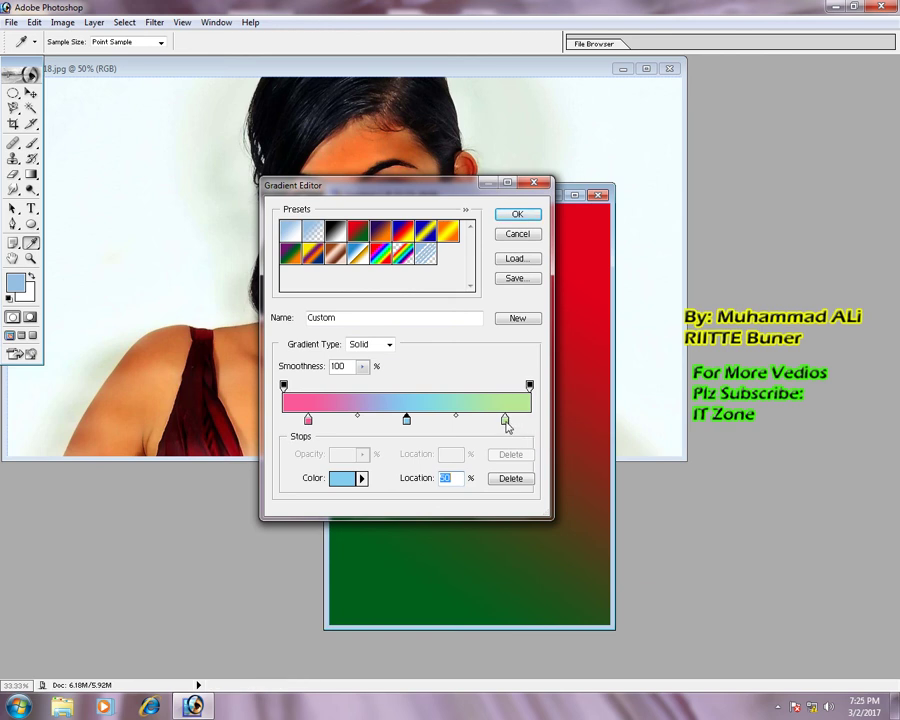
left_click_drag(503, 421, 455, 431)
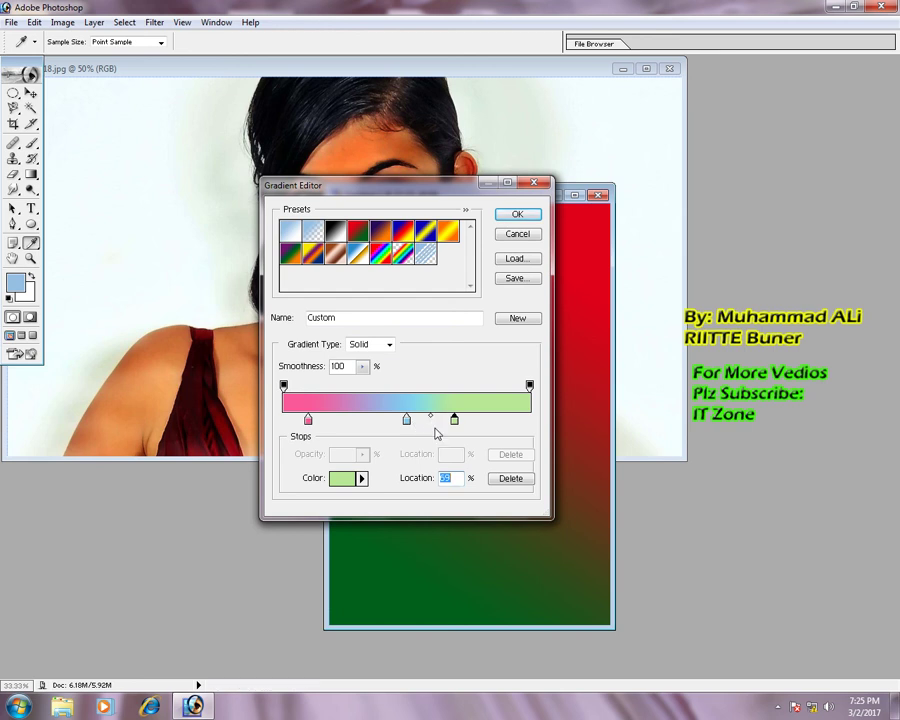
left_click_drag(407, 421, 370, 434)
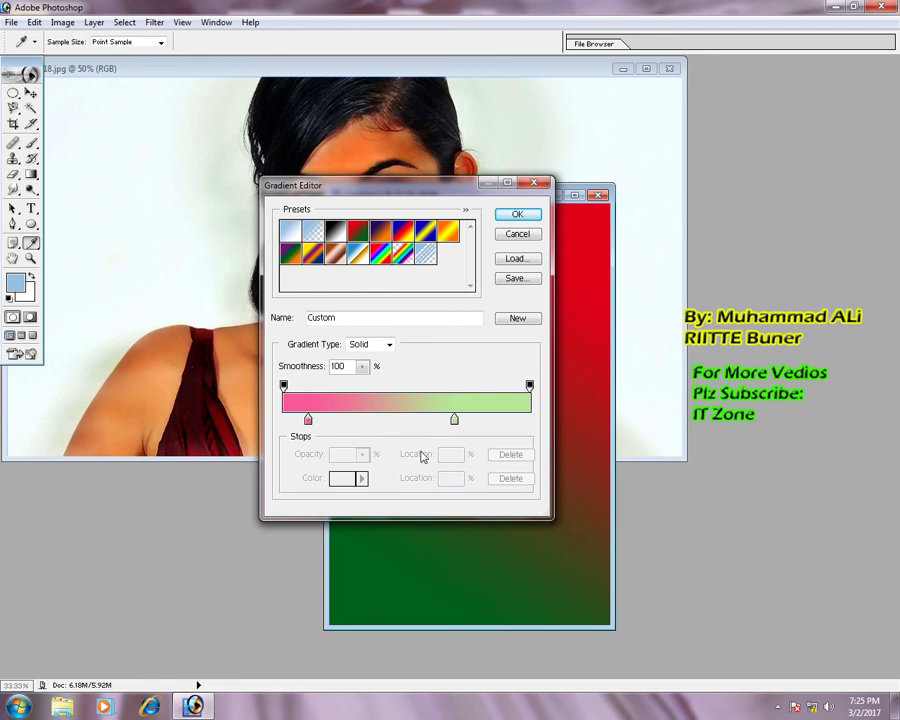
key("ctrl+z")
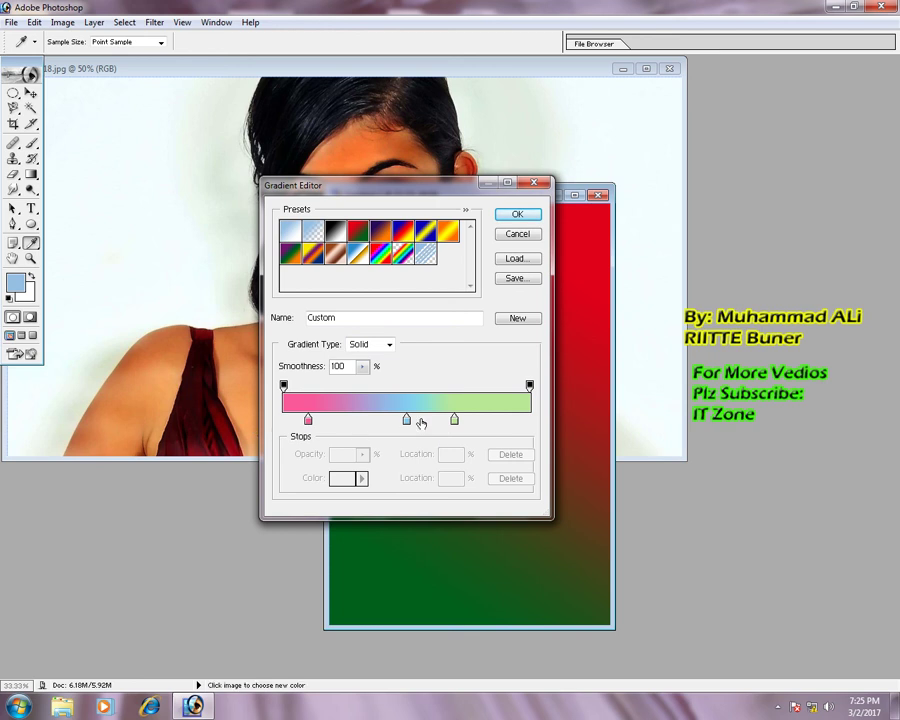
left_click_drag(455, 420, 500, 422)
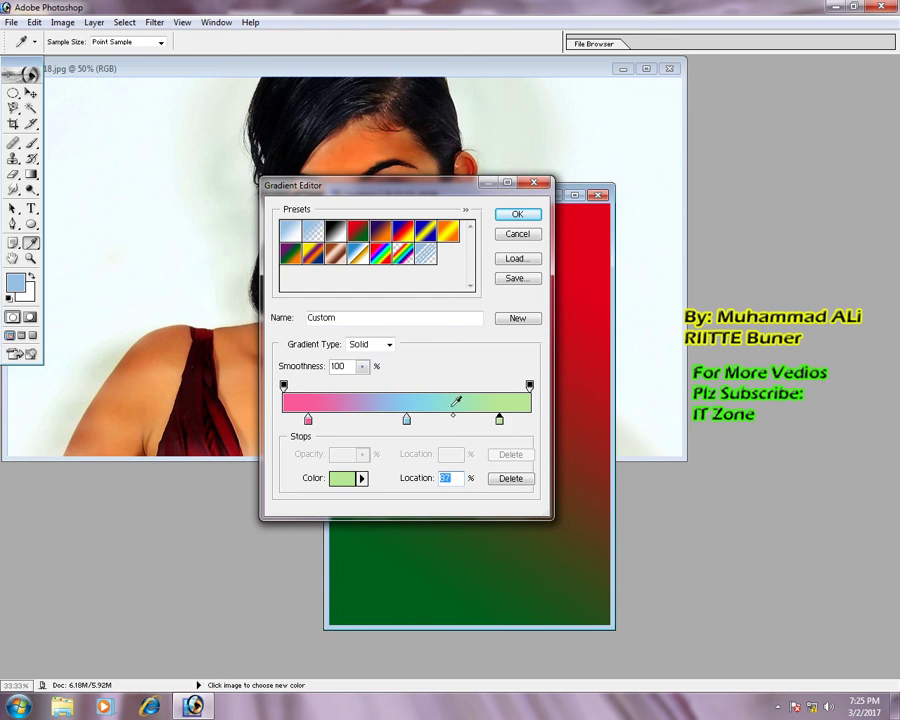
- Add a medium blue 95B0E7 stop near the pink end and accept the gradient
left_click_drag(338, 419, 344, 419)
double_click(344, 419)
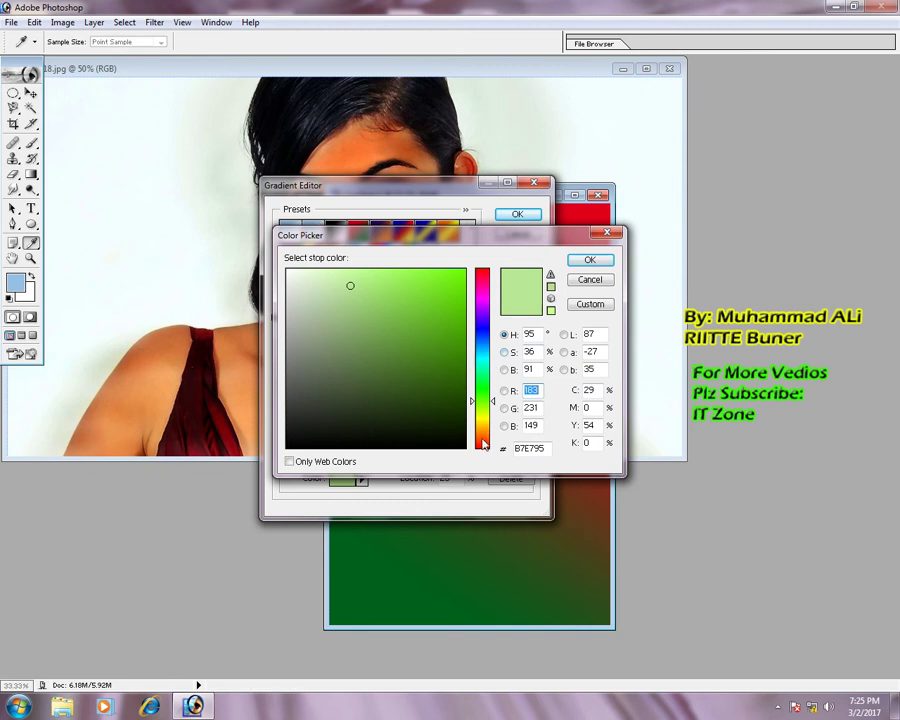
left_click_drag(484, 352, 484, 338)
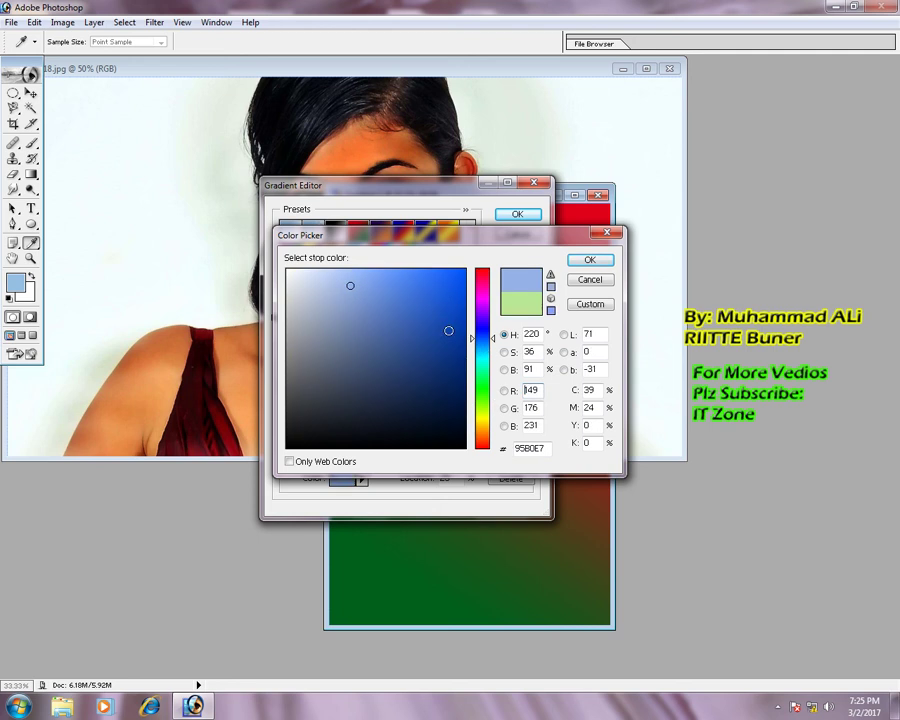
left_click(396, 292)
left_click(589, 260)
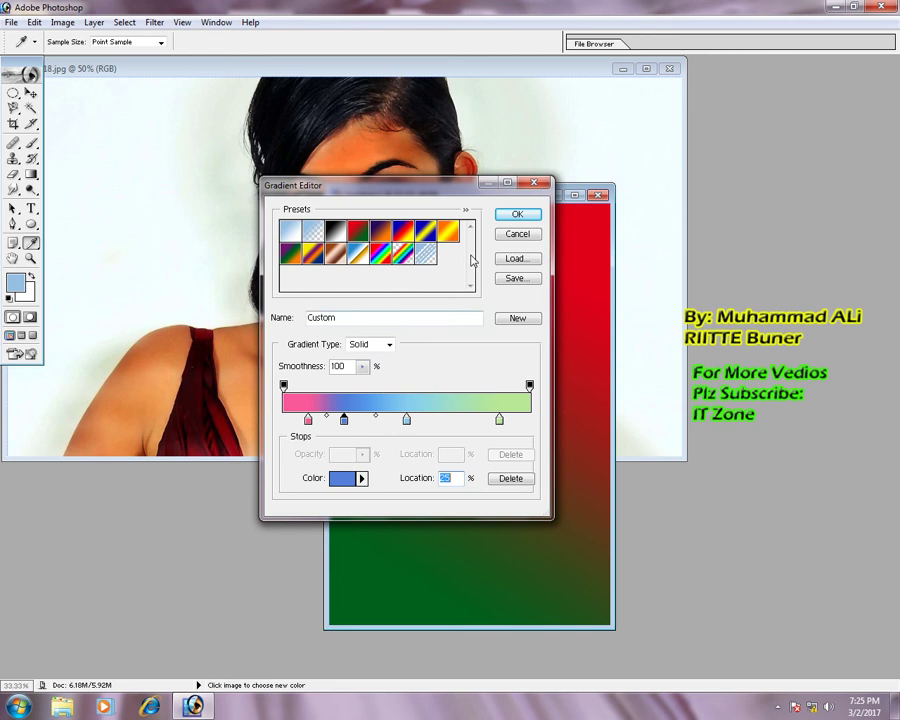
left_click(510, 222)
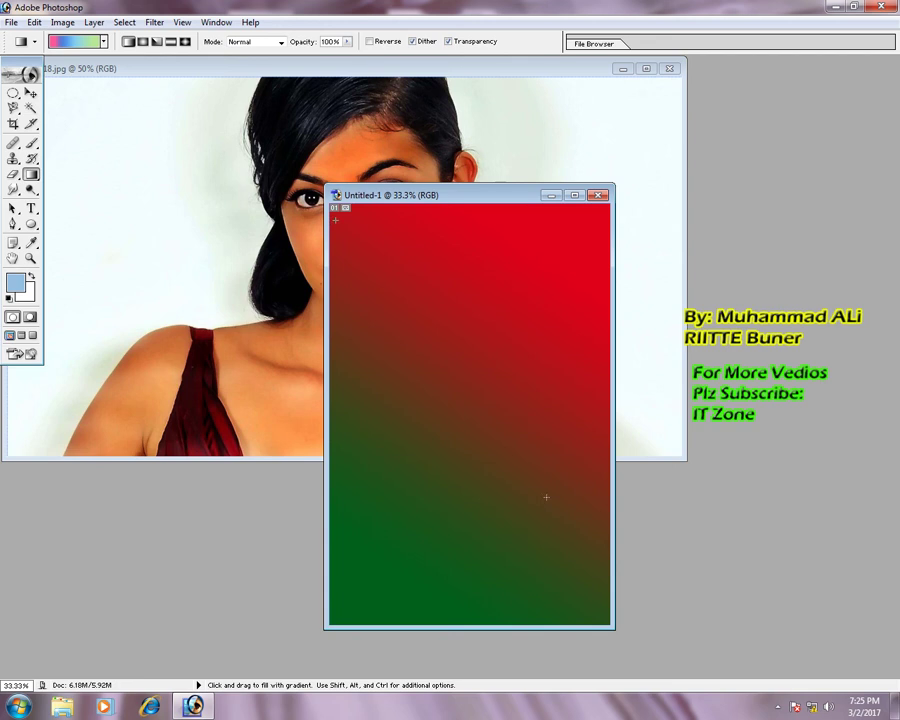
- Fill Untitled-1 diagonally with the custom gradient, then refill it as a radial gradient from the top-left
left_click_drag(335, 218, 552, 522)
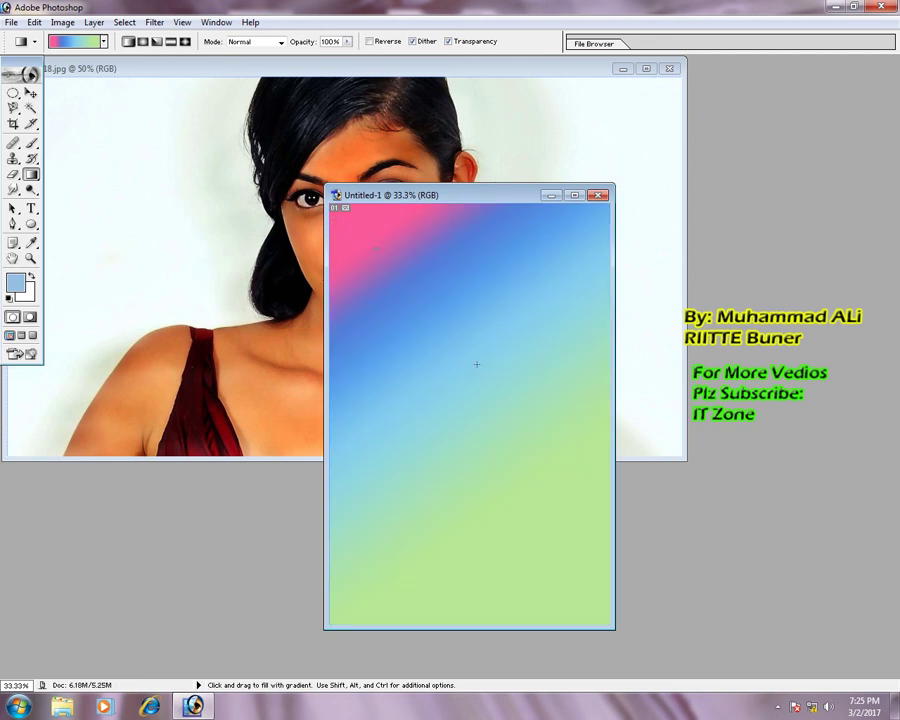
left_click_drag(337, 264, 476, 450)
left_click_drag(432, 376, 531, 503)
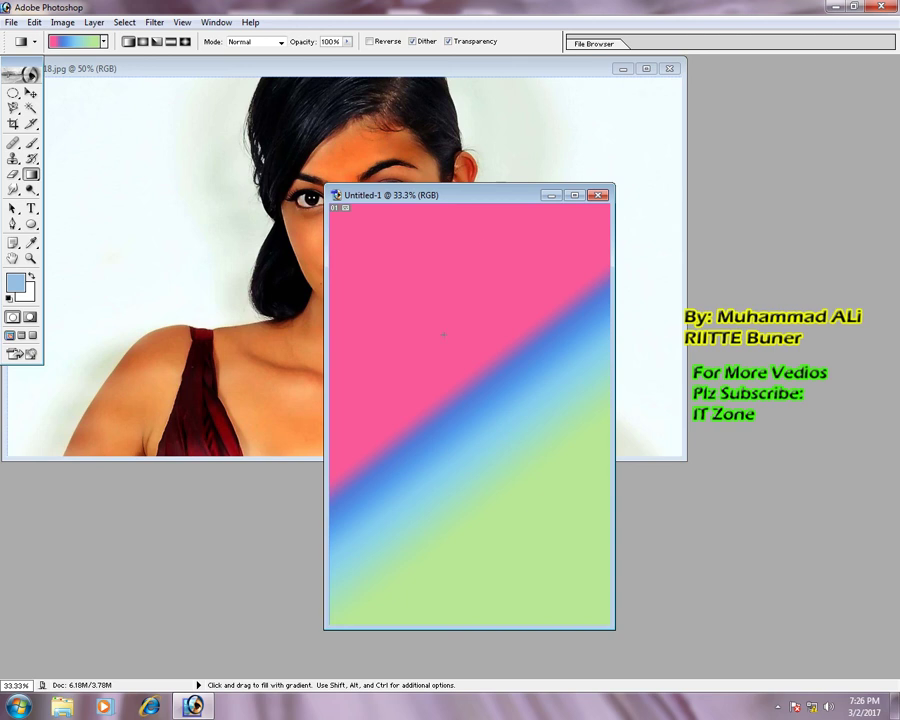
left_click(143, 42)
left_click(143, 42)
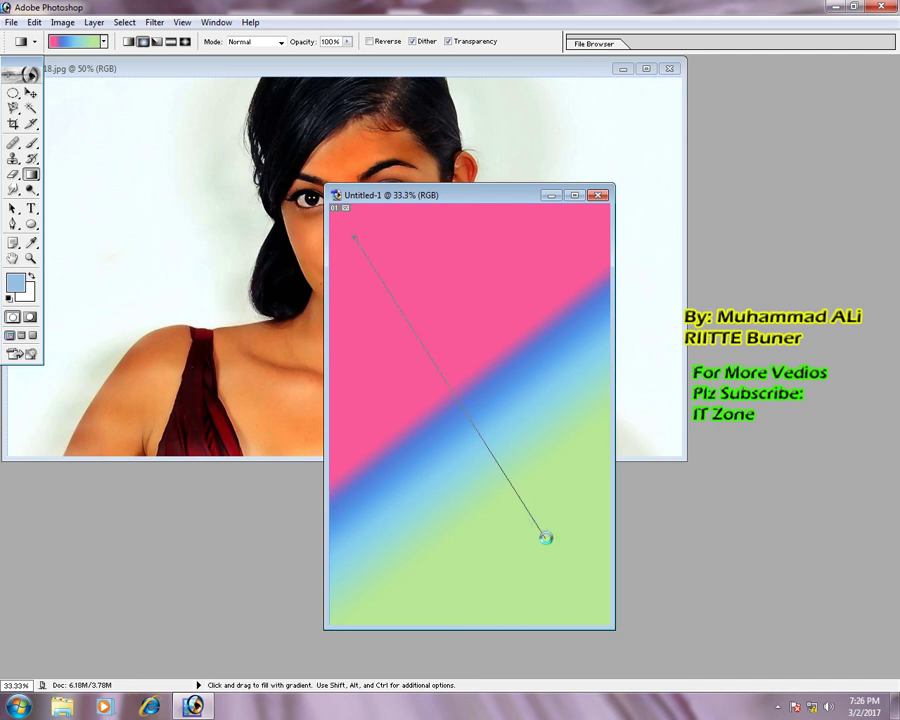
left_click_drag(353, 236, 549, 543)
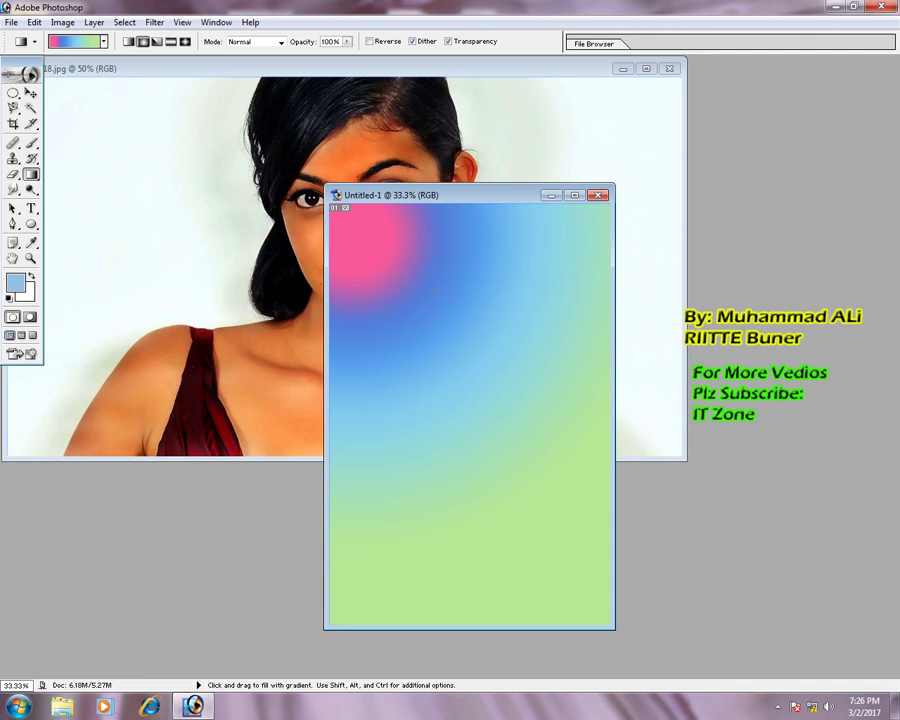
- Fill the canvas with an Angle gradient, then with a Diamond gradient near the top-left
left_click(157, 42)
left_click_drag(364, 248, 533, 561)
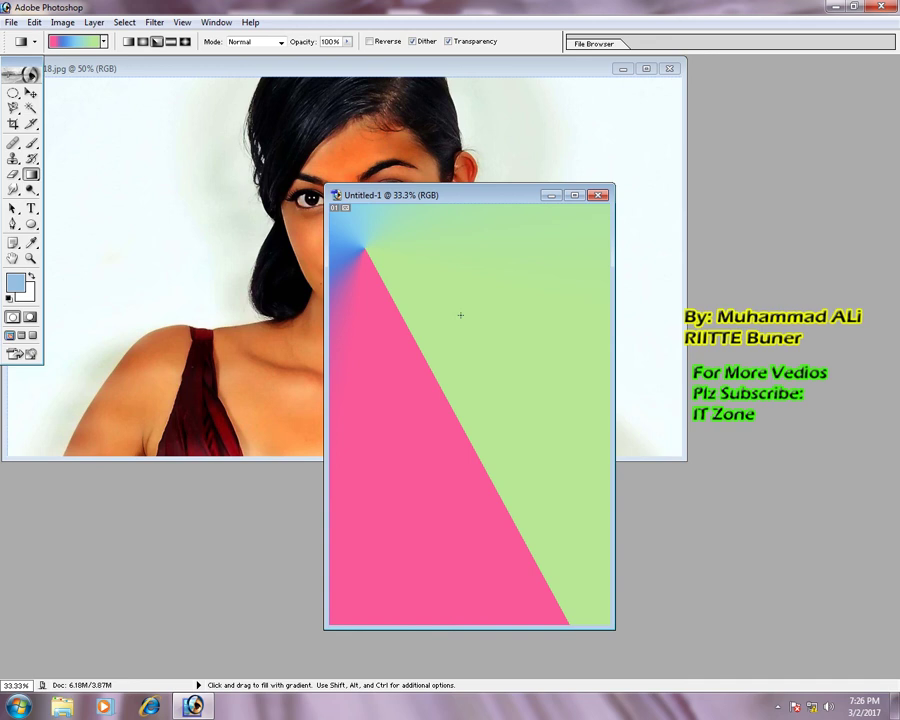
left_click(185, 42)
left_click_drag(378, 239, 536, 515)
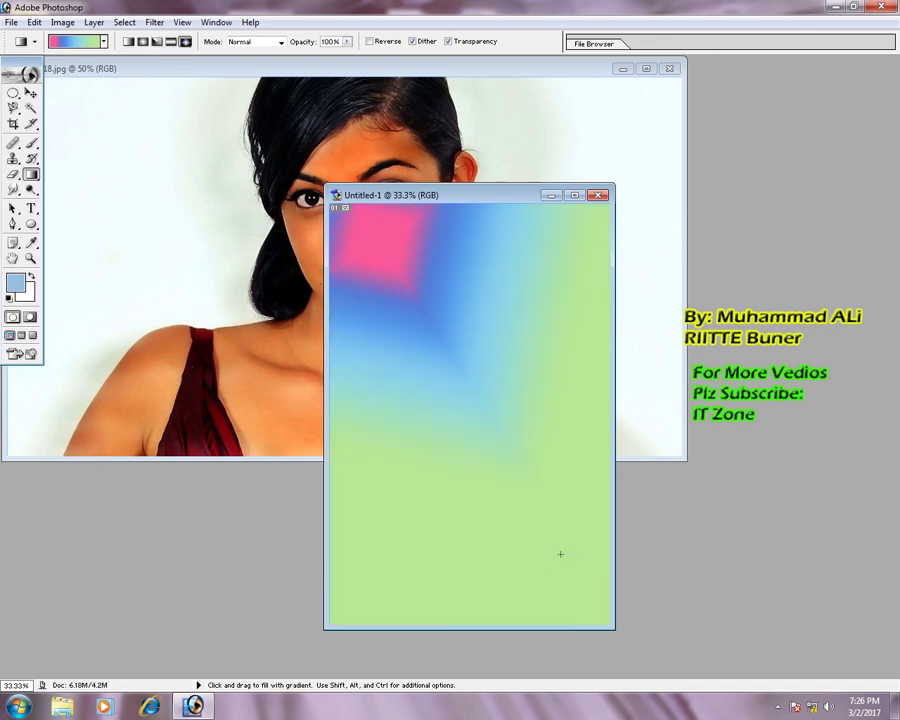
- Redraw the diamond gradient repeatedly until a large pink diamond sits at the lower left
left_click_drag(518, 458, 518, 488)
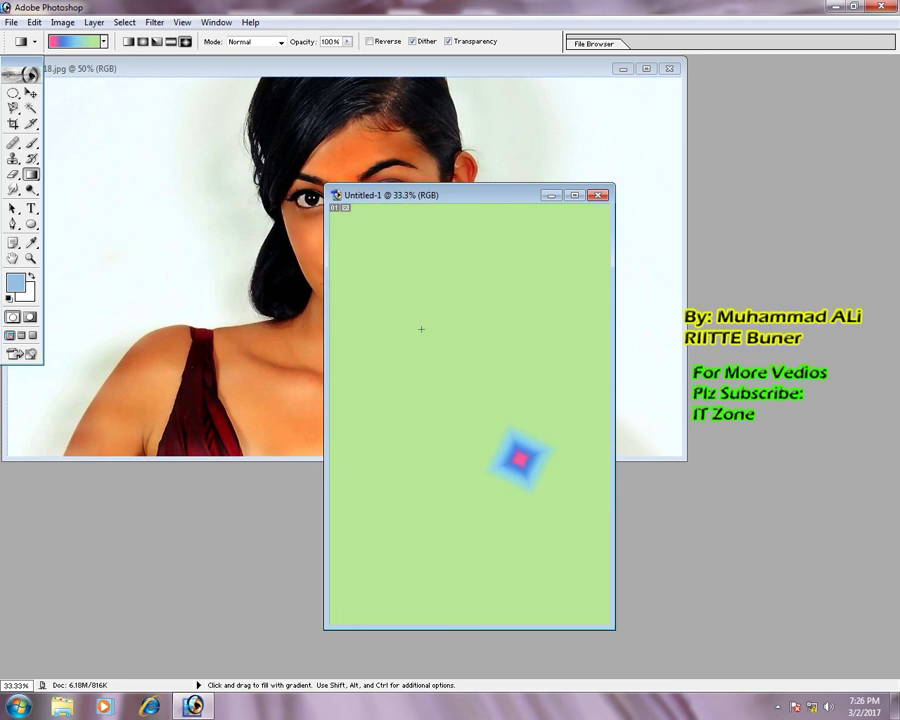
left_click_drag(419, 327, 414, 395)
left_click_drag(528, 451, 460, 472)
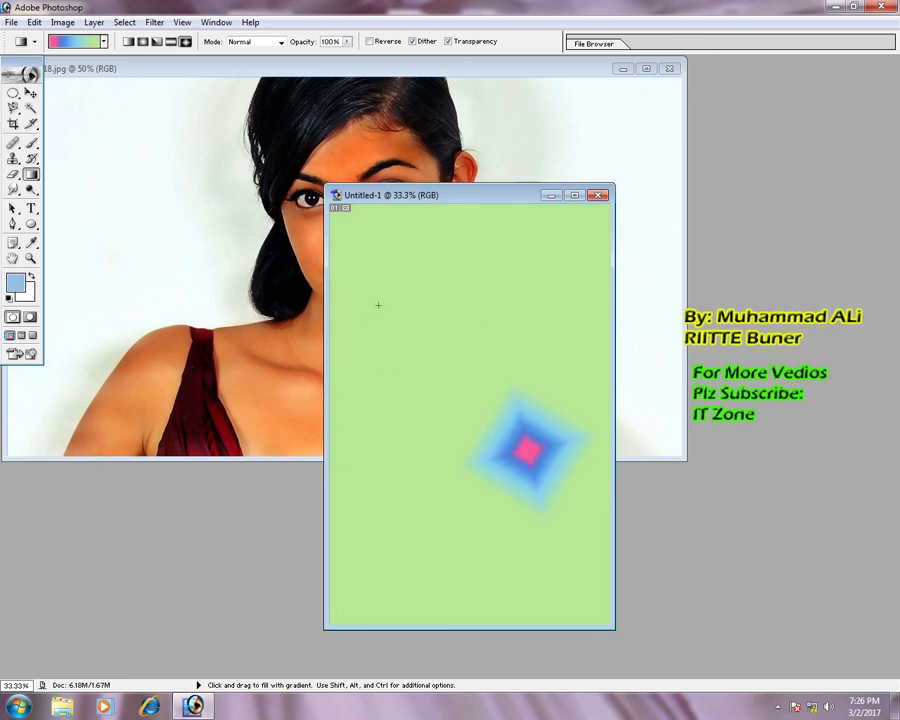
mouse_move(378, 305)
left_mouse_down()
mouse_move(524, 259)
mouse_move(502, 338)
left_mouse_up()
left_click_drag(482, 386, 442, 504)
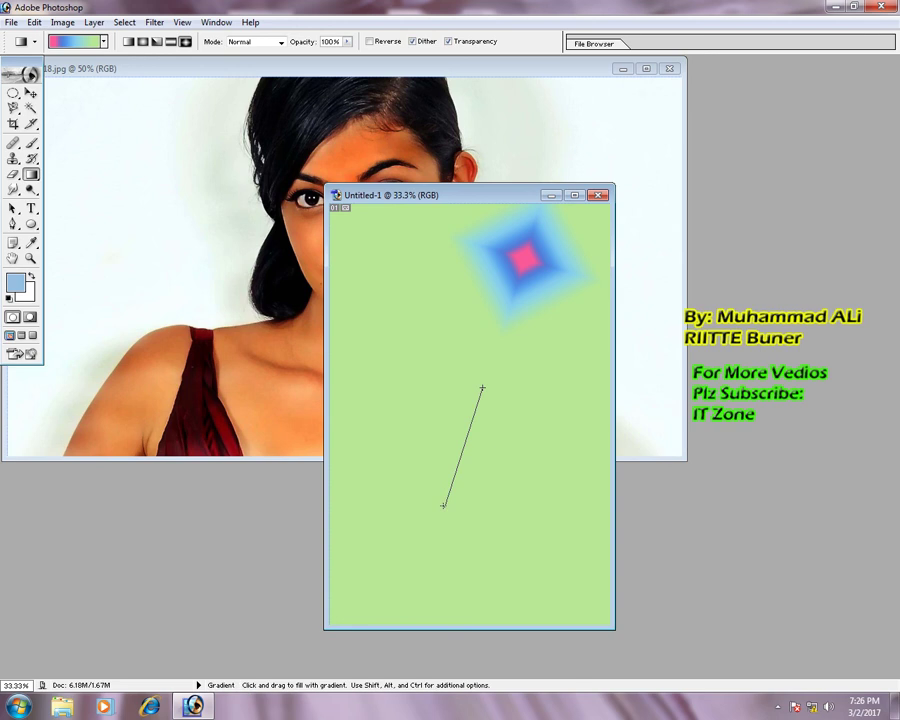
left_click_drag(395, 548, 388, 414)
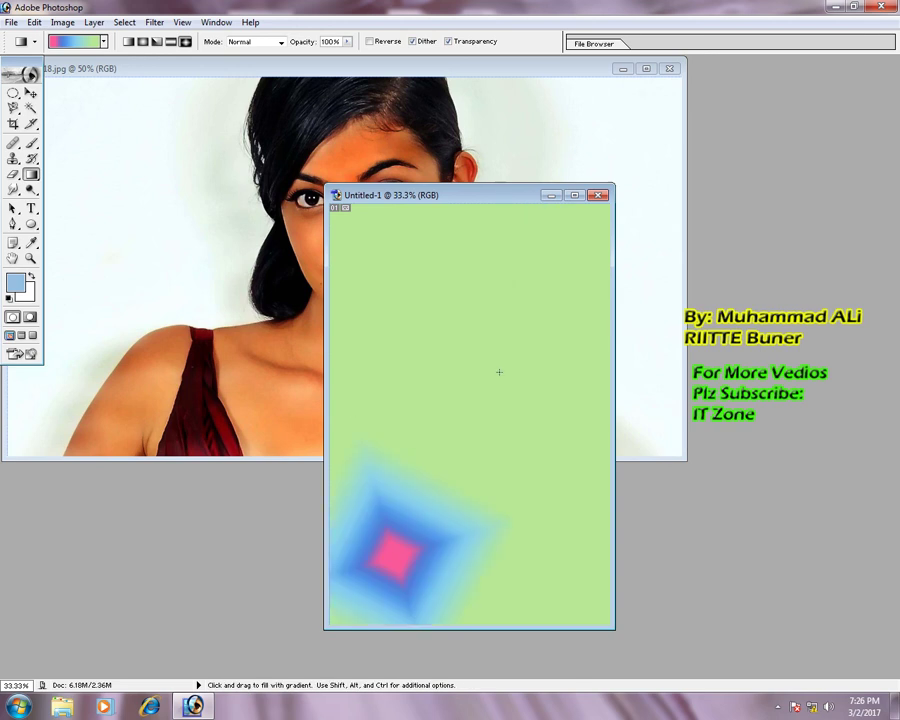
left_click_drag(536, 318, 493, 367)
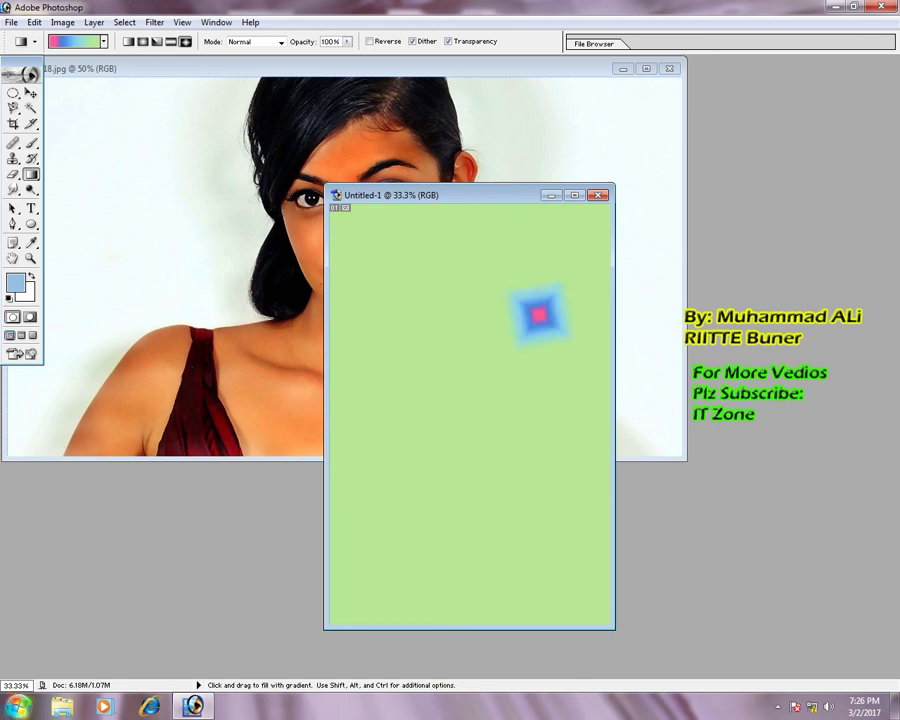
mouse_move(358, 606)
left_mouse_down()
mouse_move(442, 426)
mouse_move(464, 470)
left_mouse_up()
left_click_drag(412, 532, 484, 389)
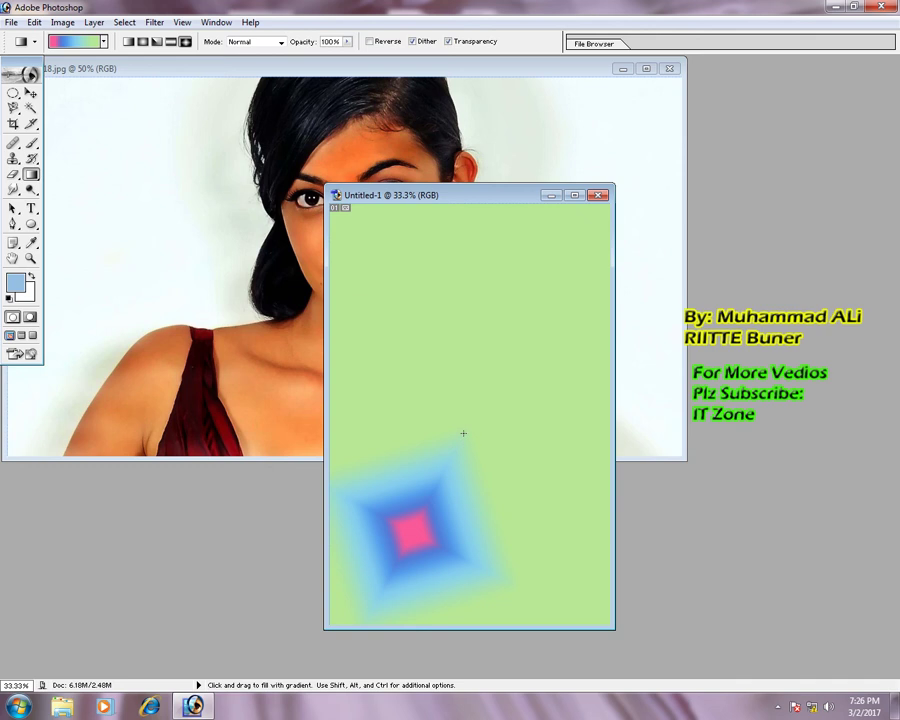
- Make the Violet, Orange preset the active gradient and bring the portrait window forward
left_click(103, 42)
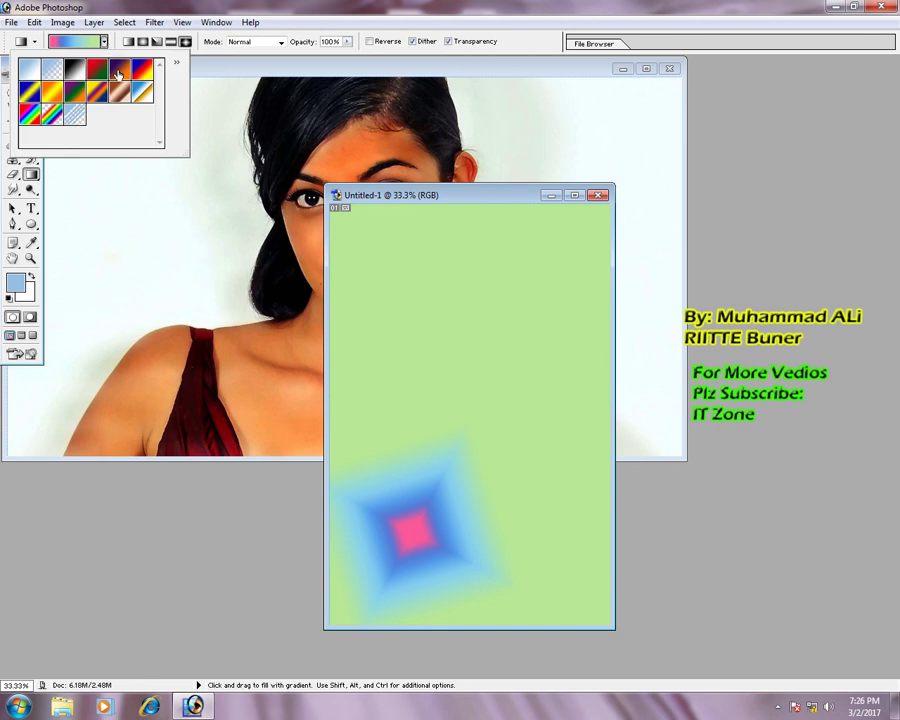
left_click(118, 72)
left_click(86, 54)
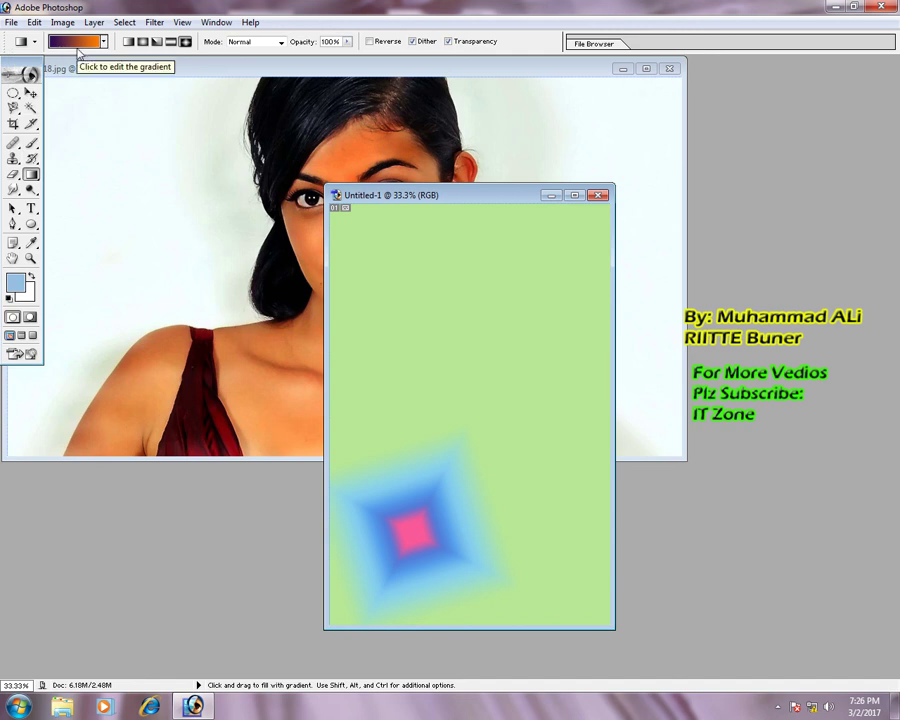
left_click(78, 46)
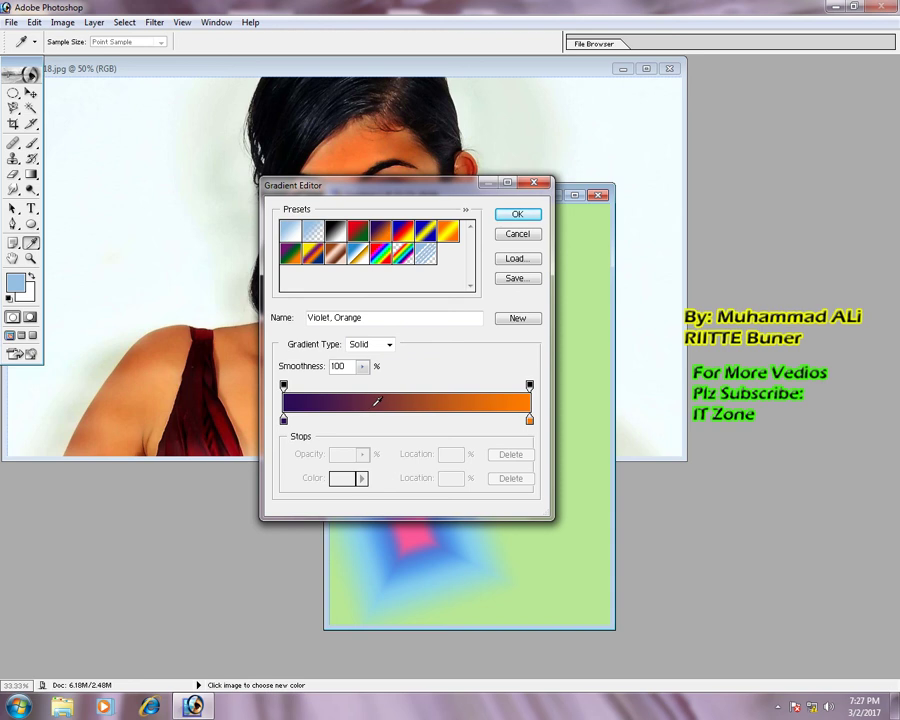
left_click(517, 215)
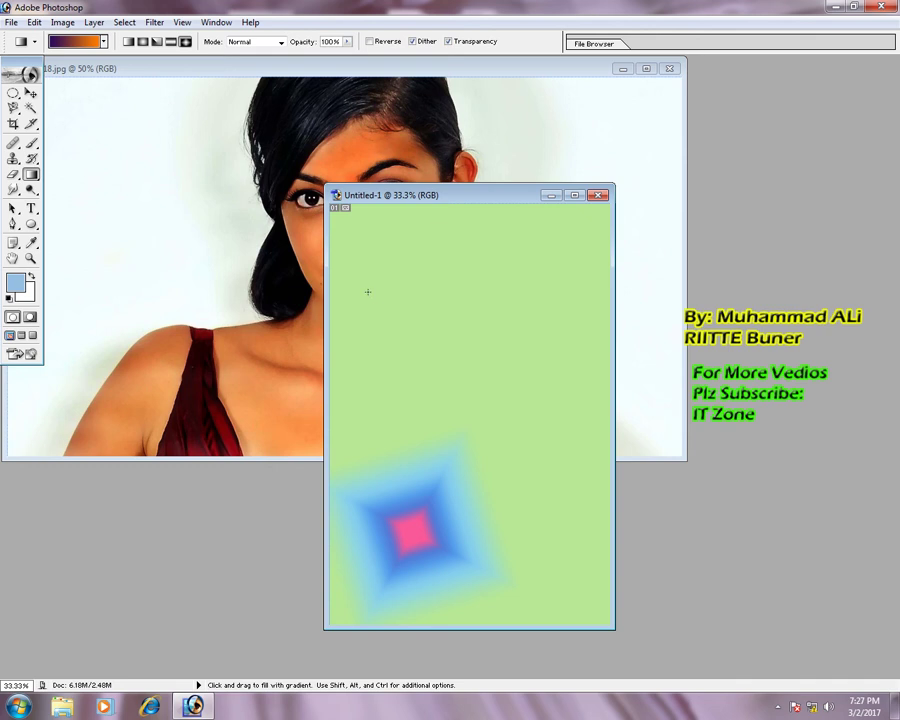
left_click(424, 94)
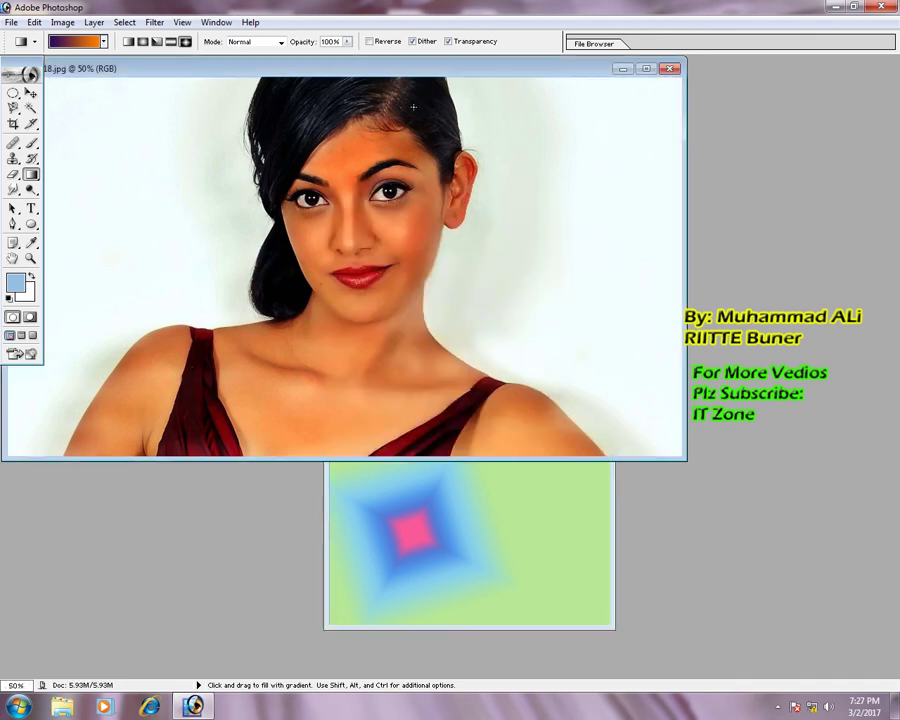
- Magic Wand-select the portrait's white background, then choose the Gradient tool and deselect
left_click_drag(430, 68, 488, 158)
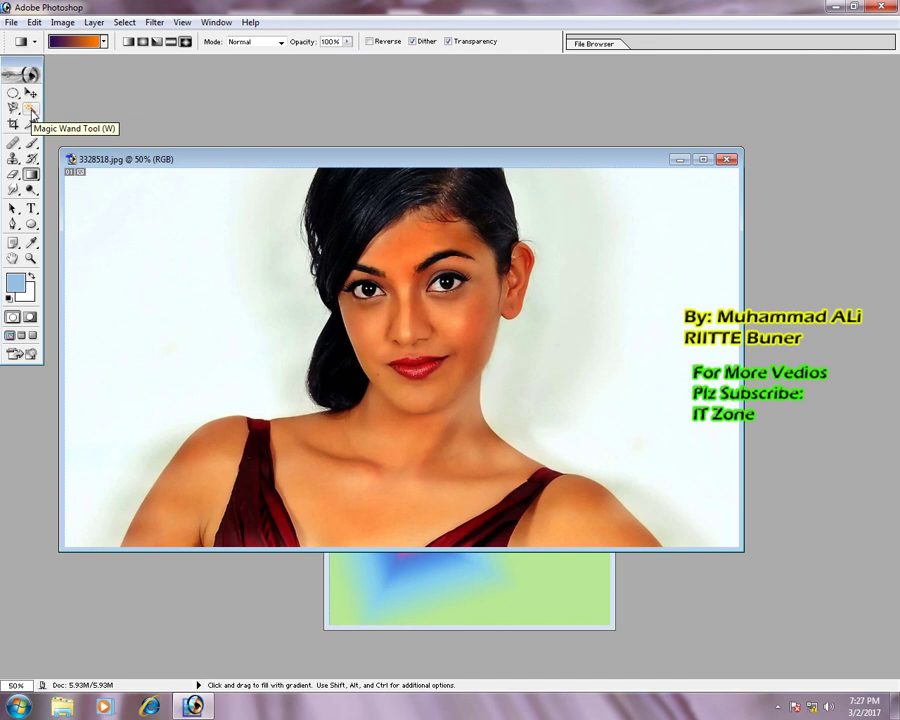
left_click(31, 110)
left_click(227, 381)
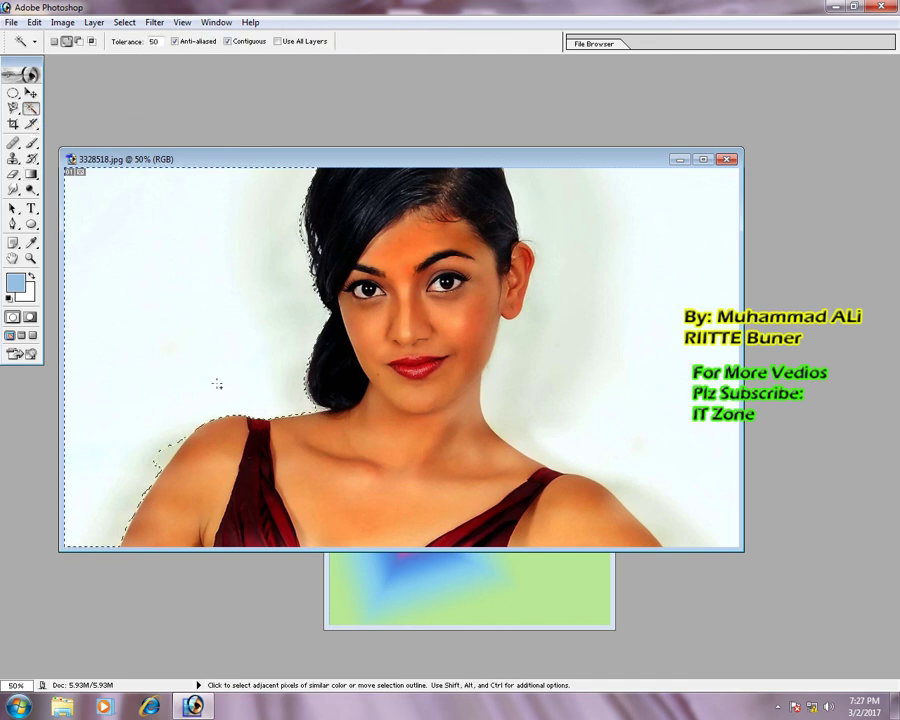
left_click(543, 337, "shift")
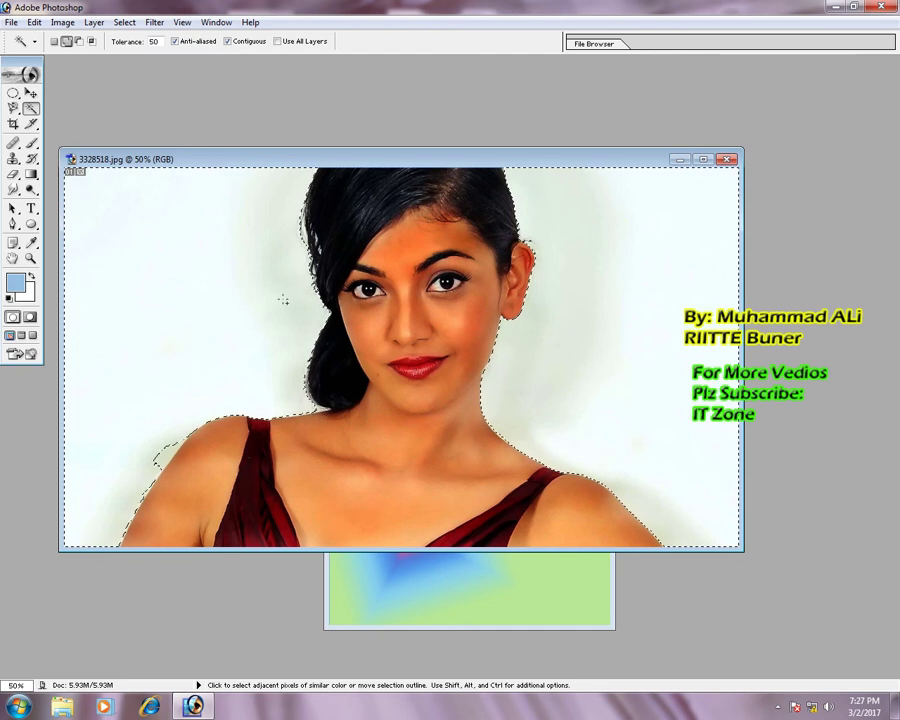
left_click(163, 461, "shift")
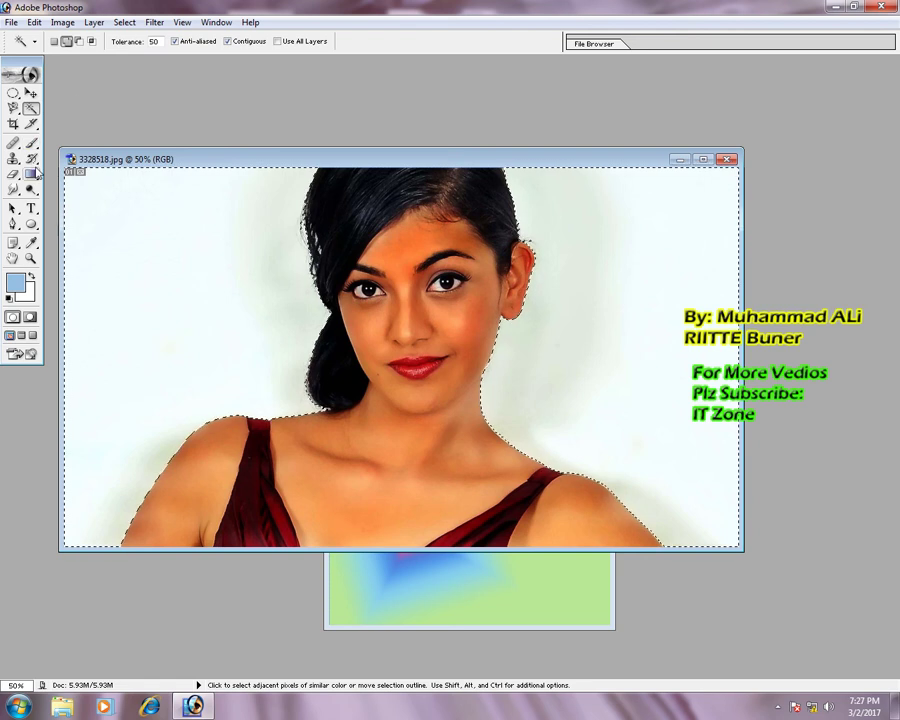
left_click(32, 173)
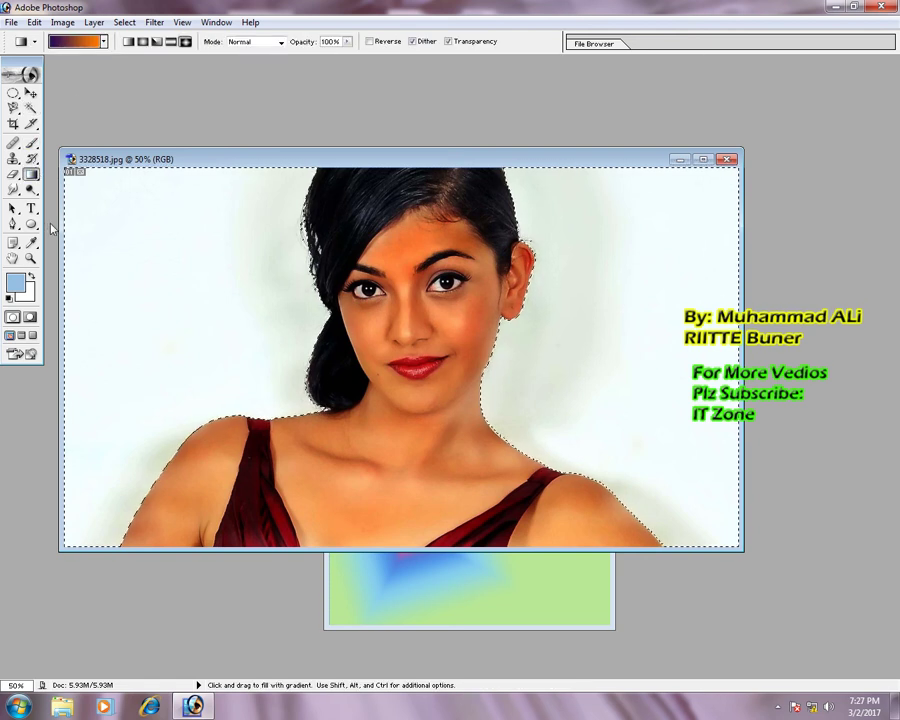
key("ctrl+d")
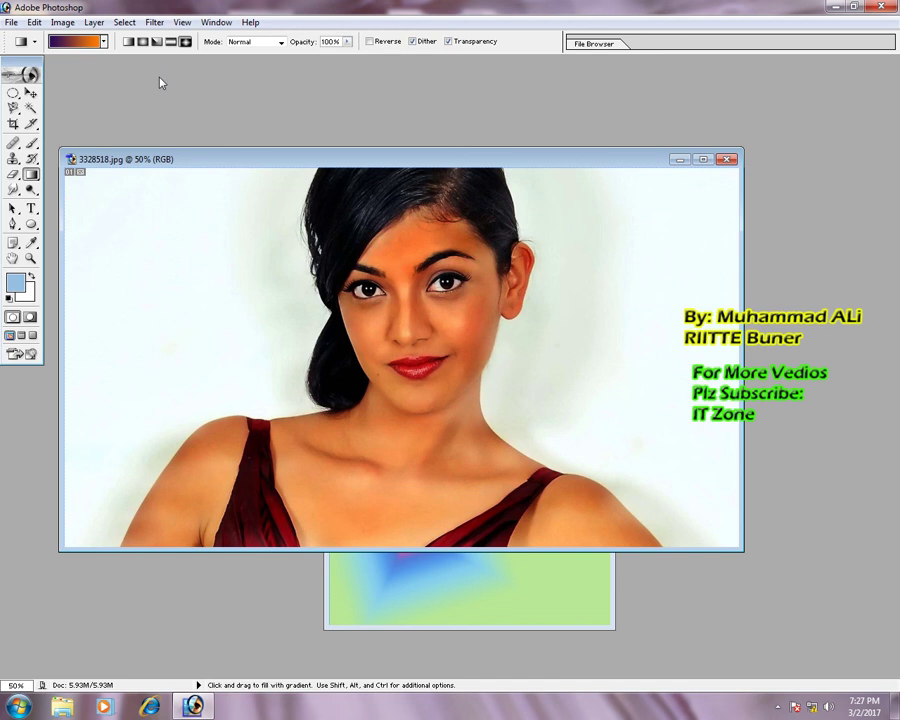
- Start from the Foreground to Background gradient and add a green stop at 45%
left_click(72, 42)
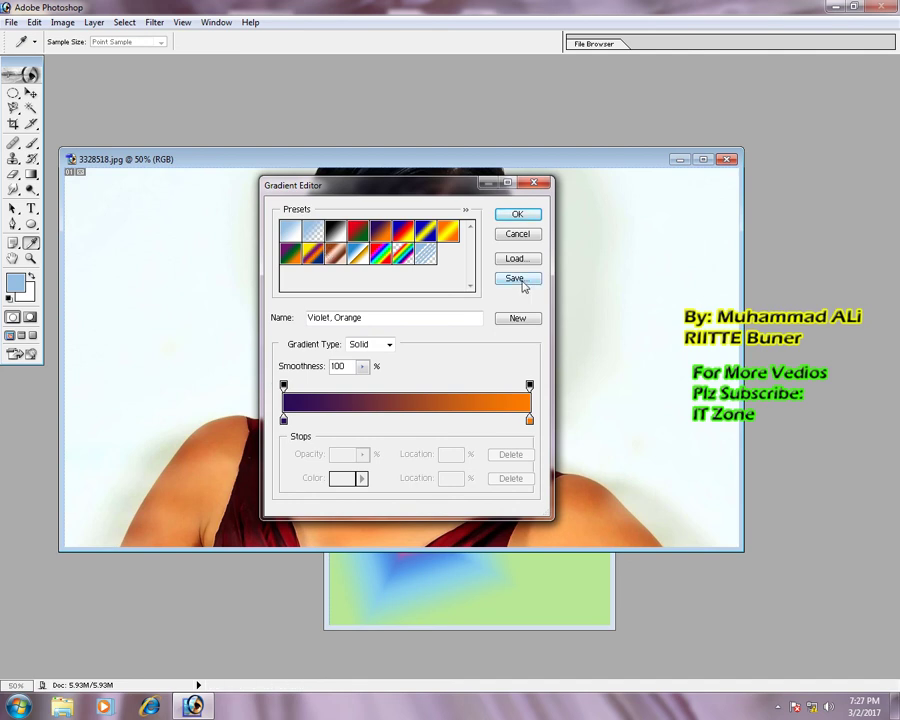
left_click(290, 230)
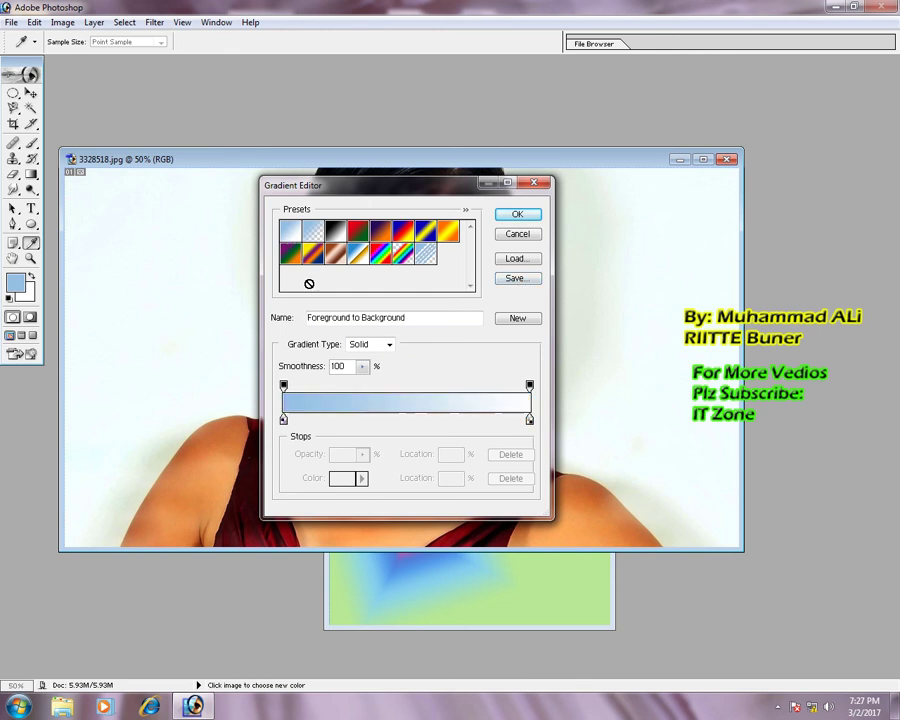
double_click(399, 417)
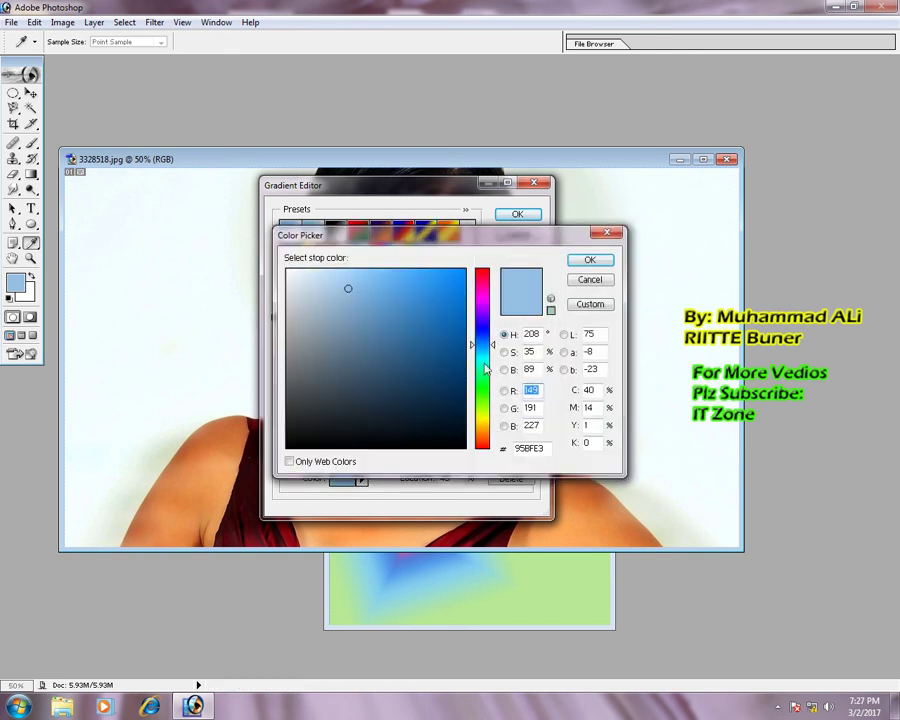
left_click_drag(491, 370, 491, 385)
left_click(577, 264)
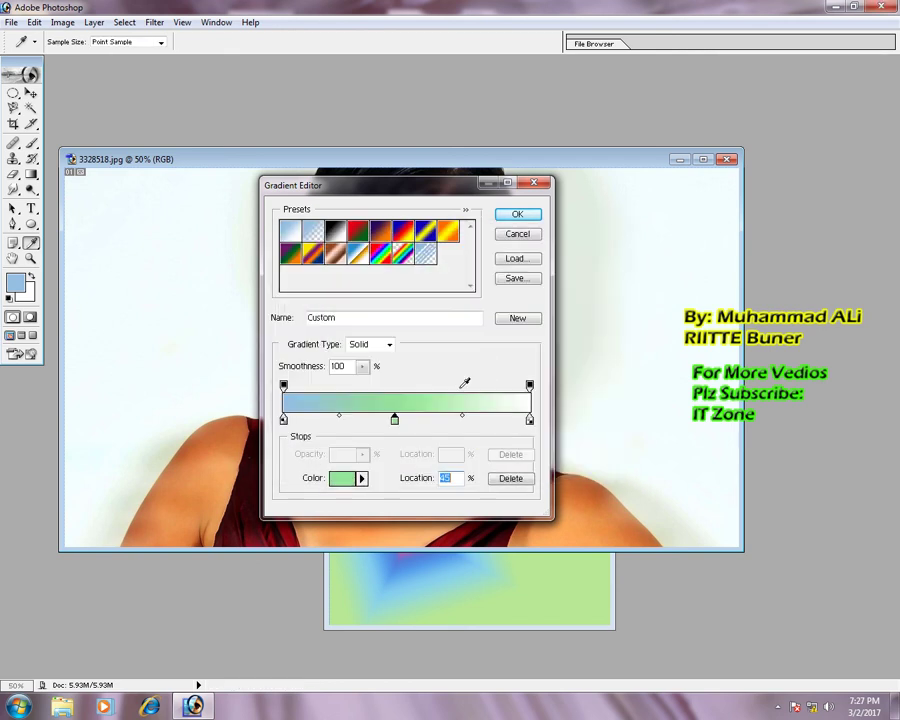
- Set the left gradient stop to salmon red E39C95
double_click(284, 421)
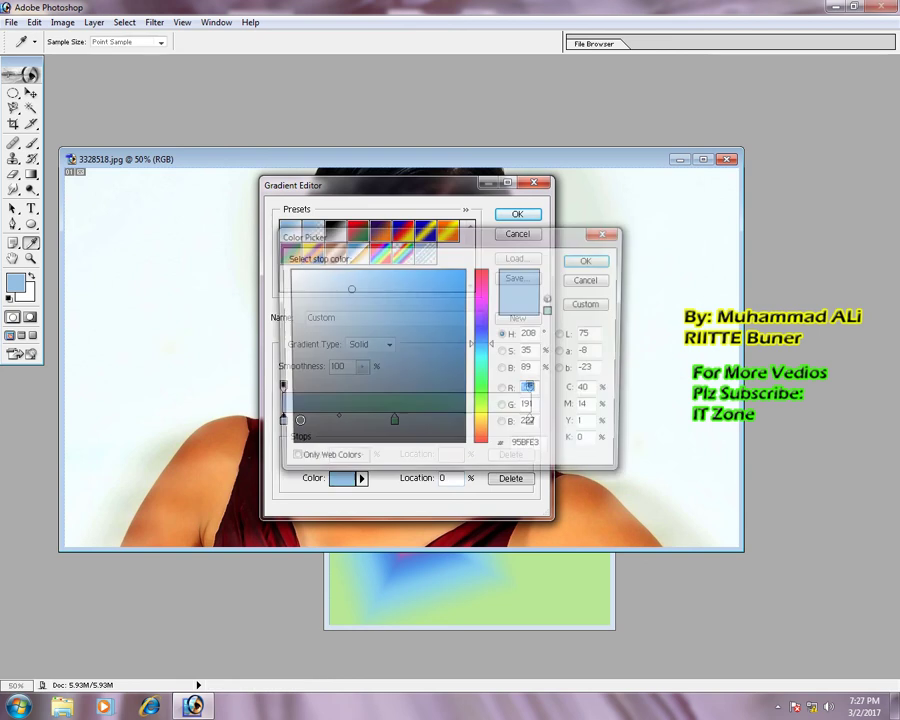
left_click(486, 432)
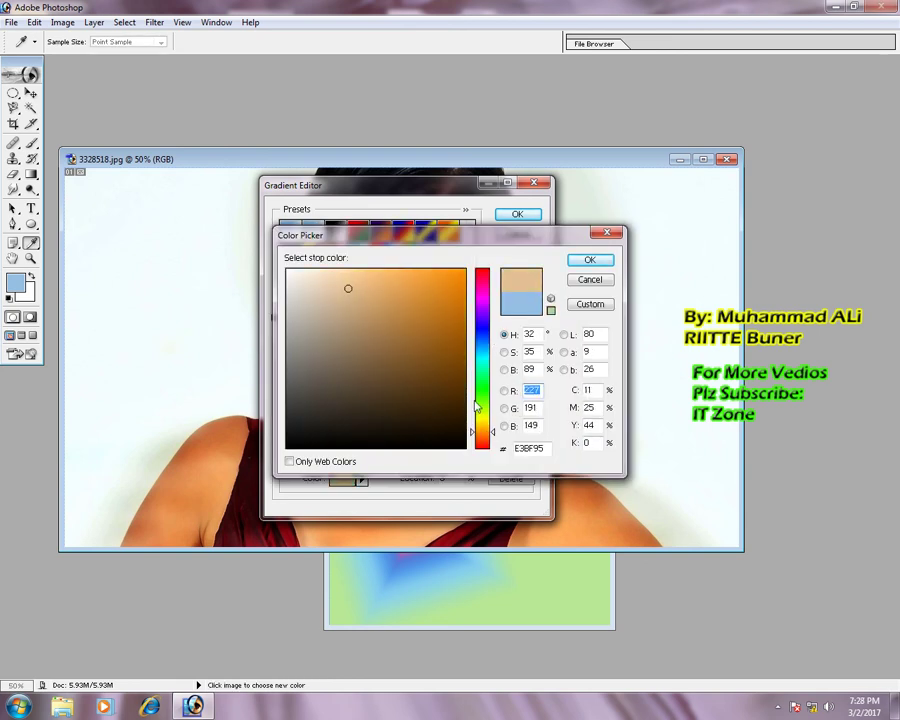
left_click(484, 446)
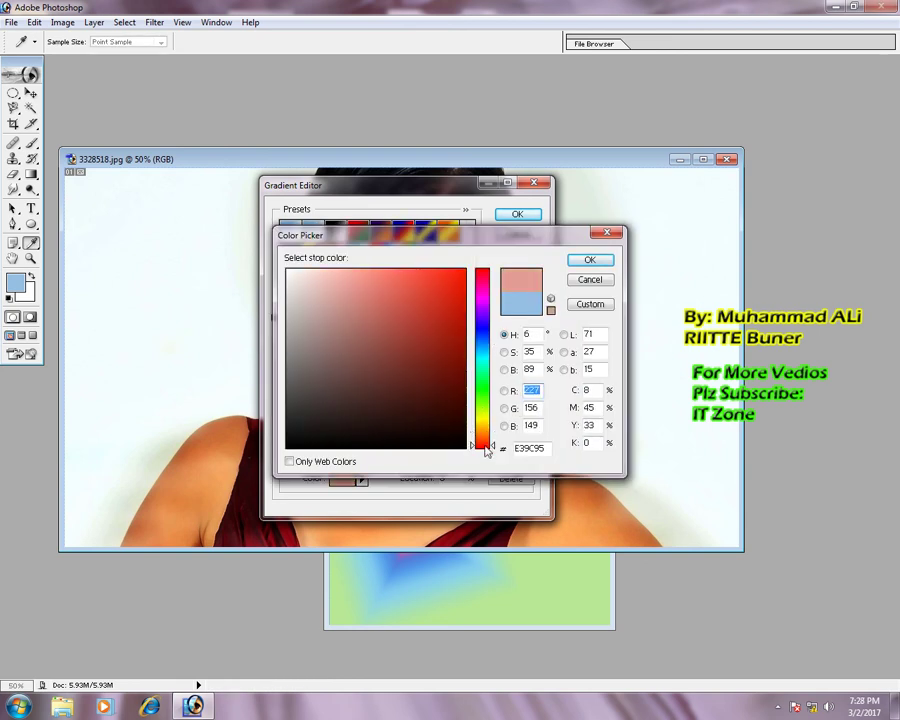
left_click(396, 275)
left_click(587, 262)
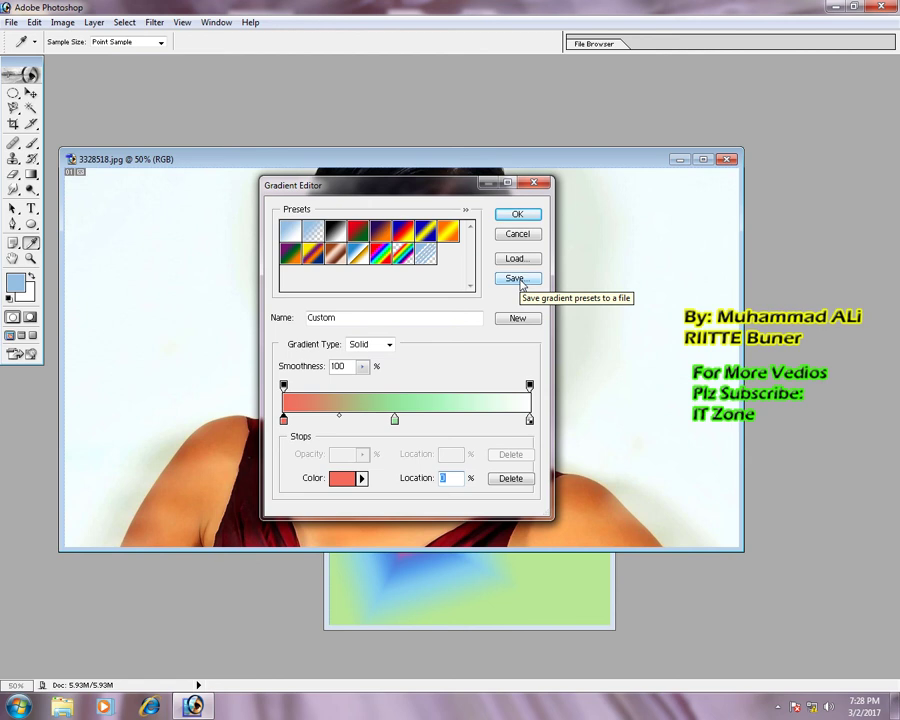
- Save the custom gradient as a file named 'SHABANA' in the Gradients folder
left_click(517, 280)
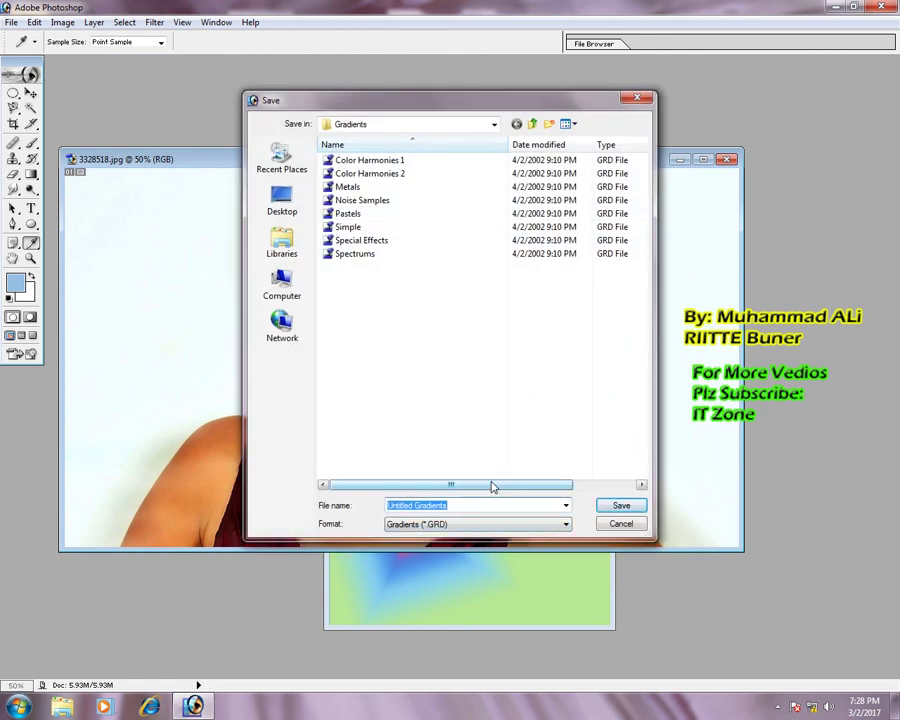
key("BackSpace")
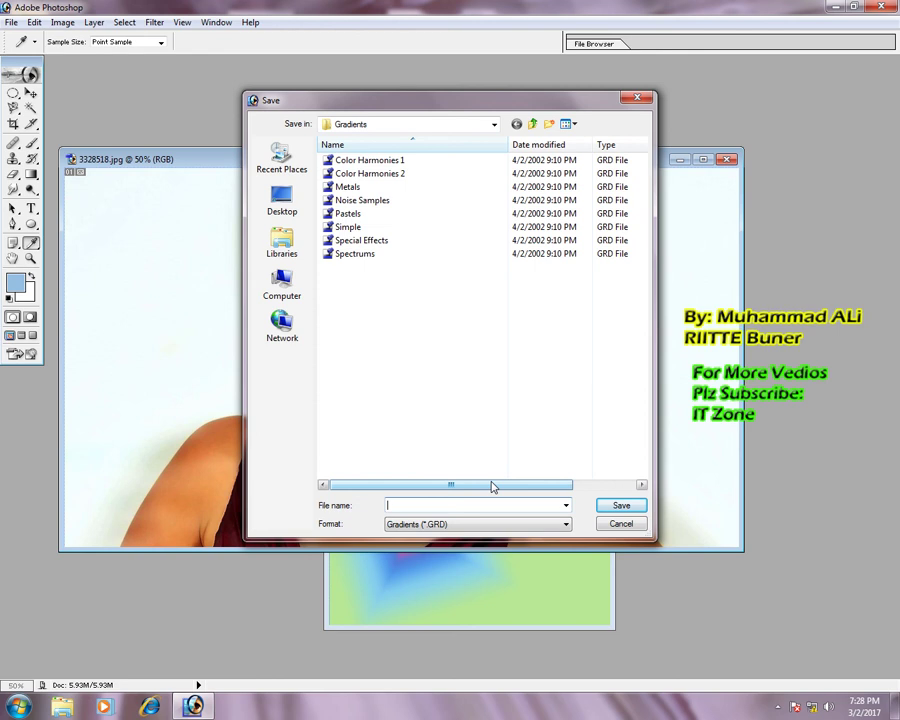
type("SHABANA")
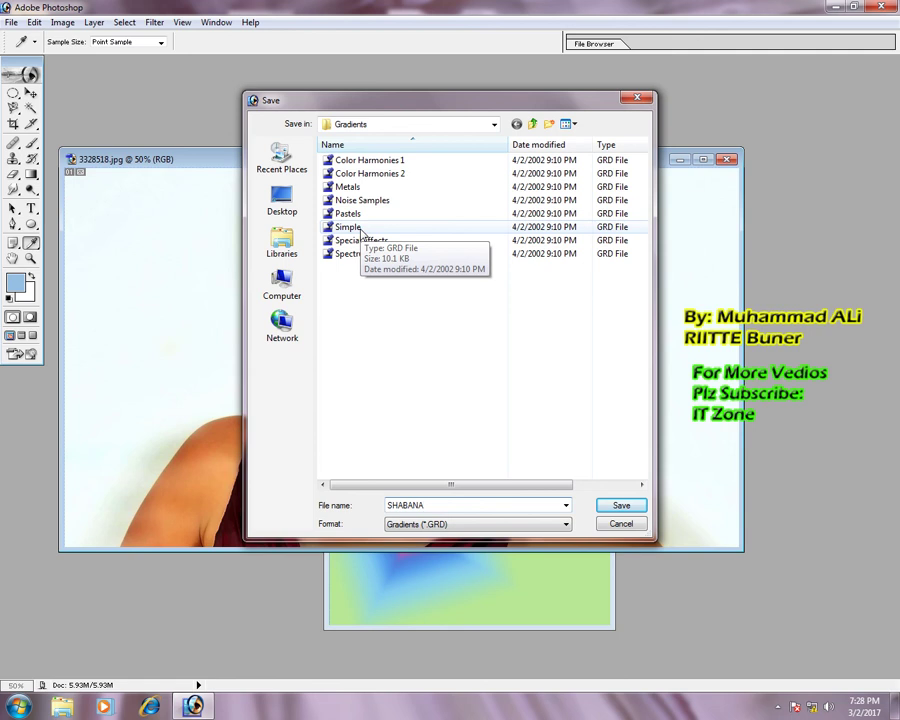
left_click(618, 505)
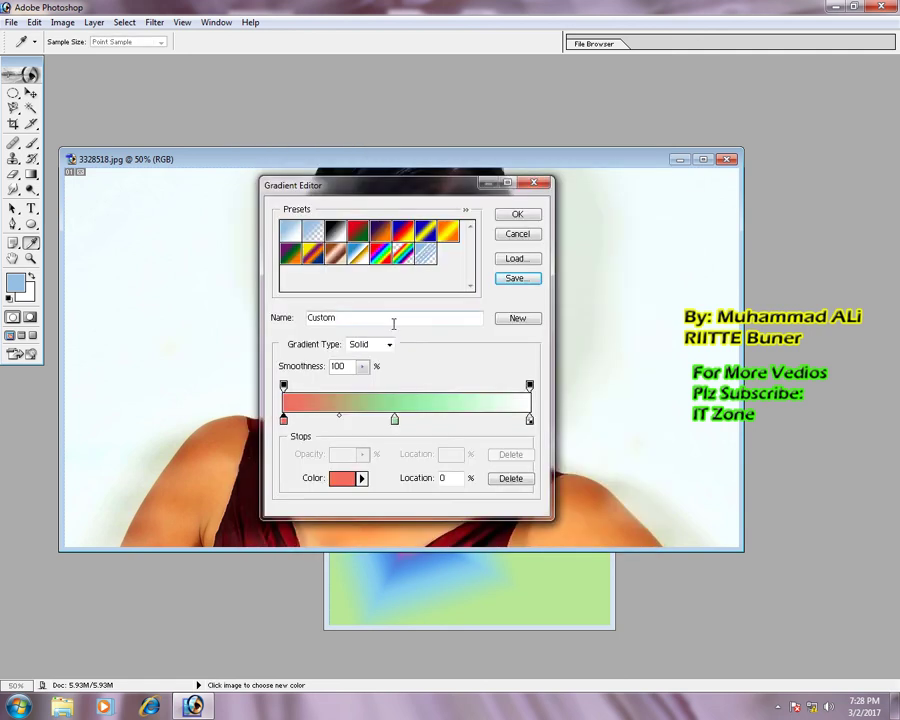
- Accept the custom gradient, try linear and diamond fills on the portrait, then undo them
left_click(517, 214)
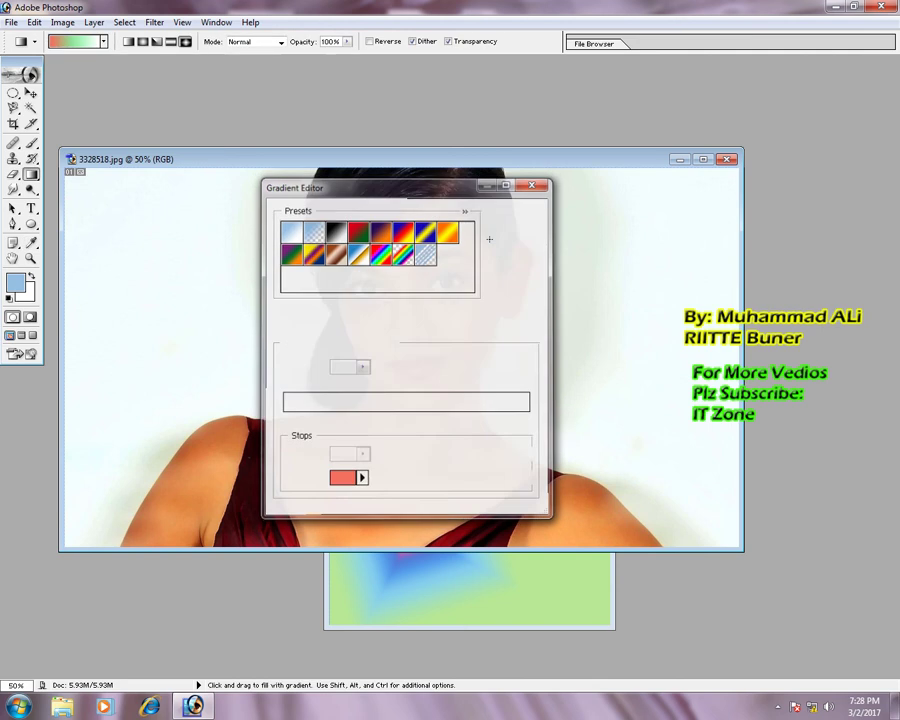
left_click_drag(93, 245, 672, 387)
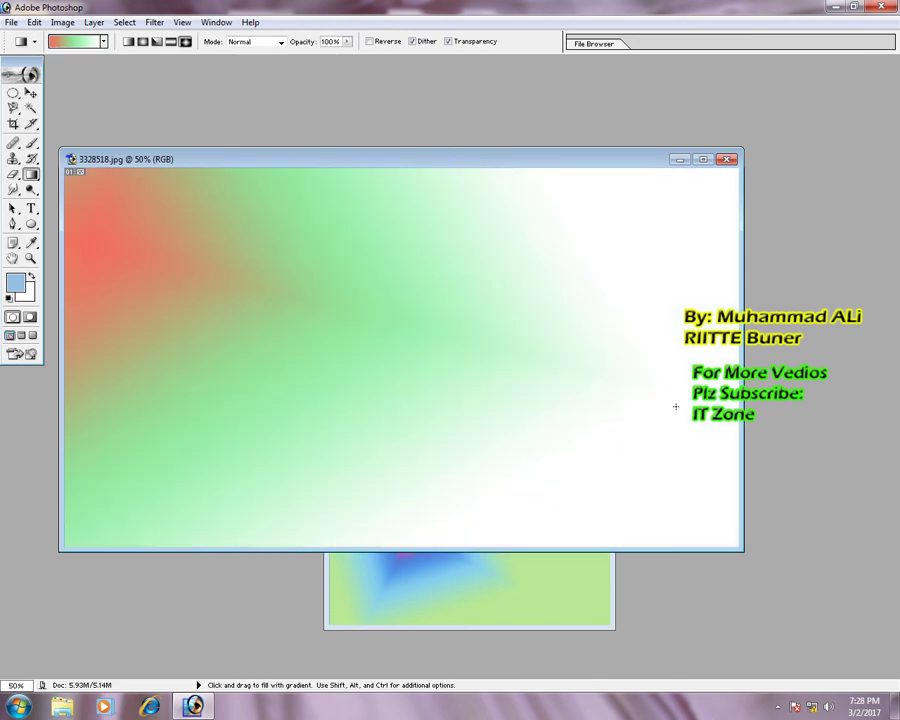
left_click_drag(691, 459, 502, 321)
left_click_drag(304, 300, 566, 412)
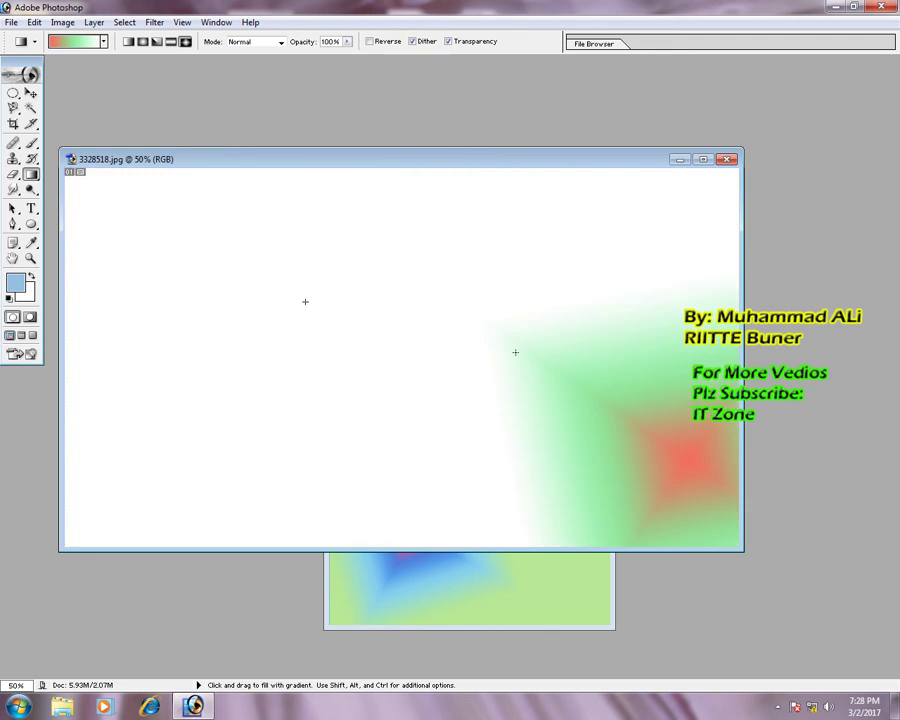
key("ctrl")
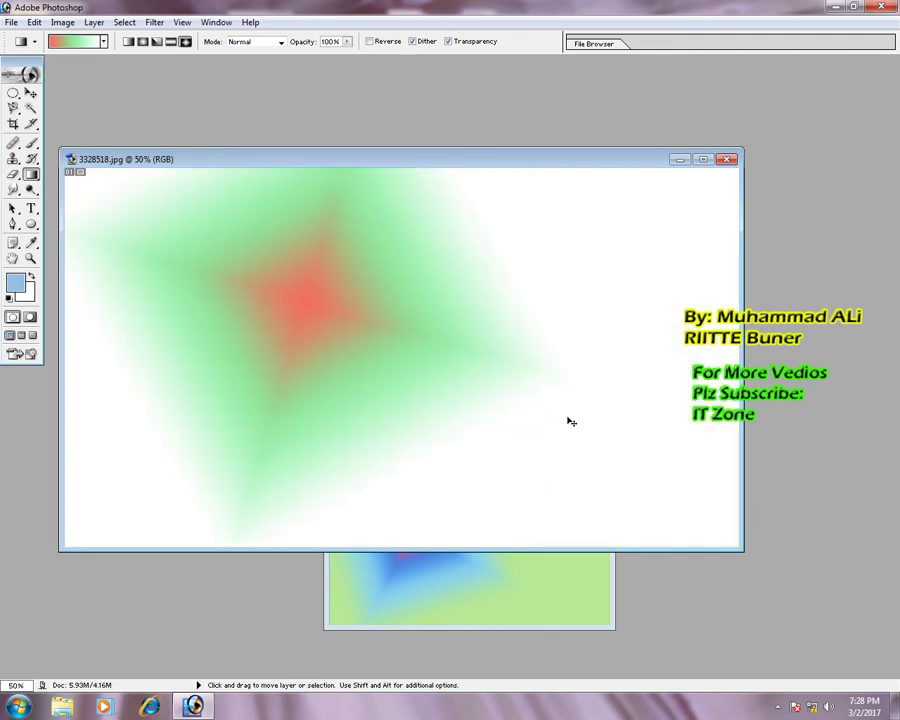
key("ctrl+alt+z")
key("ctrl+alt+z")
key("ctrl+alt+z")
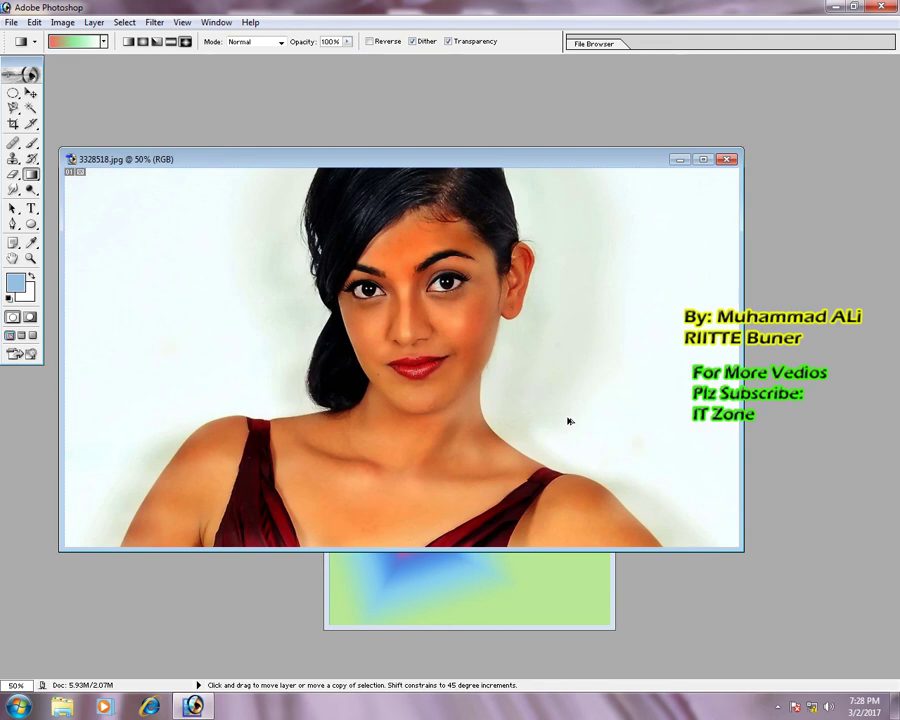
- Magic Wand-select the white background on both sides of the woman and near the shoulder
left_click(30, 107)
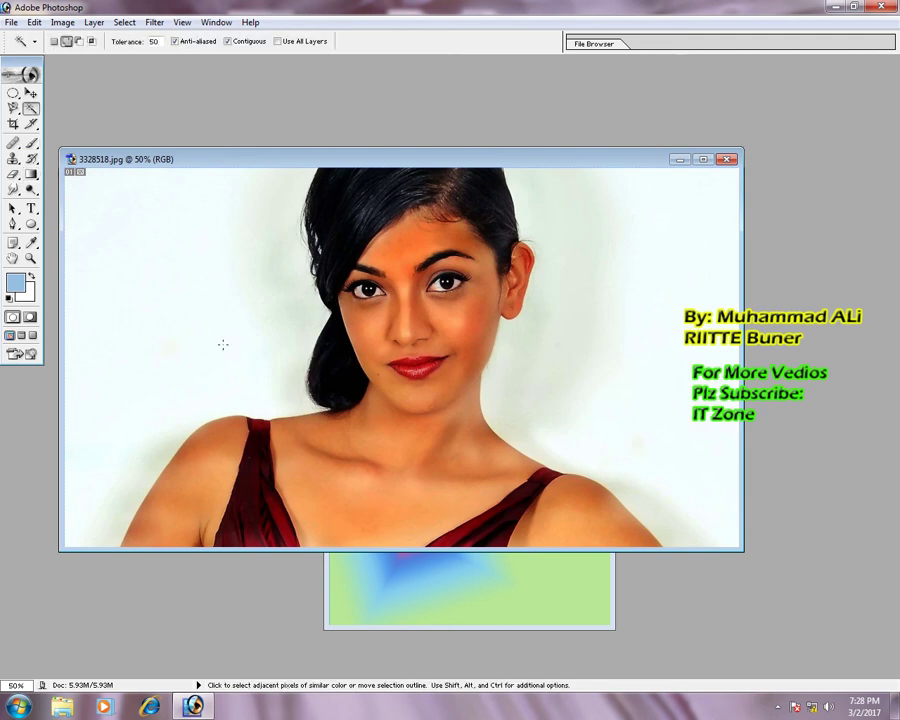
left_click(116, 318)
left_click(558, 384, "shift")
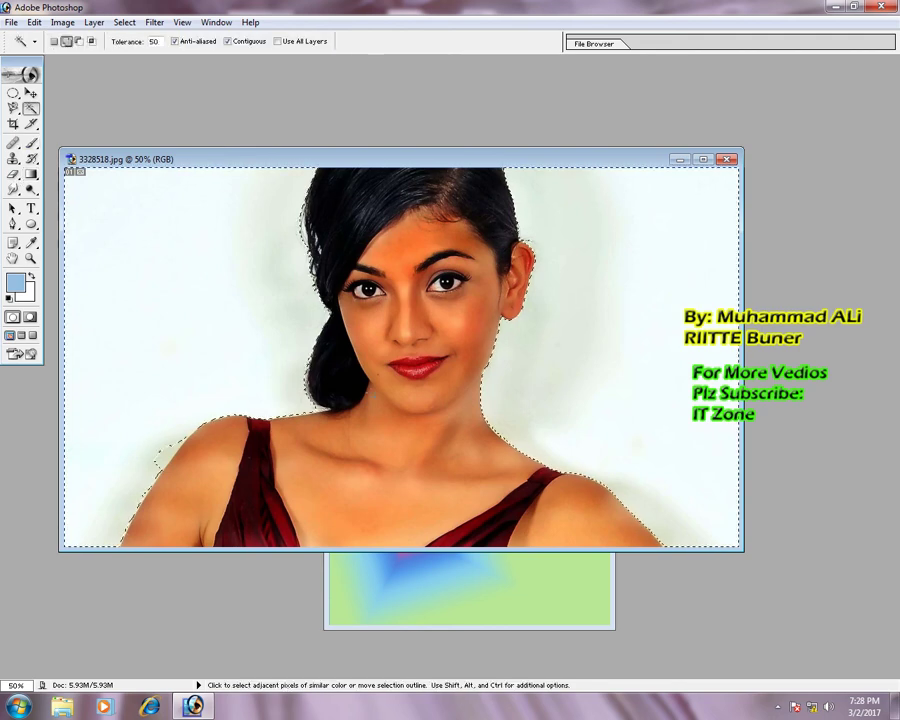
left_click(158, 459, "shift")
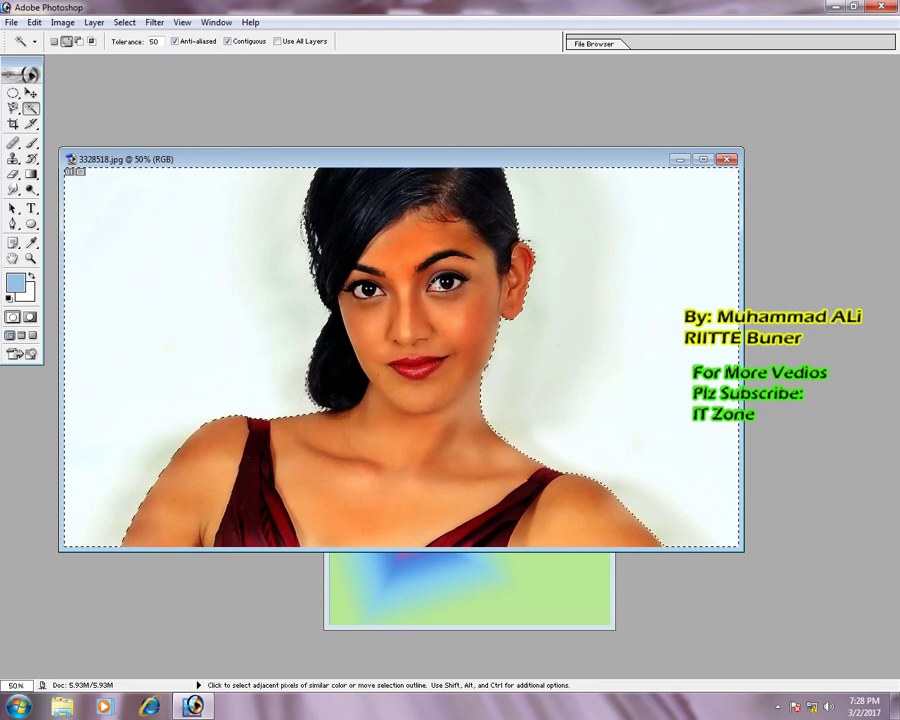
- Fill the selected background with the red-green gradient, deselect, then undo back to white
left_click(31, 173)
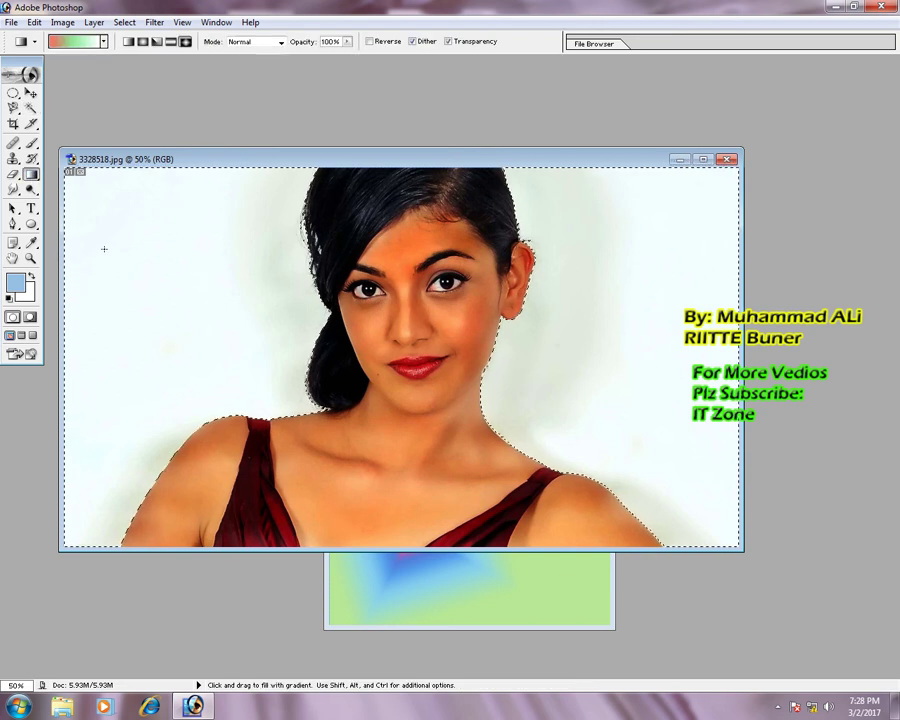
mouse_move(104, 249)
left_mouse_down()
mouse_move(683, 400)
mouse_move(726, 420)
left_mouse_up()
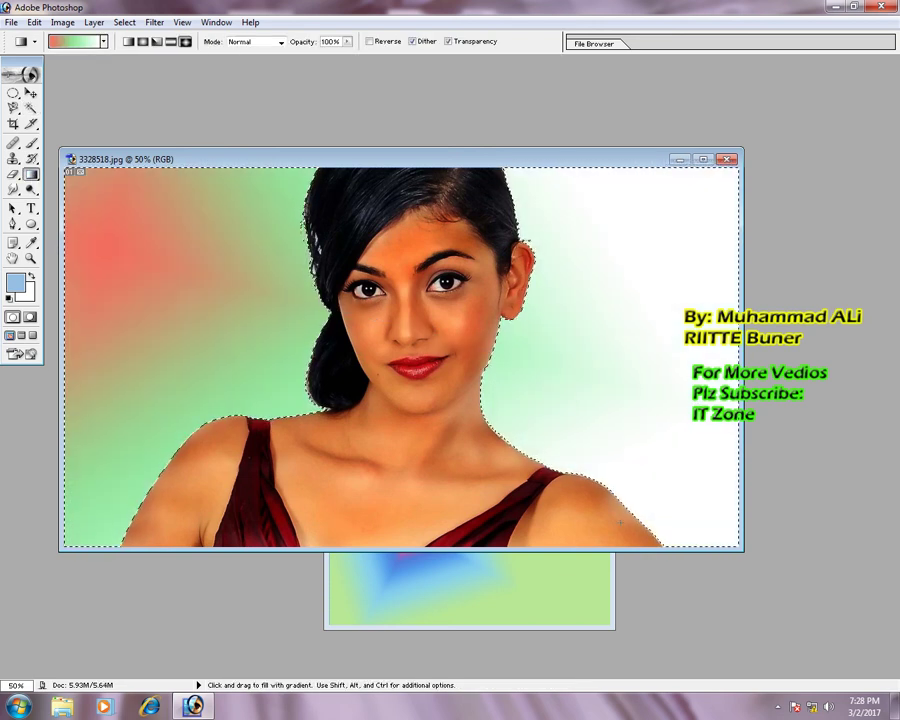
key("ctrl+d")
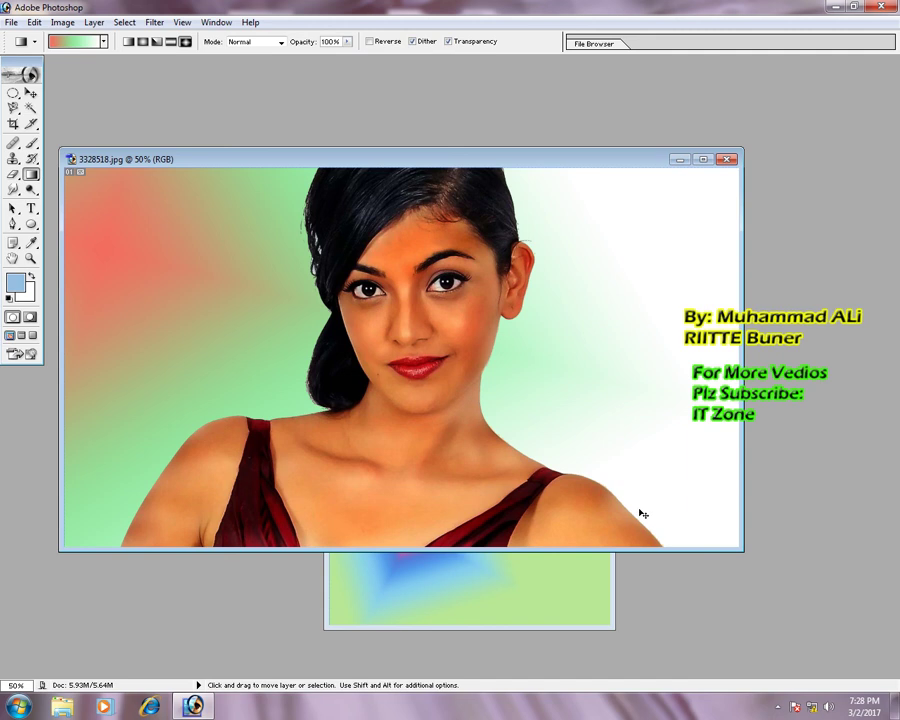
key("ctrl+alt+z")
key("ctrl+alt+z")
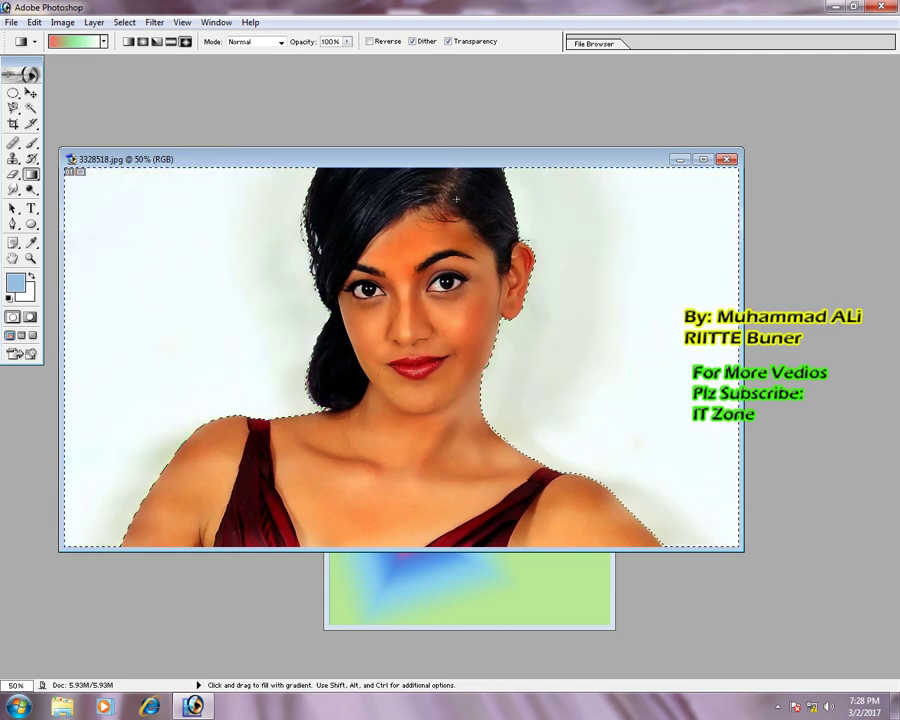
left_click(101, 43)
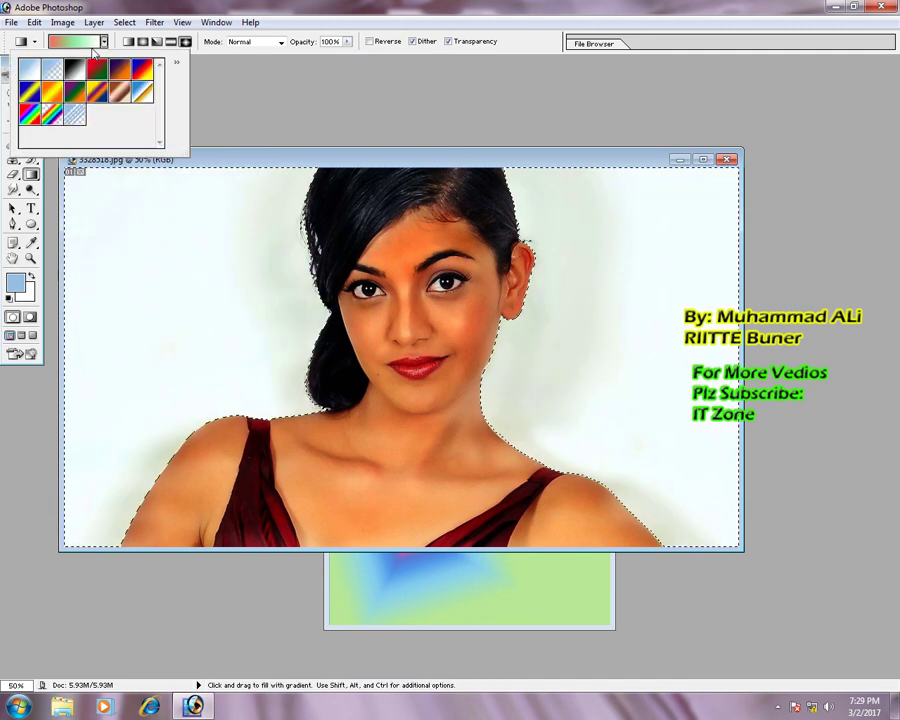
- Recolour the gradient's right stop violet, drag it diagonally across the portrait background, then deselect
left_click(67, 47)
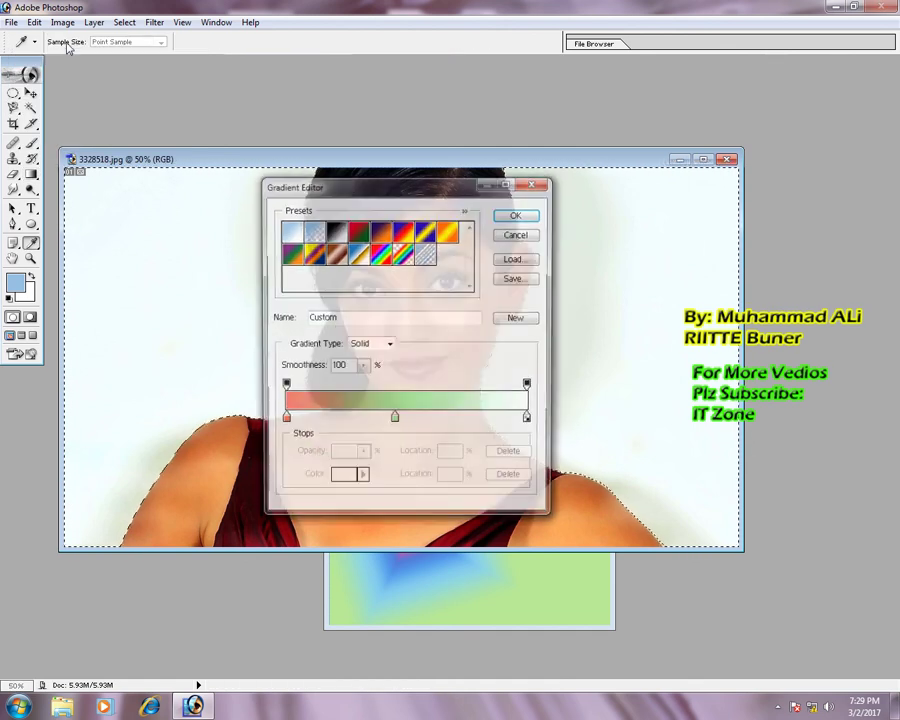
double_click(529, 421)
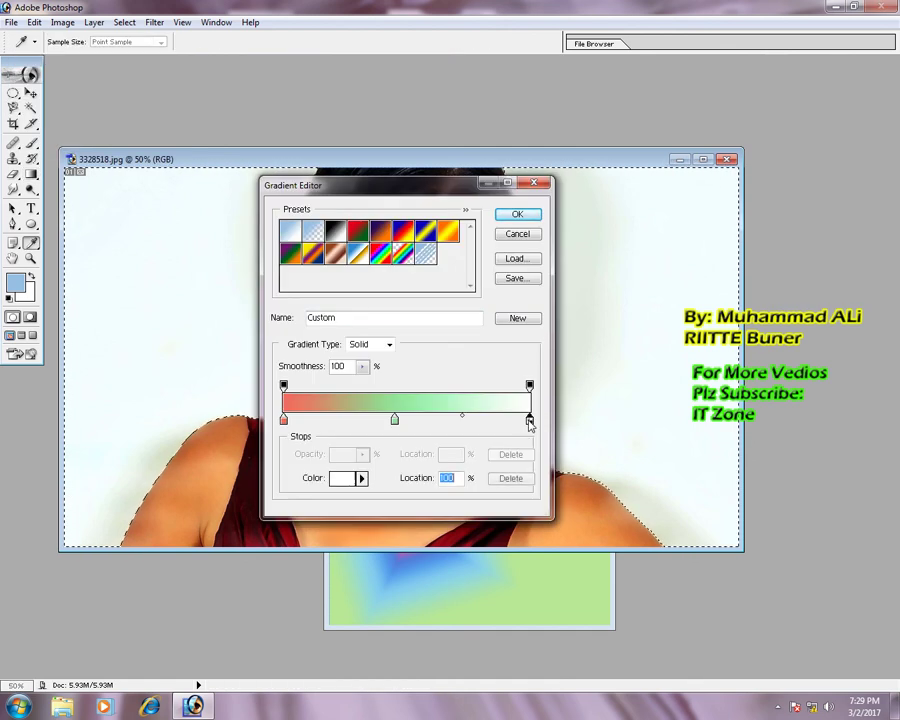
left_click_drag(483, 362, 483, 376)
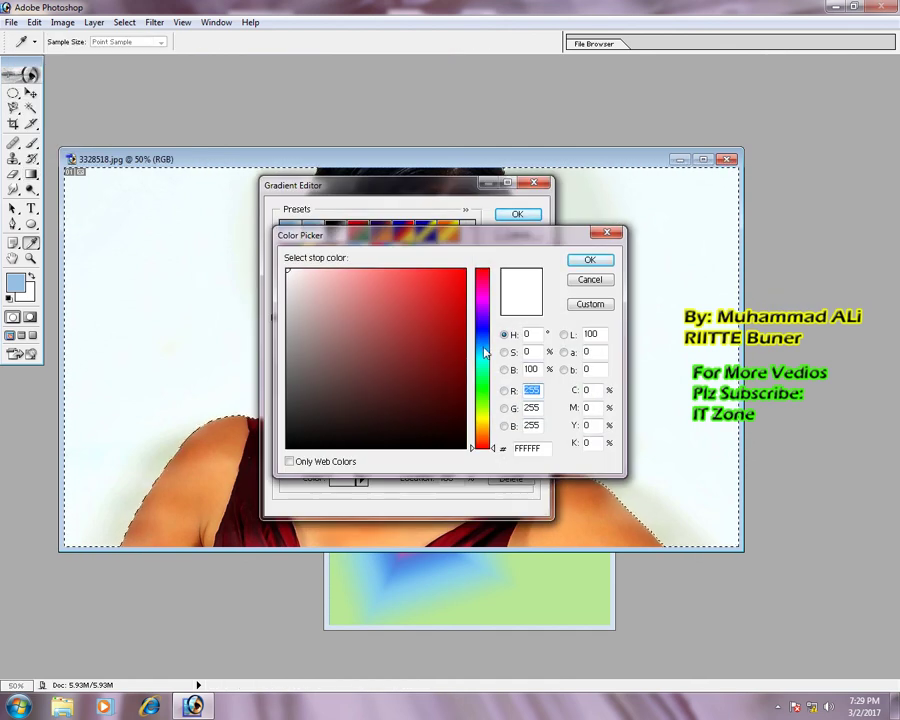
left_click(455, 301)
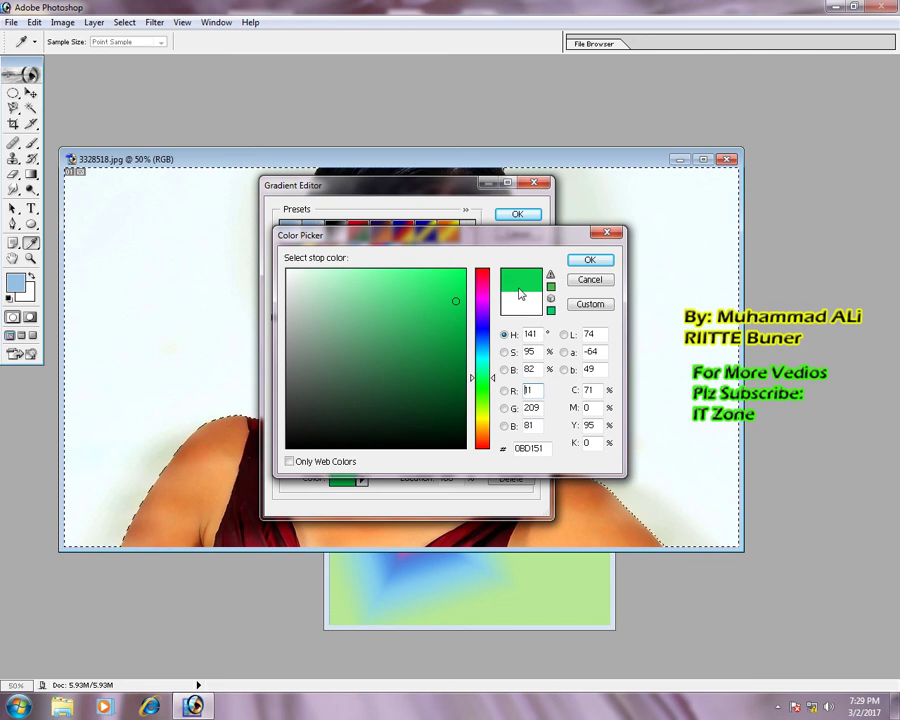
left_click_drag(484, 376, 488, 322)
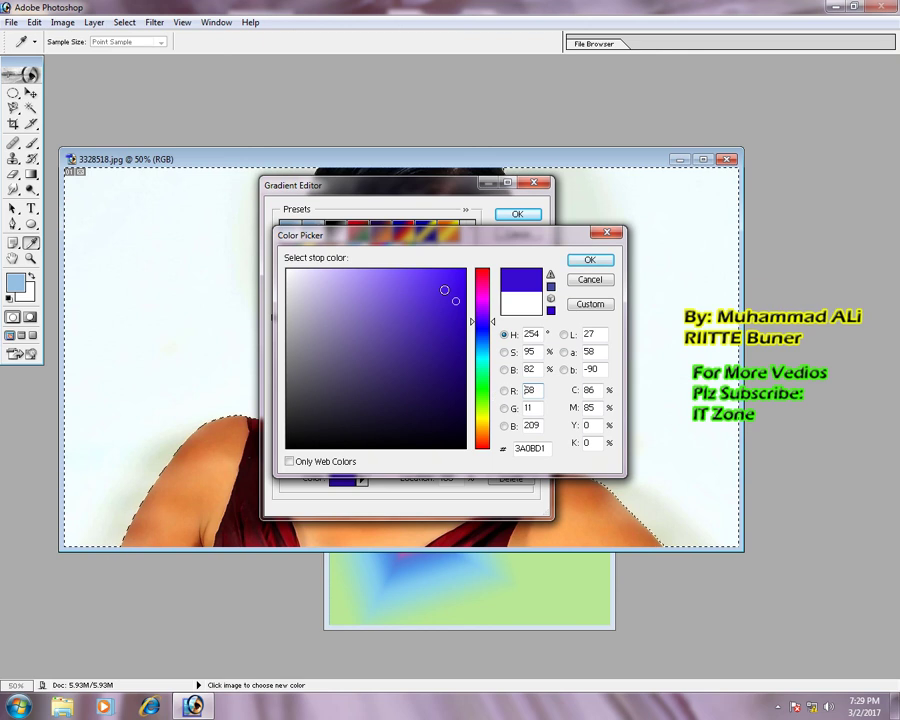
left_click(430, 281)
key("Return")
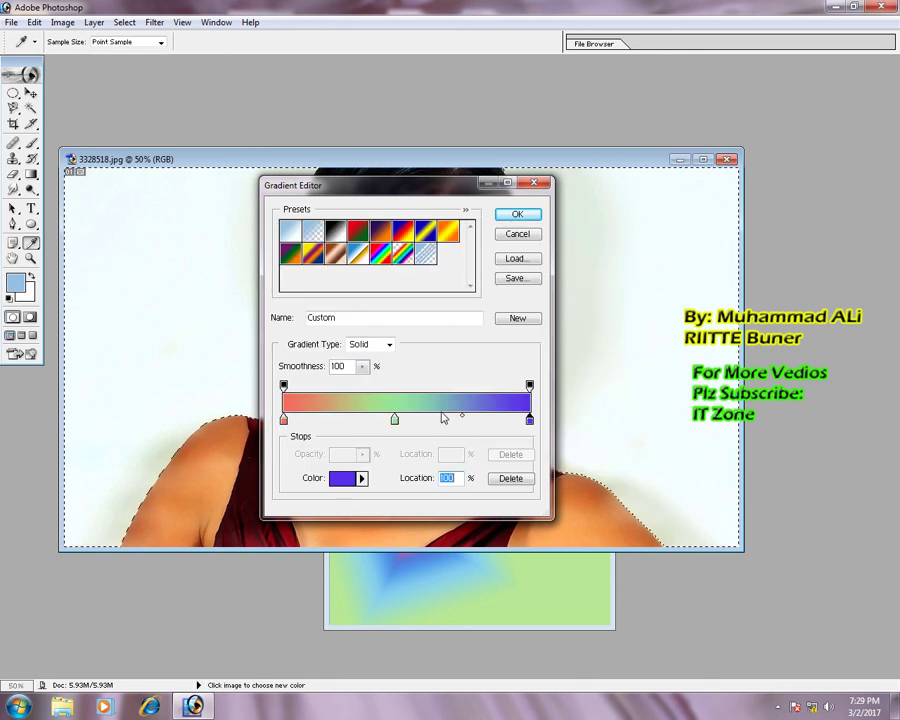
left_click(509, 222)
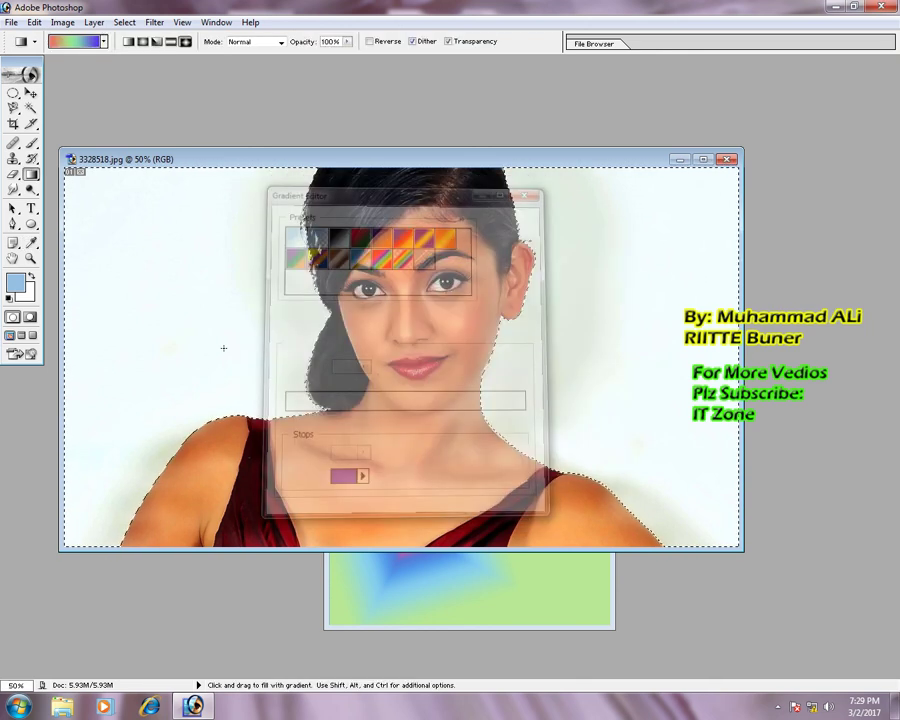
left_click_drag(87, 230, 688, 455)
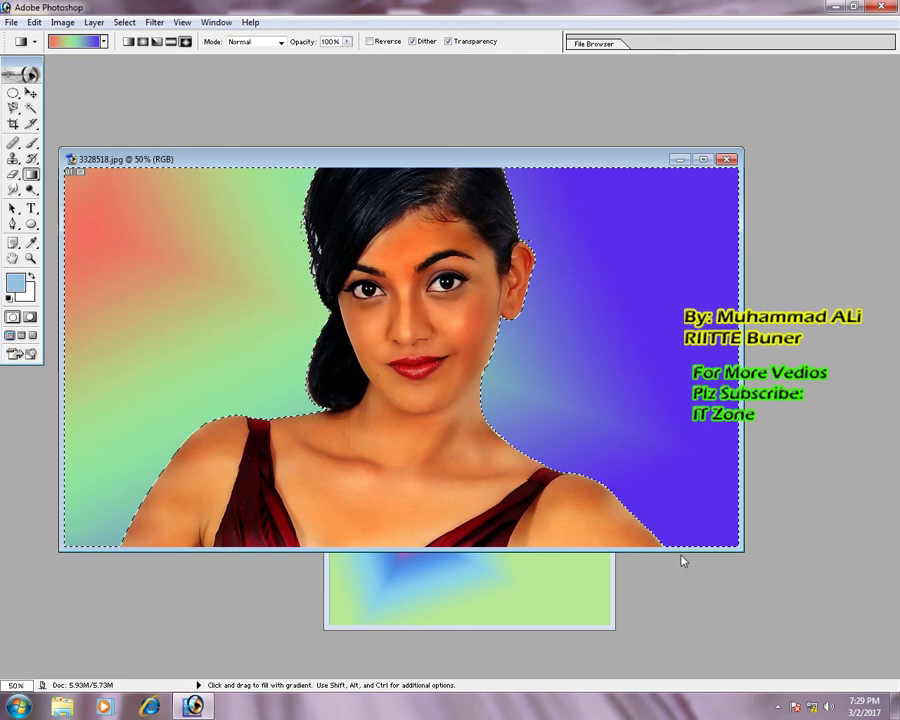
key("ctrl+d")
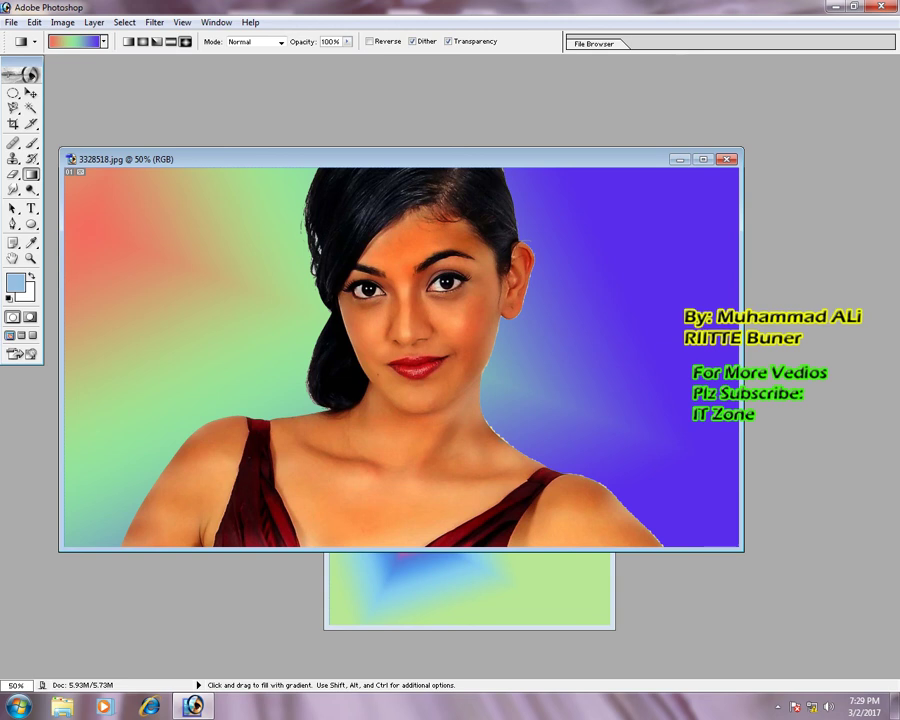
- Zoom in on the shoulder and try the Clone Stamp, dismissing the missing-source warning
key("z")
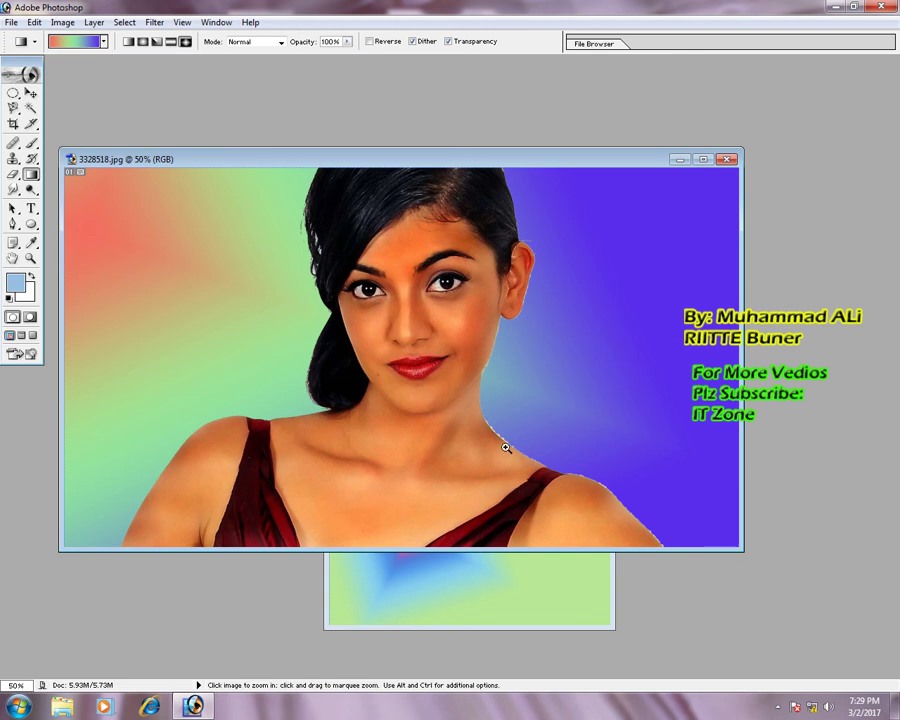
left_click(504, 444)
left_click(500, 444)
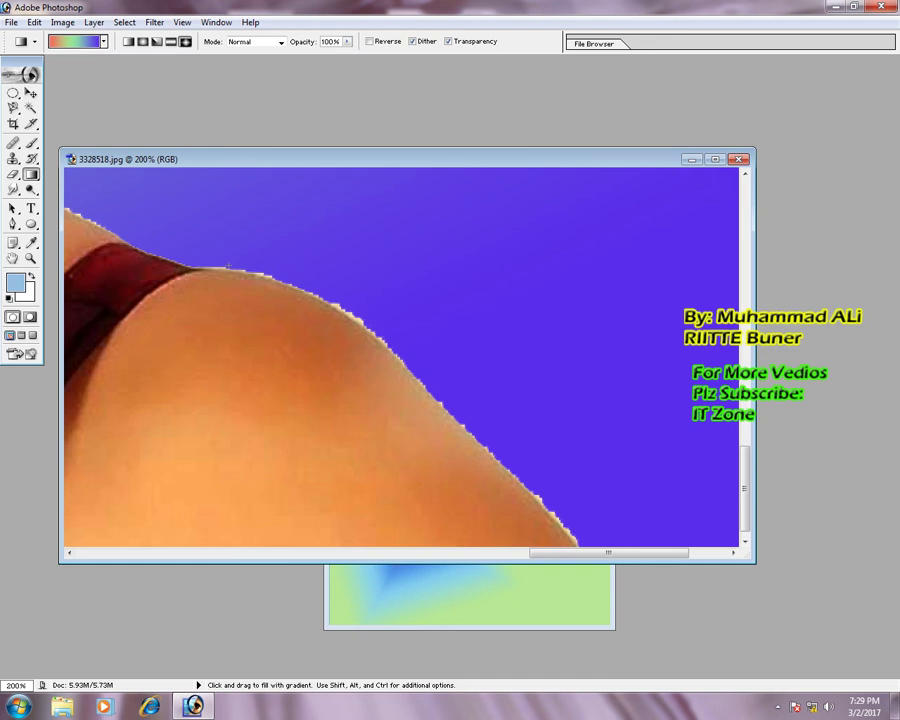
left_click(13, 158)
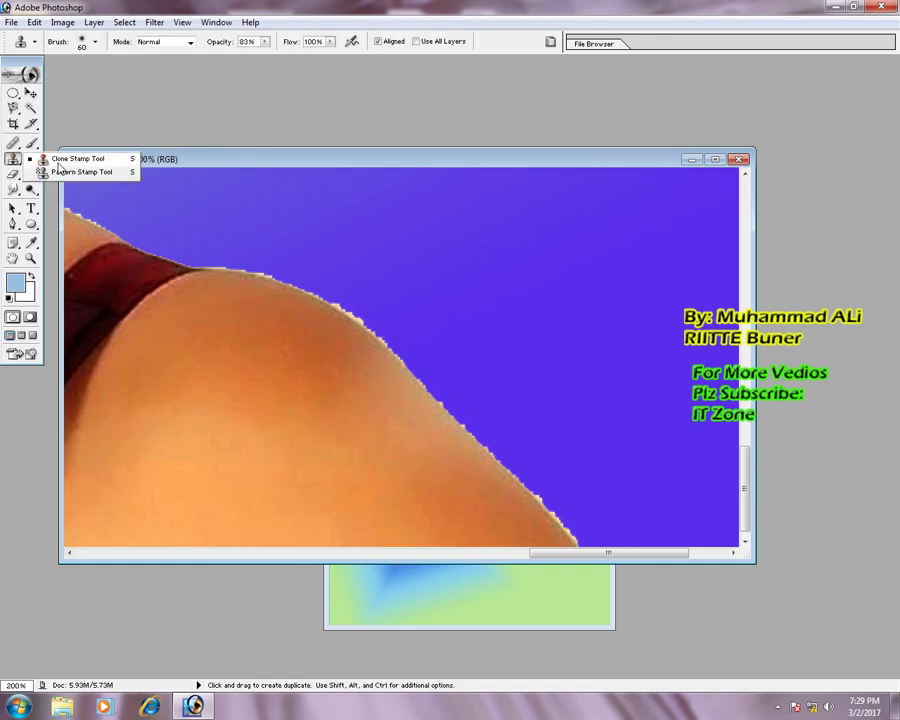
left_click(58, 162)
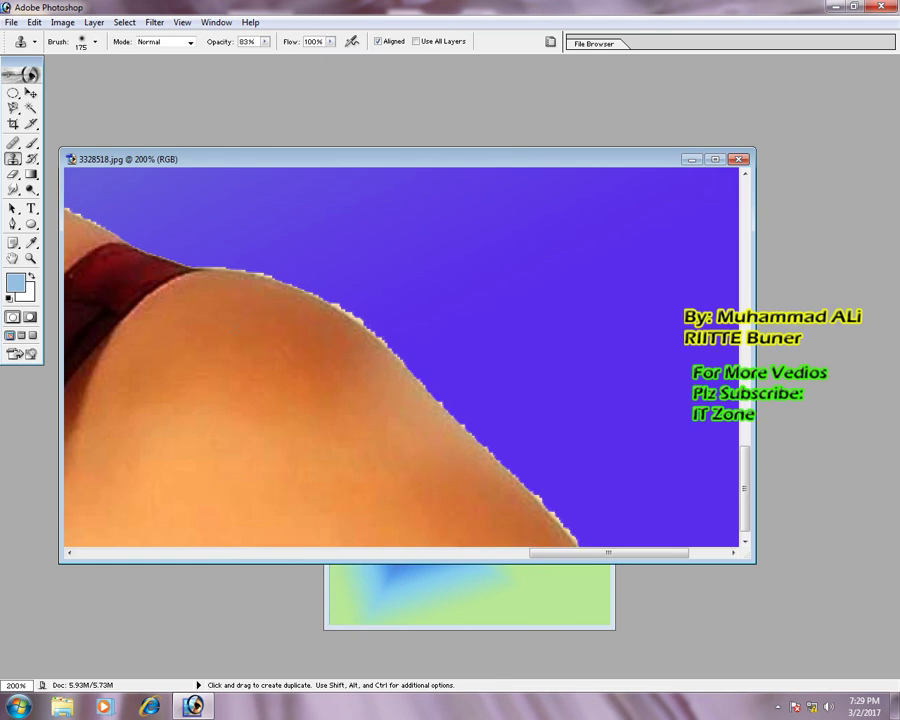
key("bracketright")
left_click(12, 160)
left_click(241, 251)
left_click(458, 267)
- Alt-click a clone source near the shoulder, paint a first patch, then zoom out
key("alt")
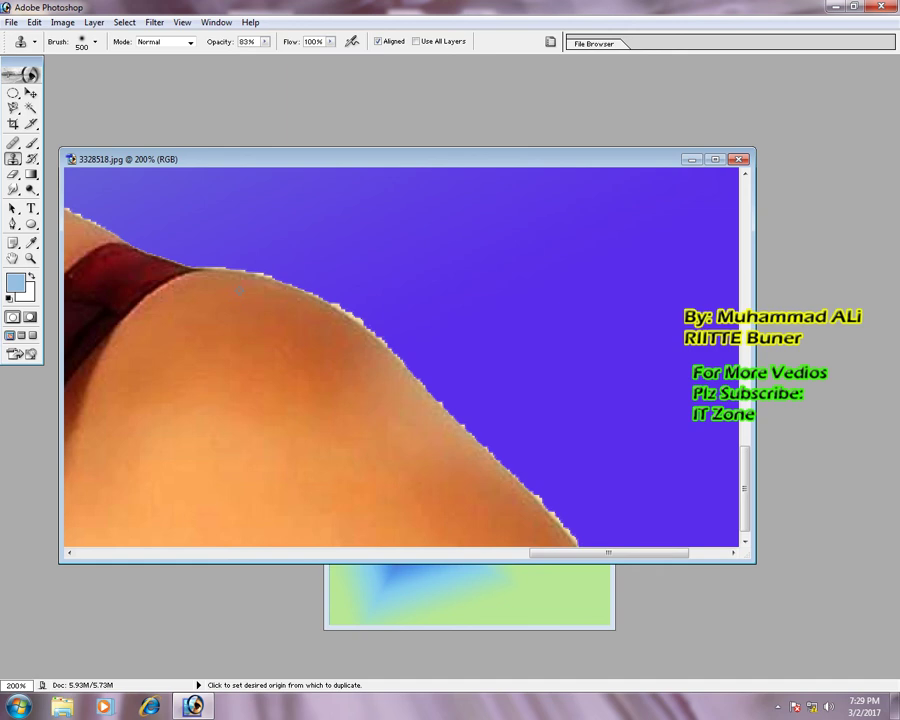
left_click(240, 290, "alt")
left_click(245, 289)
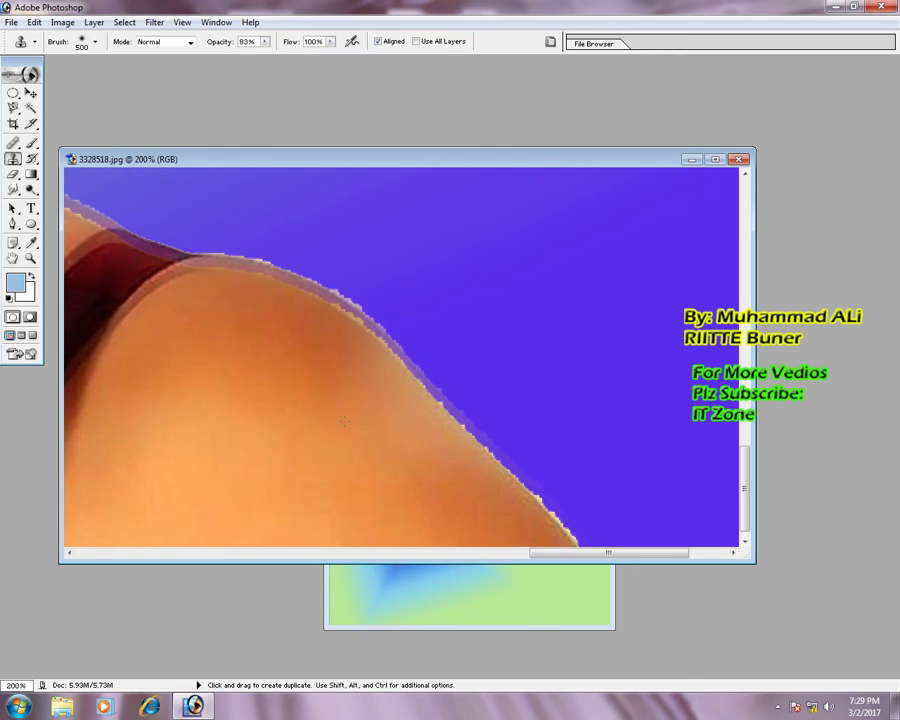
key("super")
key("Escape")
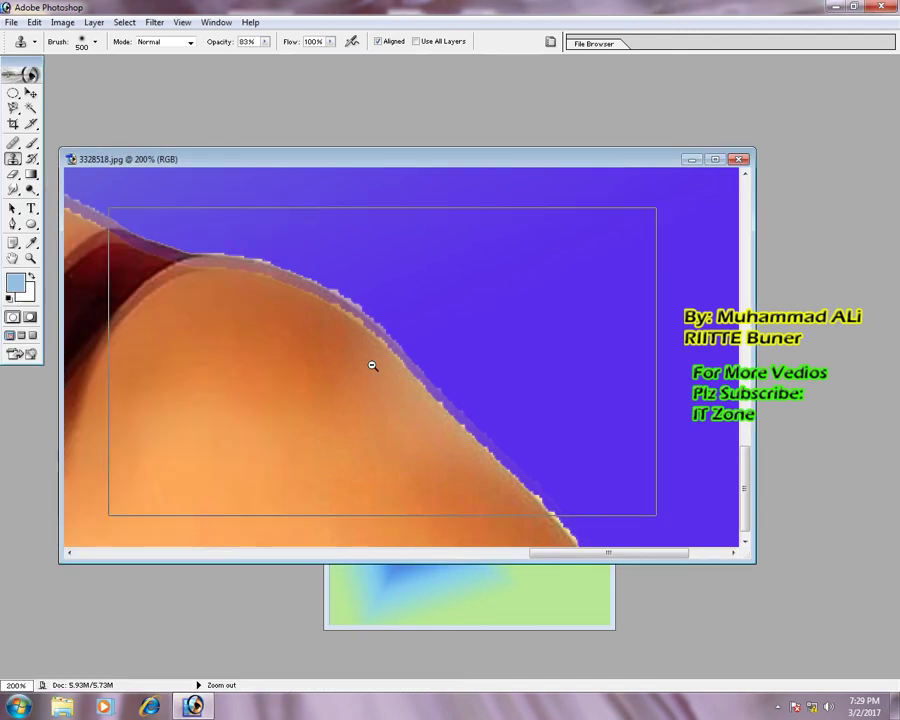
key("ctrl+minus")
key("ctrl+minus")
key("ctrl+minus")
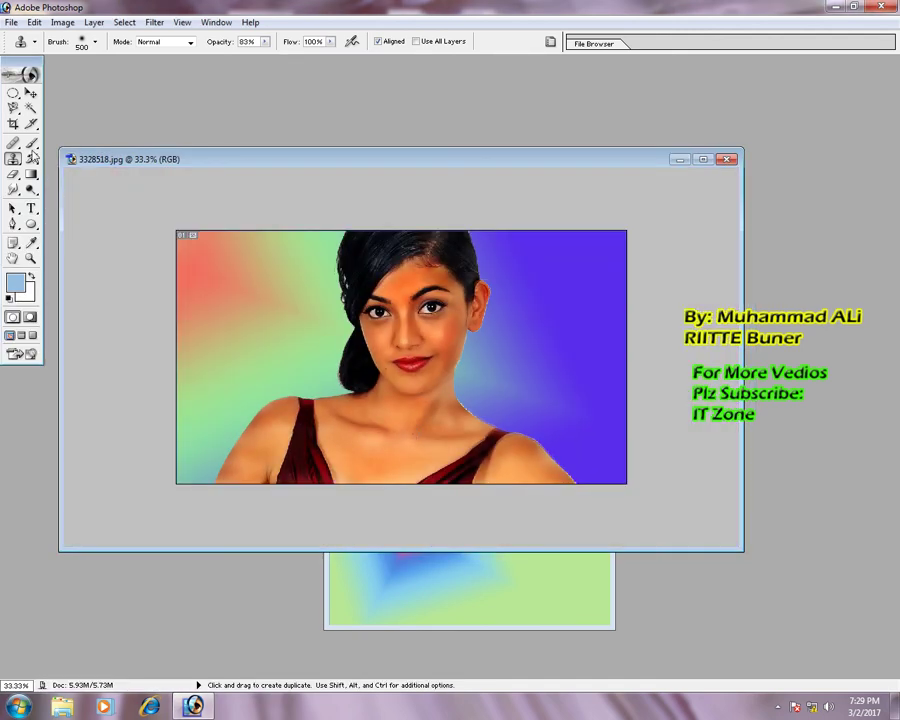
- Shrink the Clone Stamp brush to 20 and zoom to 100% around the shoulder
left_click(13, 158)
left_click(55, 162)
key("bracketleft")
key("bracketleft")
key("bracketleft")
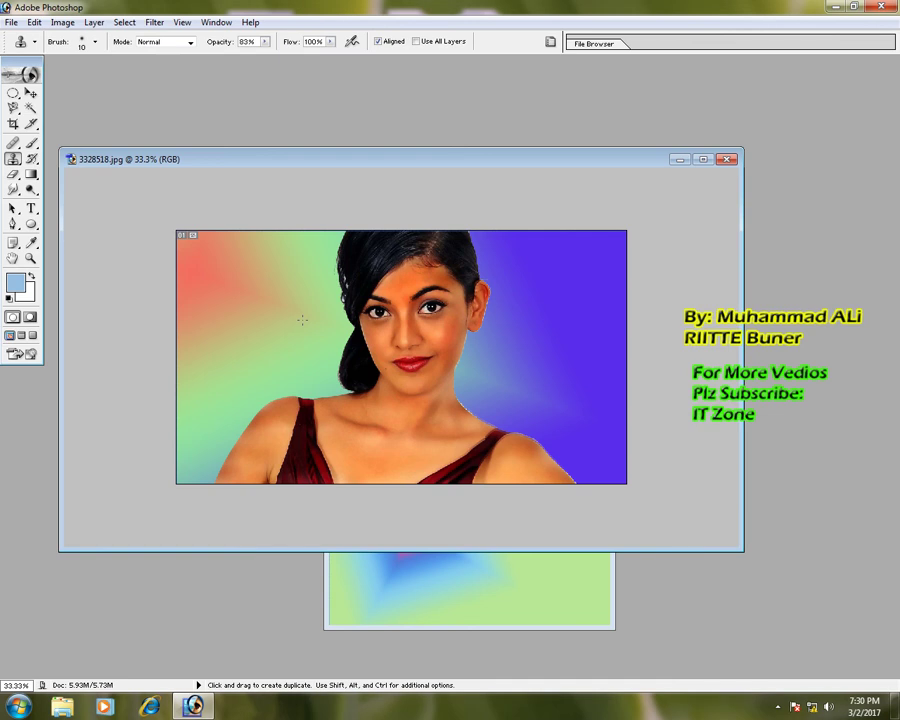
key("bracketleft")
key("bracketleft")
key("bracketleft")
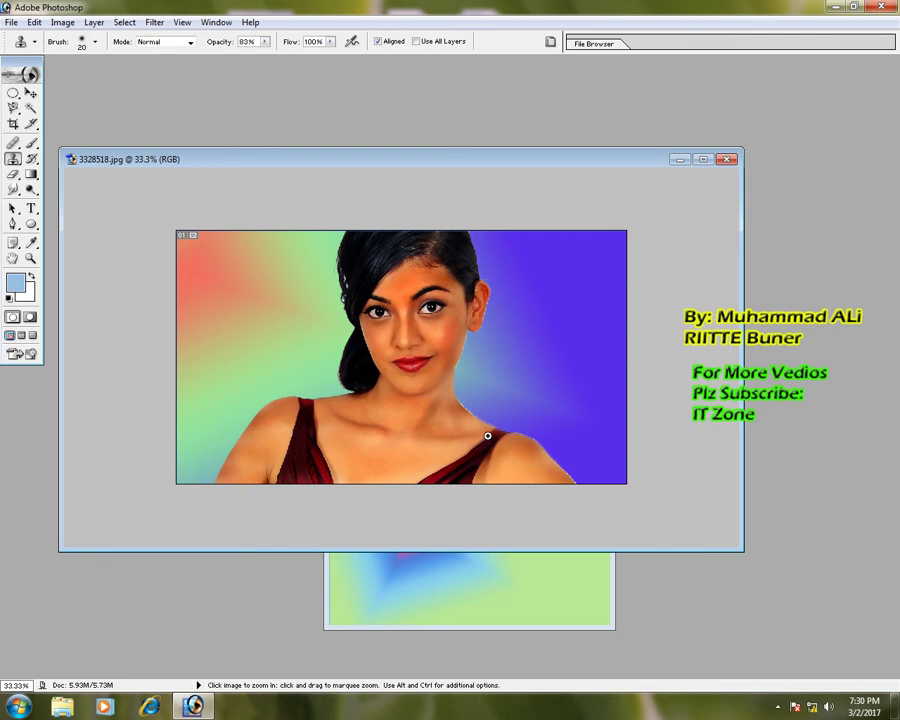
left_click(488, 434, "ctrl")
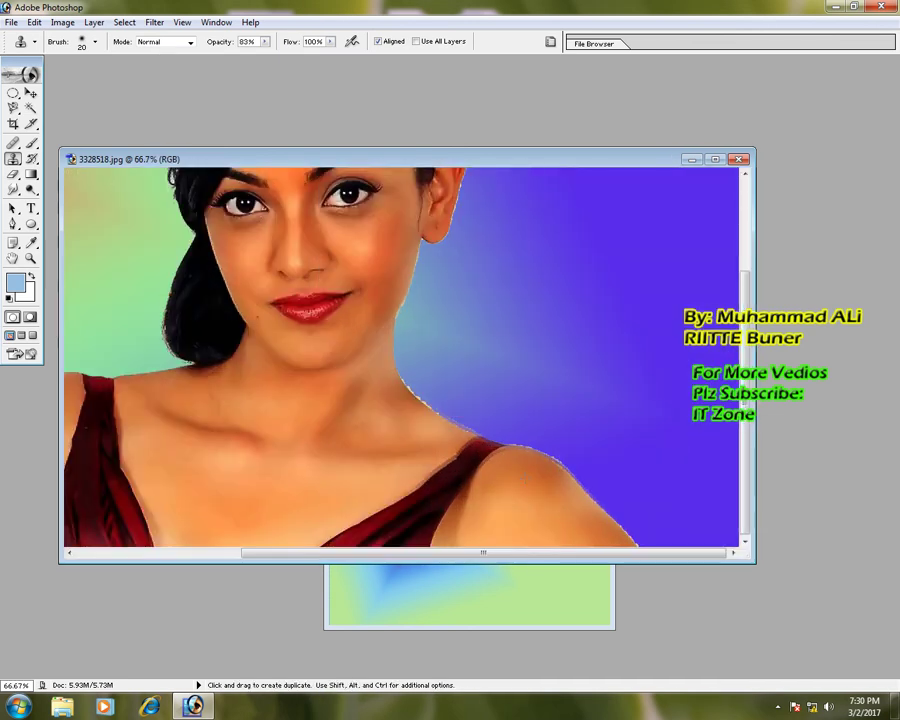
left_click(484, 464, "ctrl")
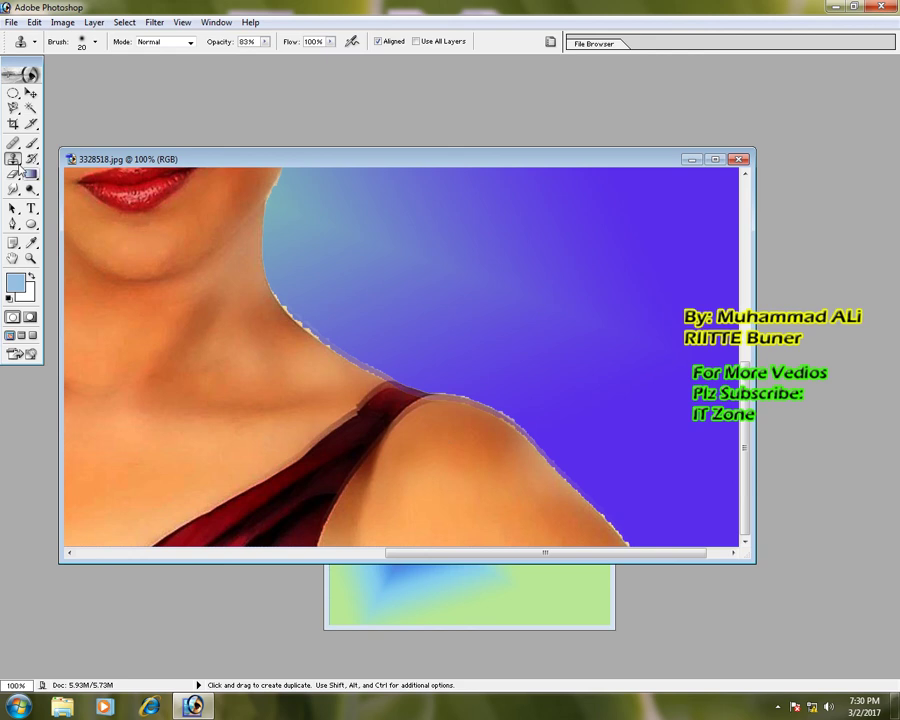
- Sample the violet background and paint it over the white fringe along the shoulder
key("alt")
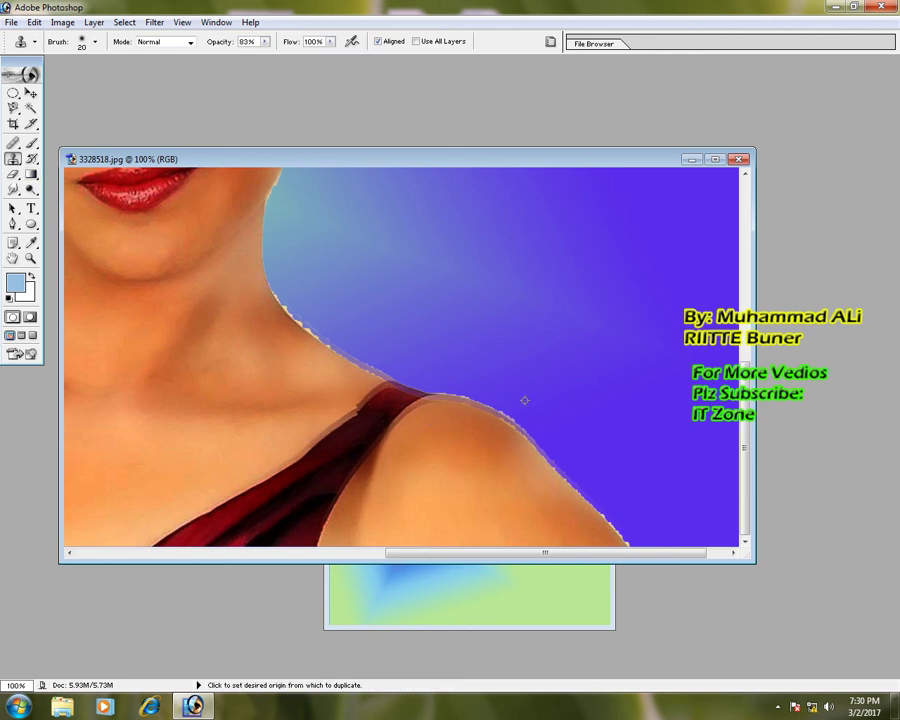
left_click(526, 398, "alt")
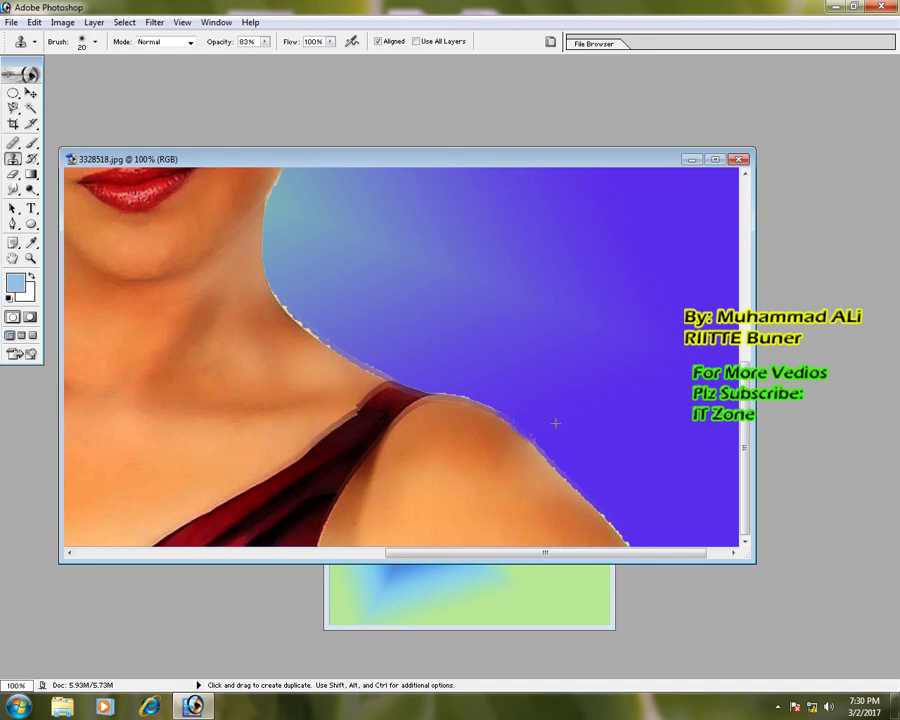
left_click_drag(554, 420, 514, 391)
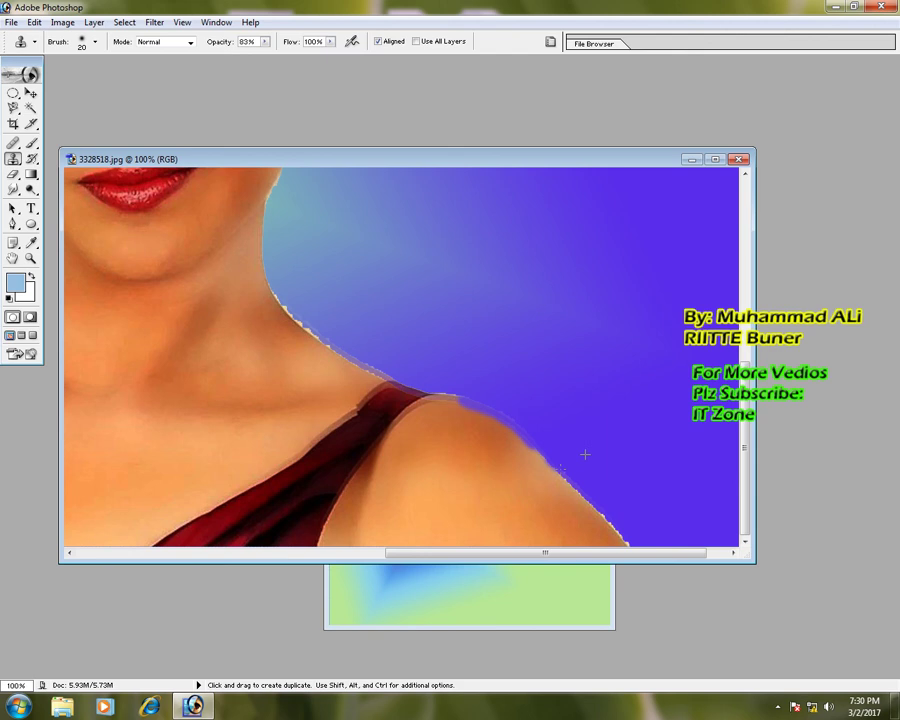
mouse_move(536, 405)
left_mouse_down()
mouse_move(656, 531)
mouse_move(546, 455)
mouse_move(542, 412)
mouse_move(523, 392)
left_mouse_up()
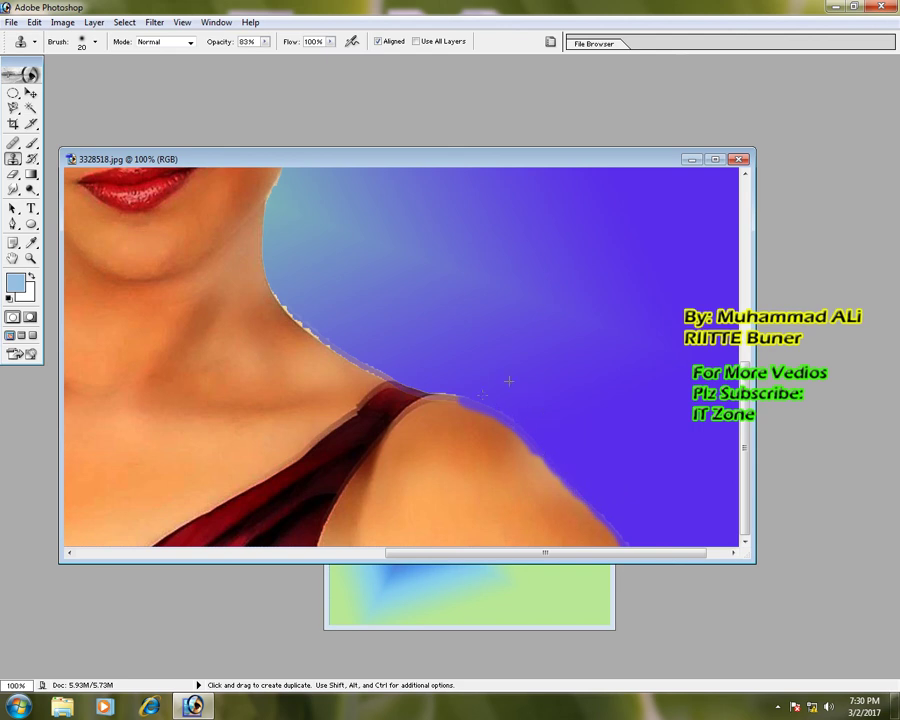
key("ctrl+space")
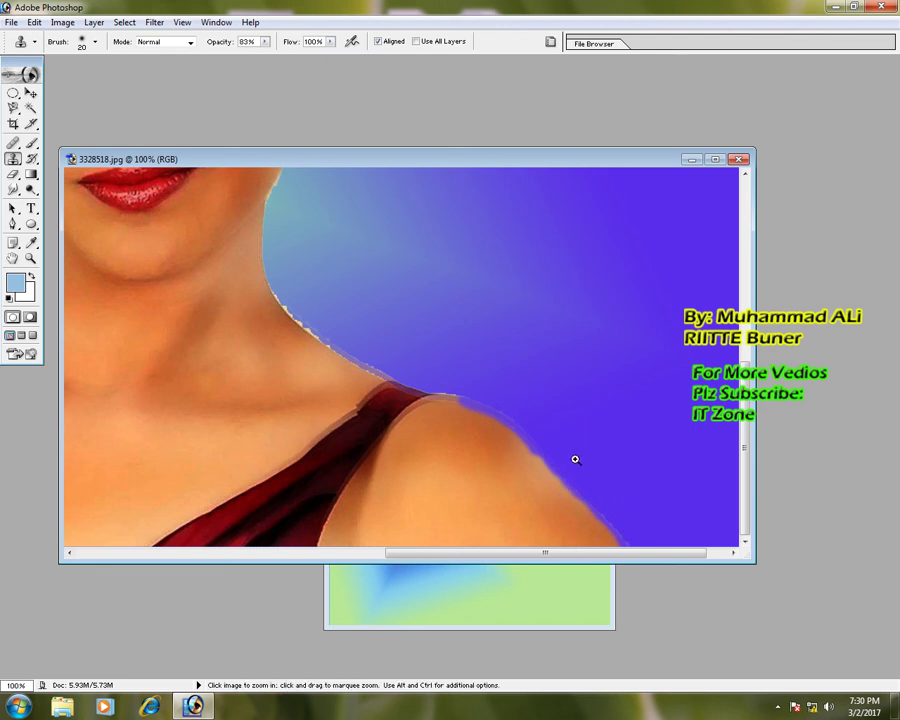
left_click(556, 456)
- Zoom out, reselect the background and clear it back to white
left_click(552, 432, "ctrl+alt")
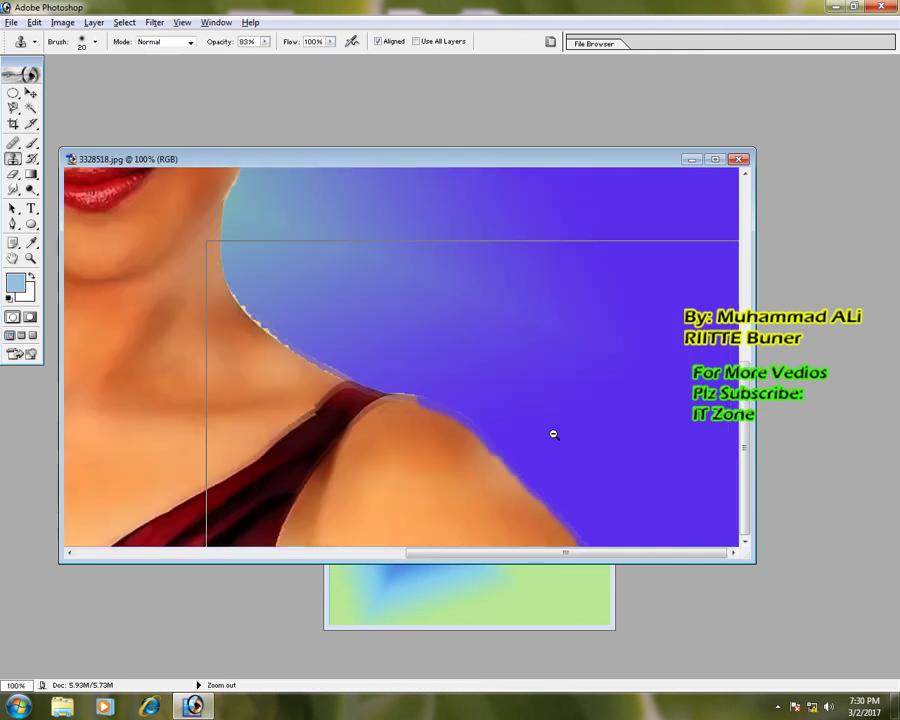
left_click(553, 434, "ctrl+alt")
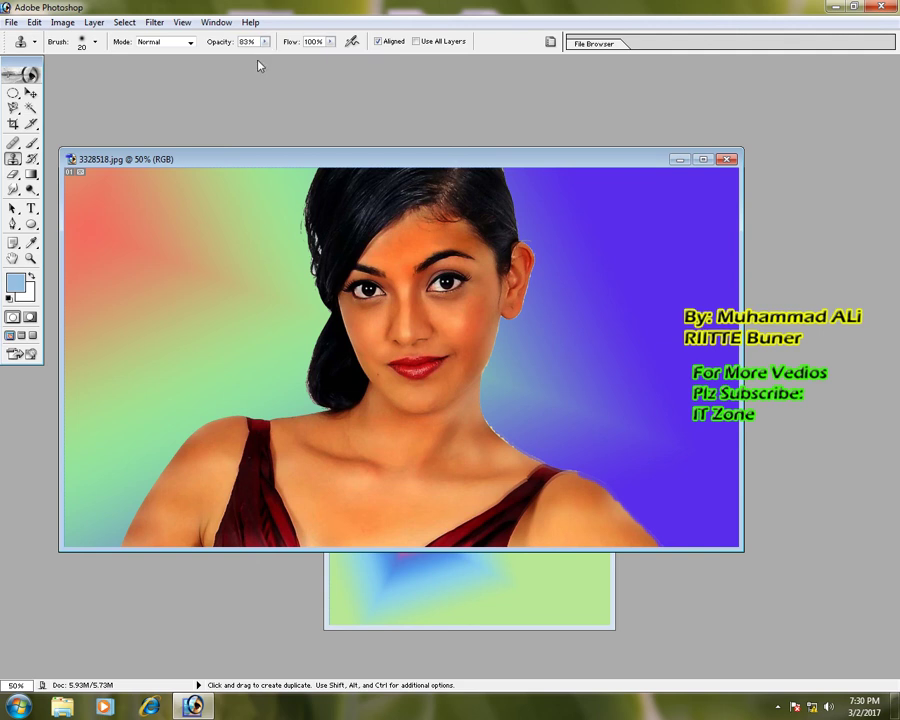
key("ctrl+shift+d")
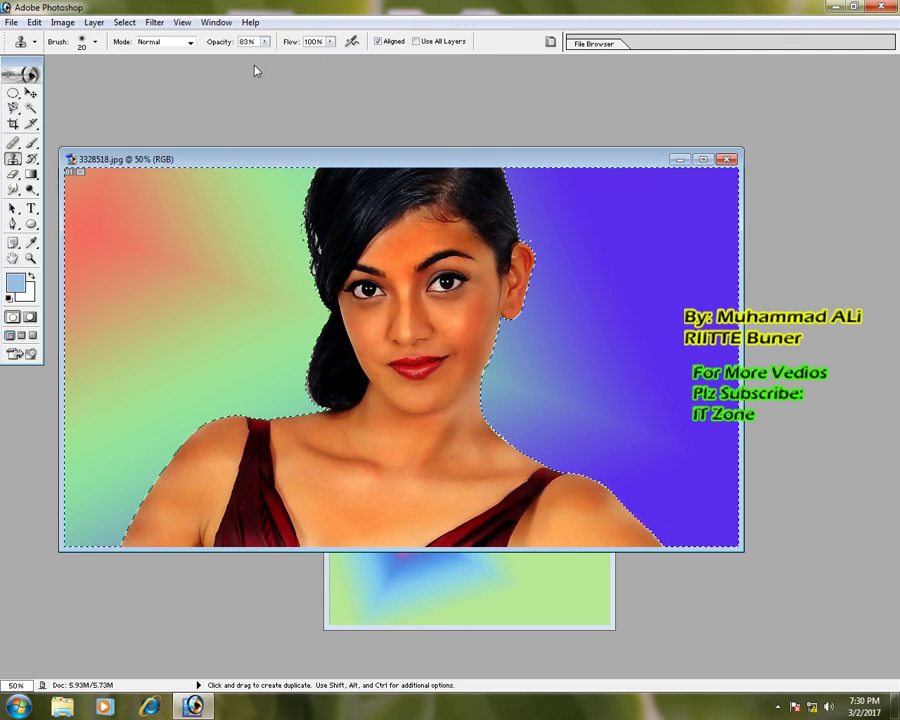
key("Delete")
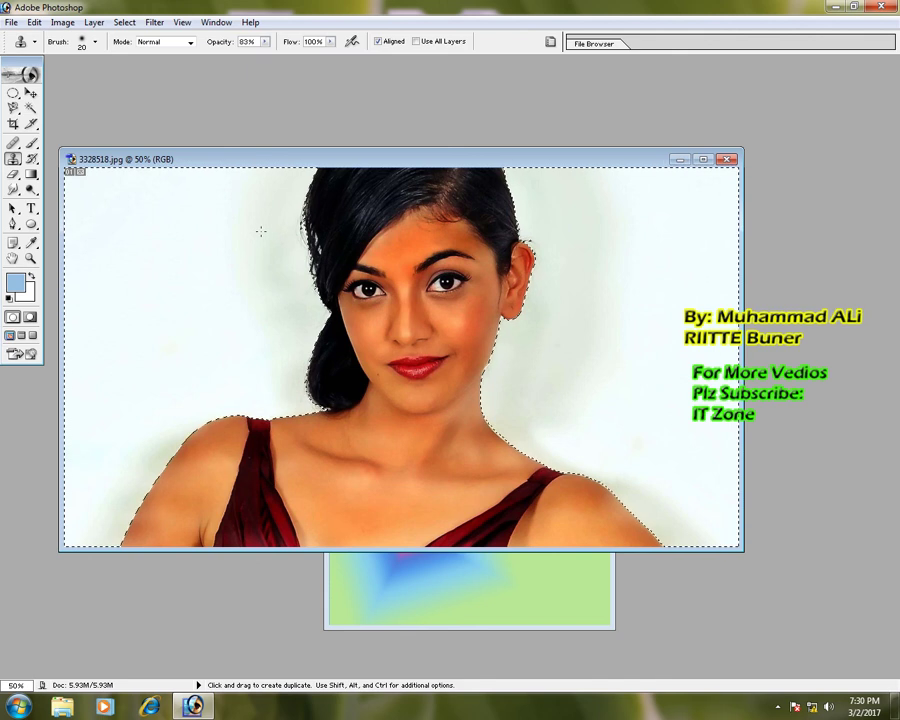
- Set the gradient opacity to 29% and refill the selected background with the paler gradient
left_click_drag(266, 45, 208, 82)
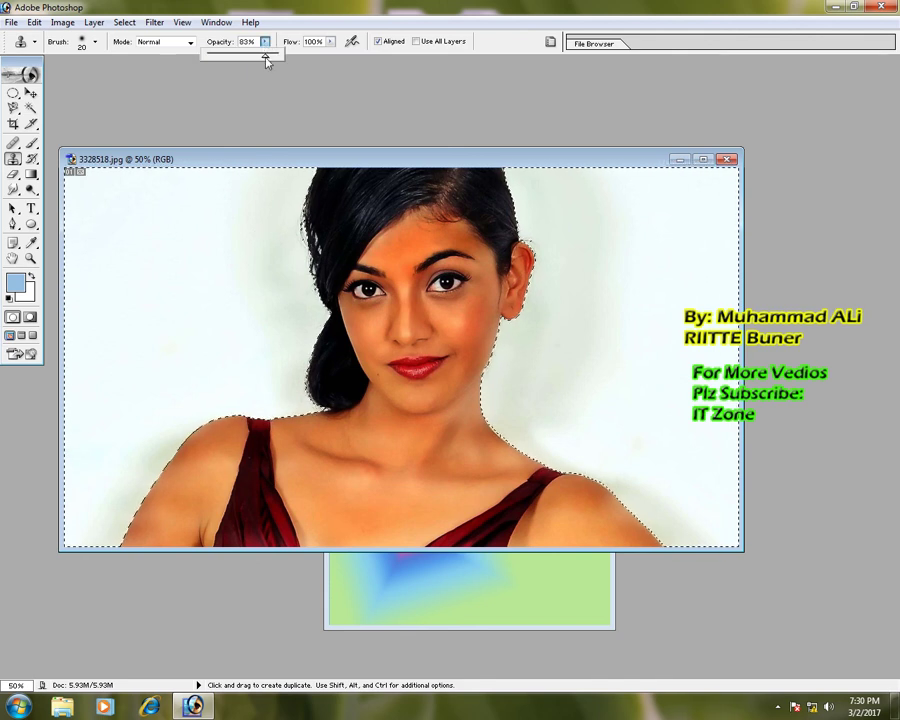
left_click(31, 173)
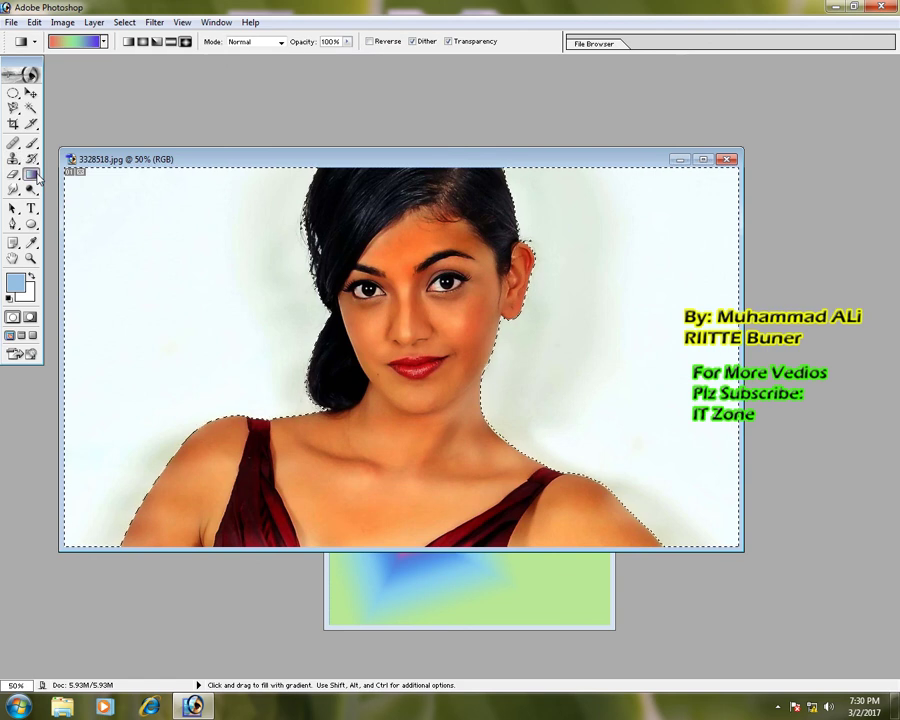
left_click_drag(87, 228, 673, 361)
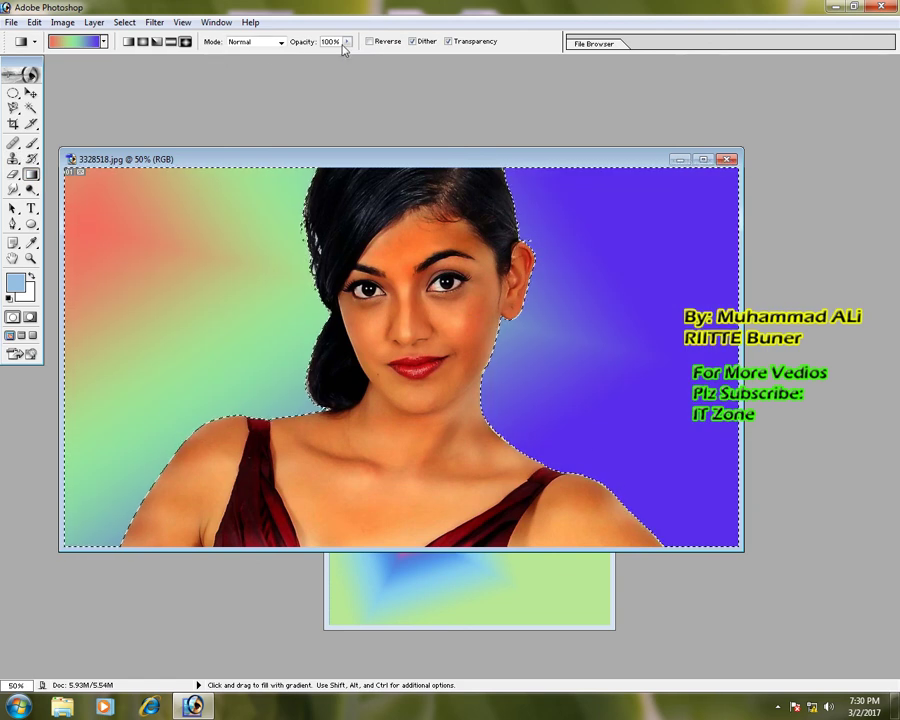
left_click(347, 41)
left_click_drag(334, 56, 298, 60)
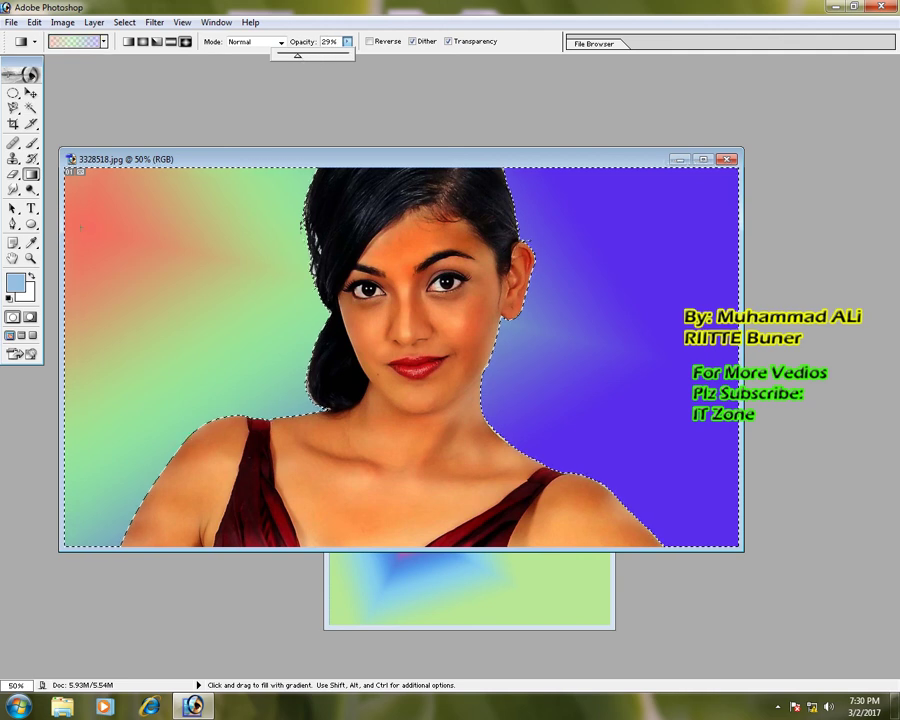
left_click_drag(88, 214, 627, 411)
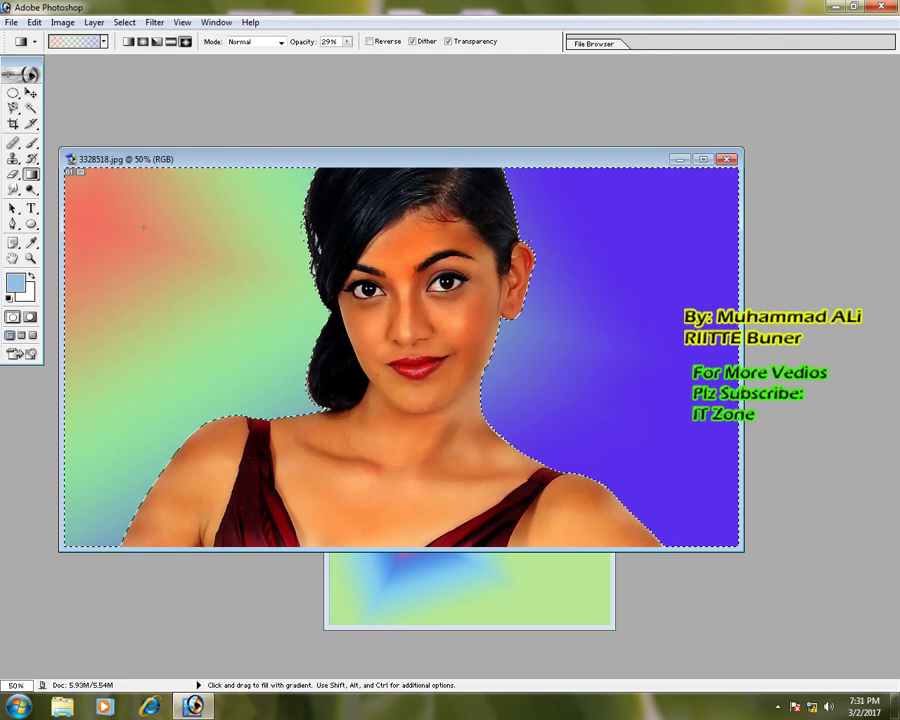
- Restore the white background, test a faint gradient fill, then undo it
key("ctrl")
key("ctrl+alt+z")
key("ctrl+alt+z")
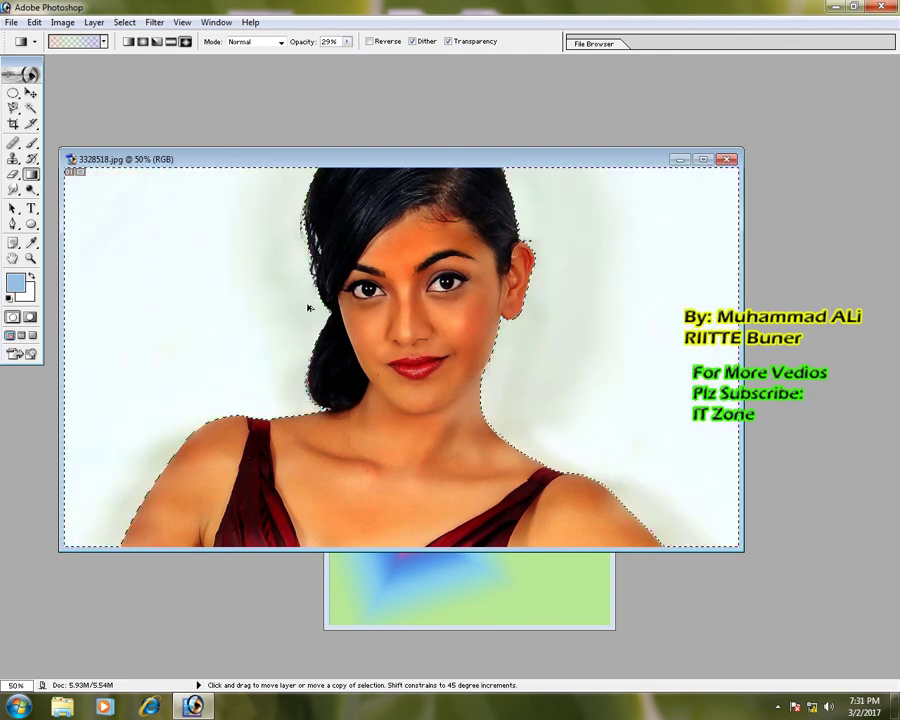
left_click_drag(151, 257, 639, 386)
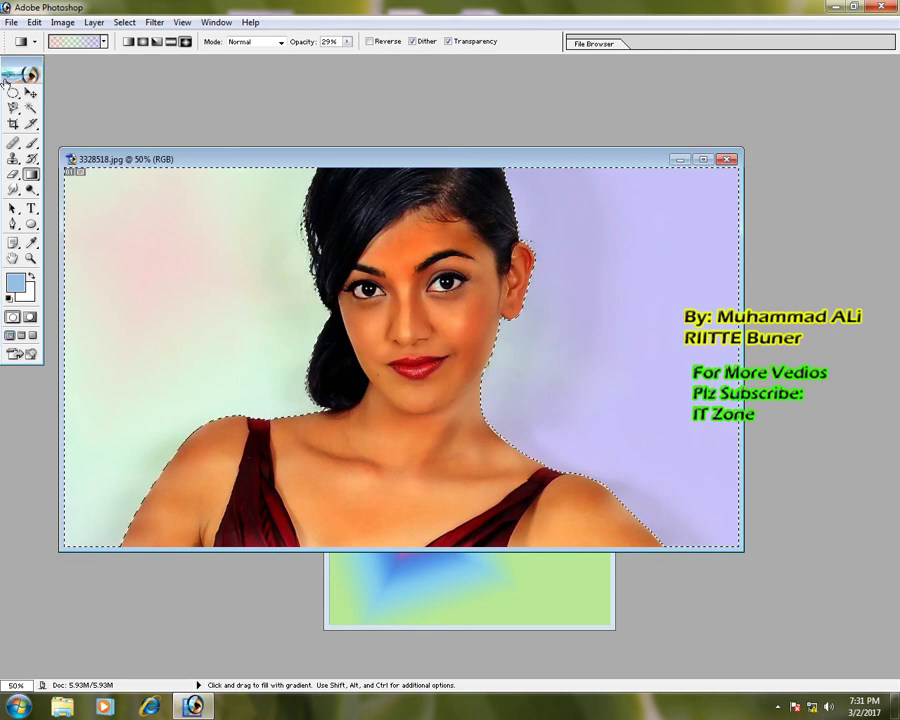
key("ctrl+z")
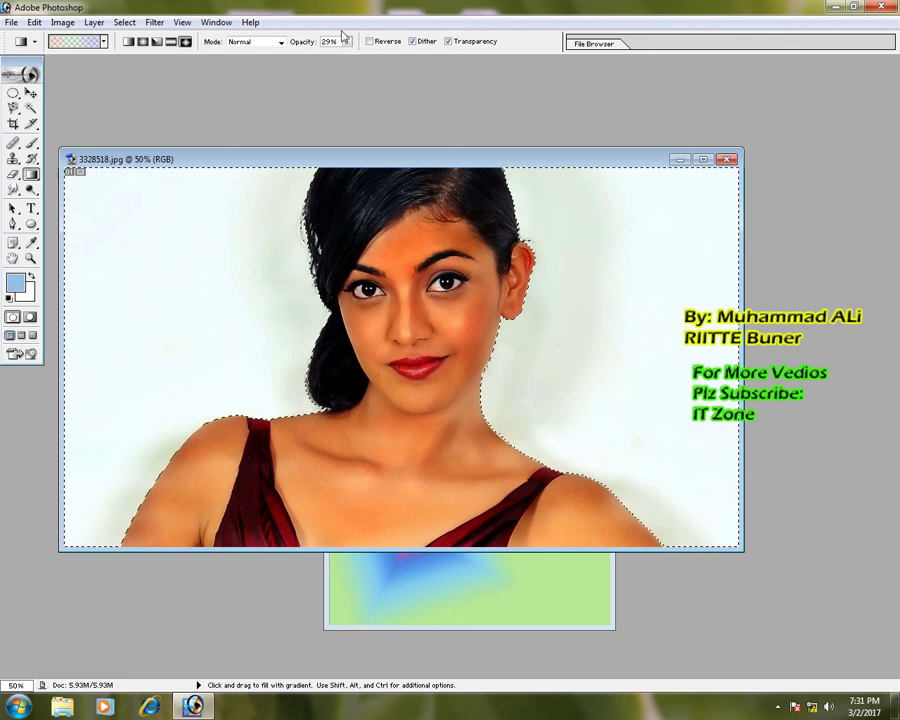
- Fill the background with the red-green-purple gradient at 82% opacity and deselect
left_click(346, 41)
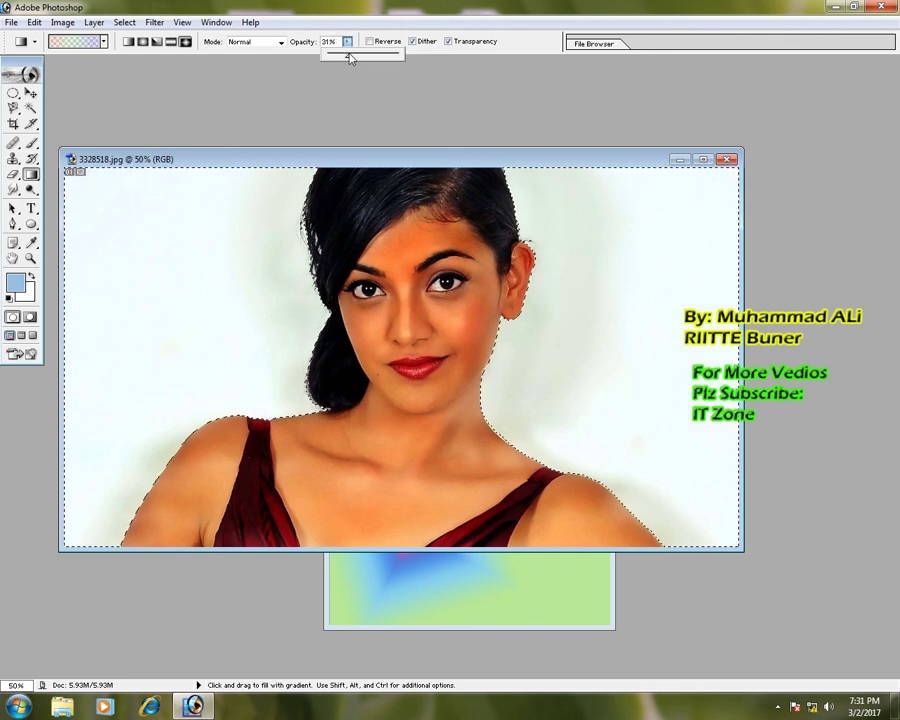
left_click_drag(348, 59, 387, 57)
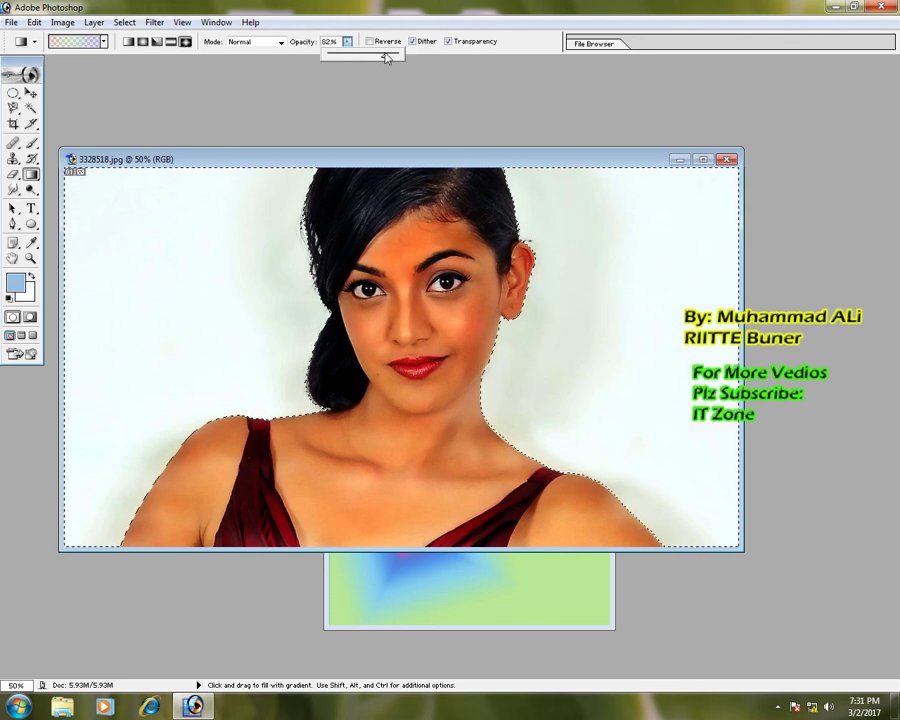
left_click(76, 42)
left_click(517, 214)
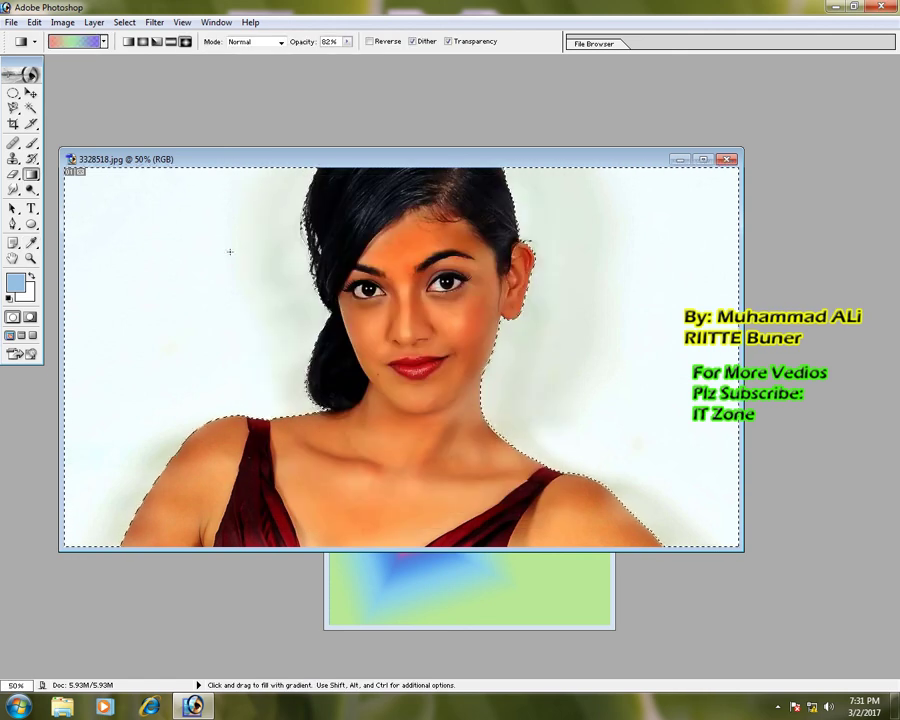
left_click_drag(104, 230, 669, 420)
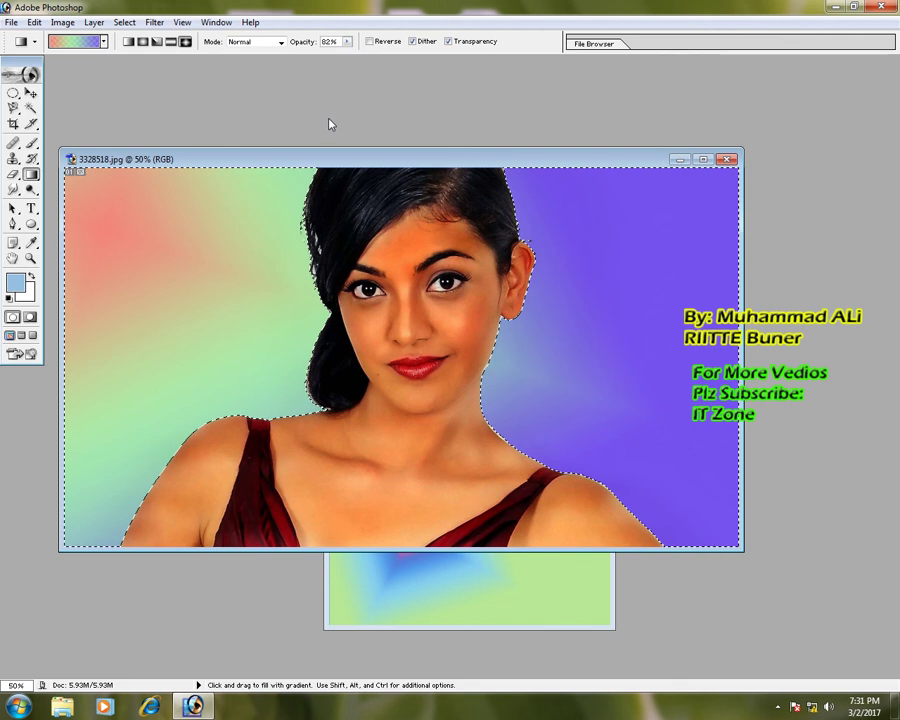
key("ctrl+d")
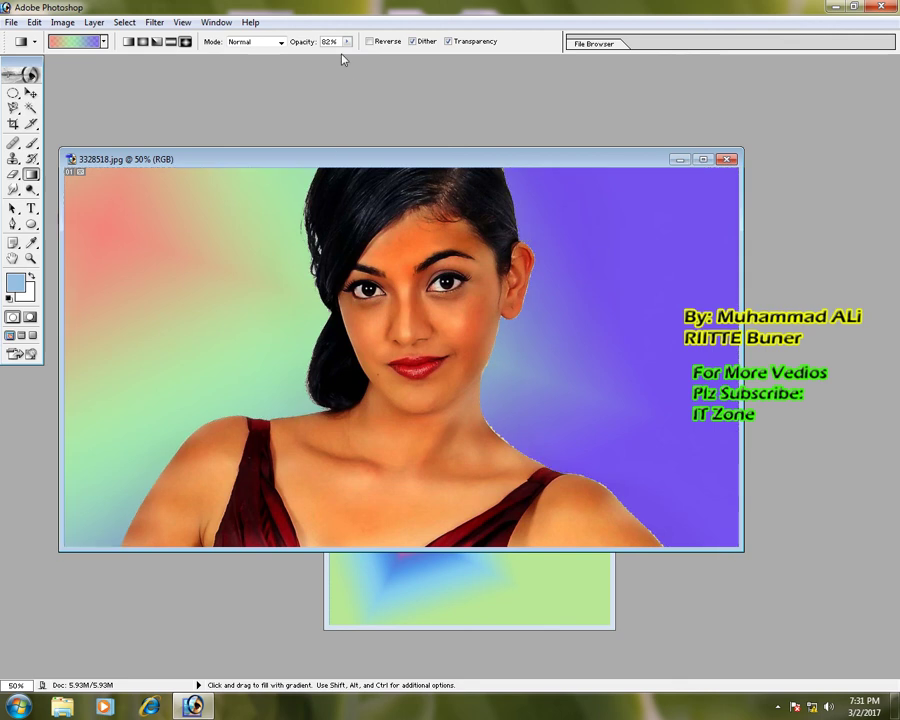
- Undo the strong fill, refill the background at 14% opacity, and deselect
left_click(347, 42)
left_click_drag(346, 57, 299, 56)
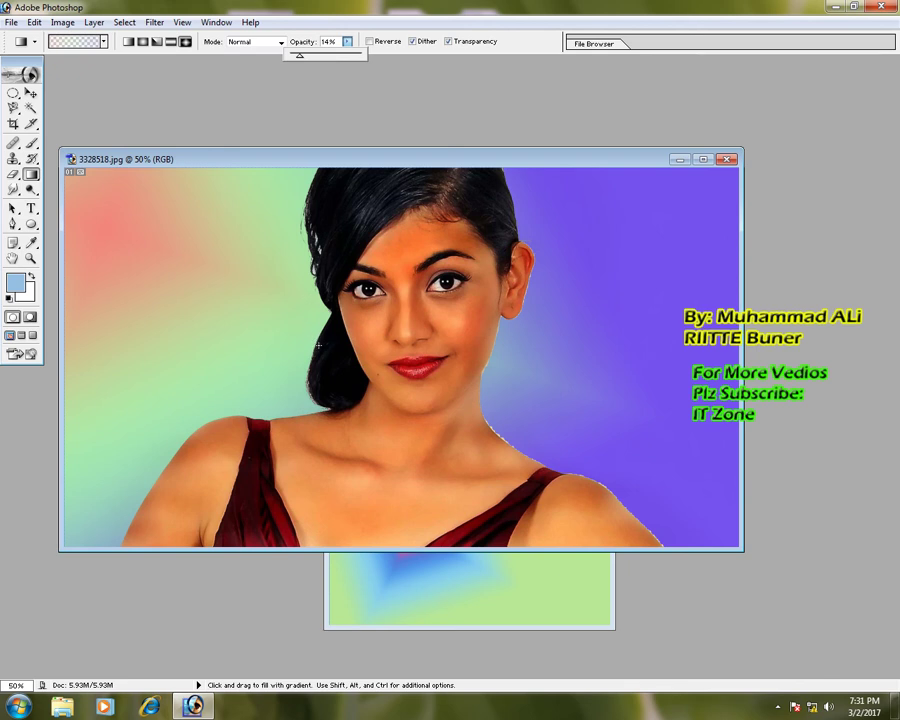
key("ctrl+alt+z")
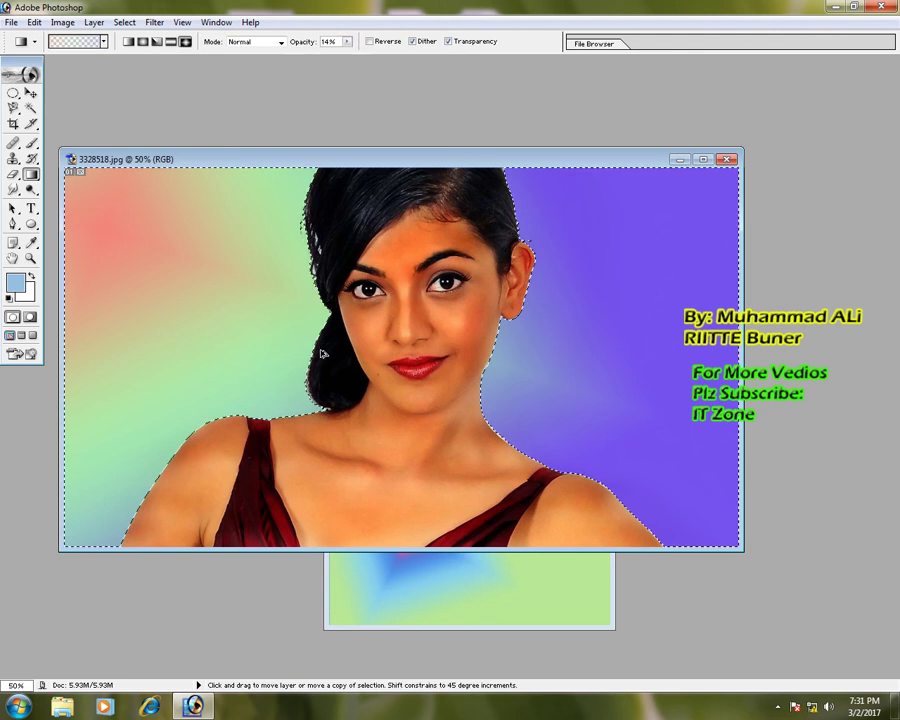
key("ctrl+alt+z")
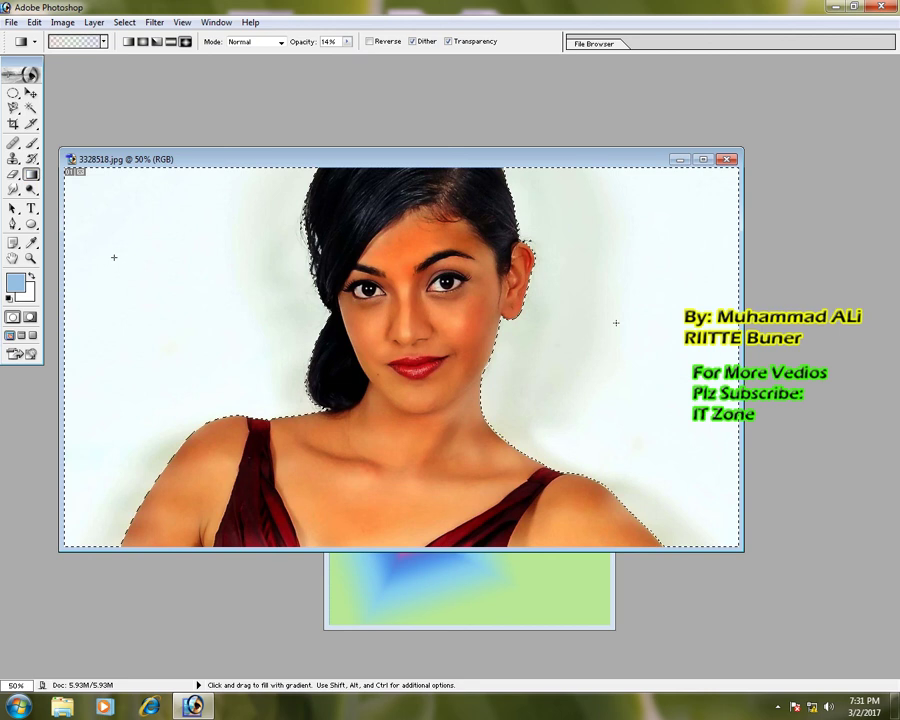
left_click_drag(114, 257, 662, 386)
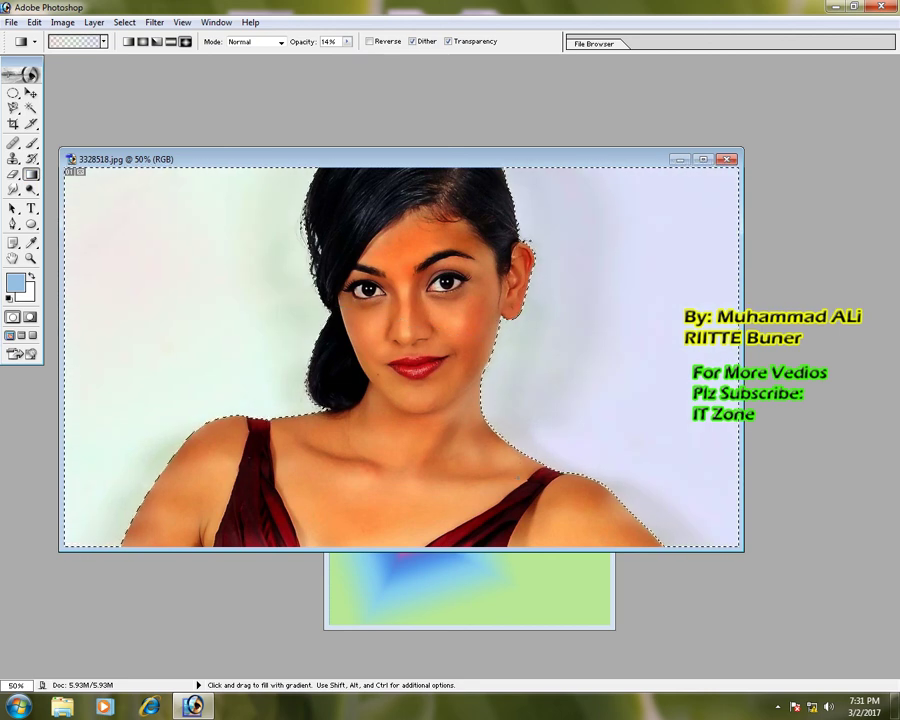
key("v")
key("ctrl+d")
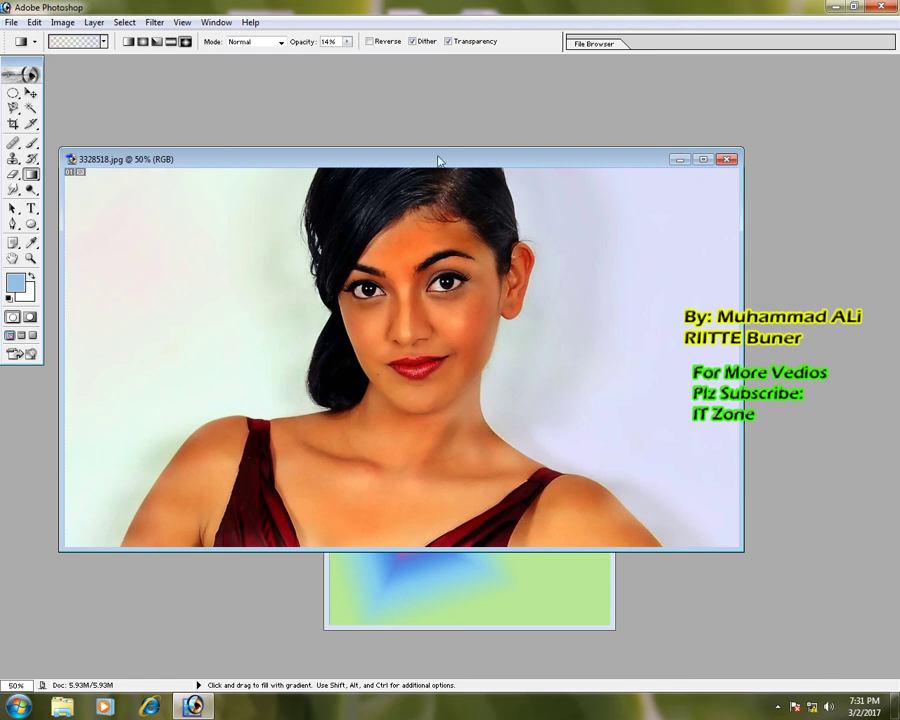
- Minimise the 3328518.jpg portrait window and move Untitled-1 up into view
mouse_move(437, 160)
left_mouse_down()
mouse_move(477, 148)
mouse_move(426, 456)
left_mouse_up()
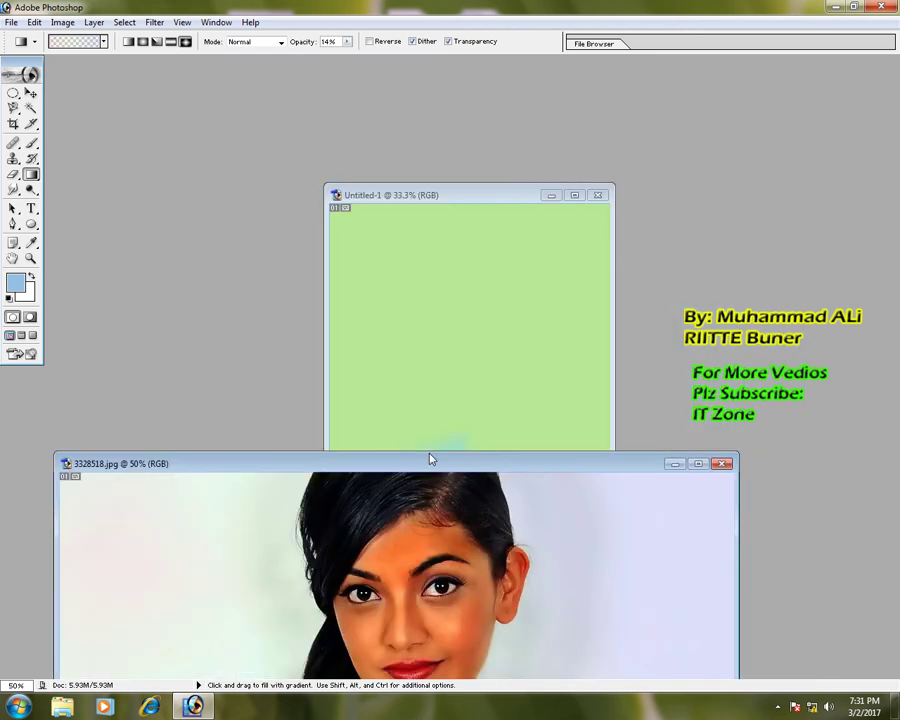
left_click(476, 200)
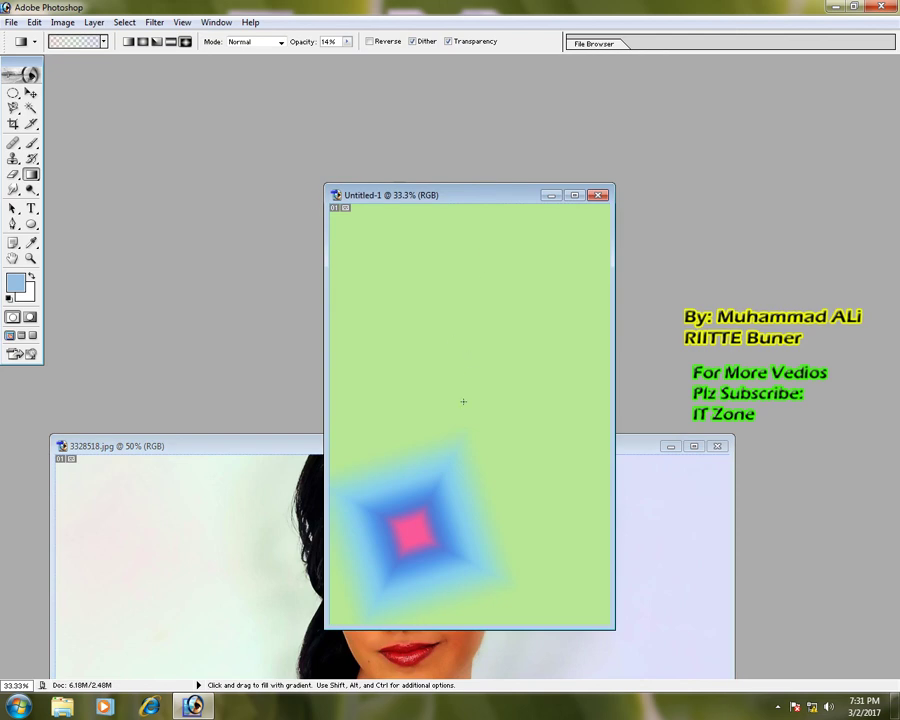
left_click(621, 450)
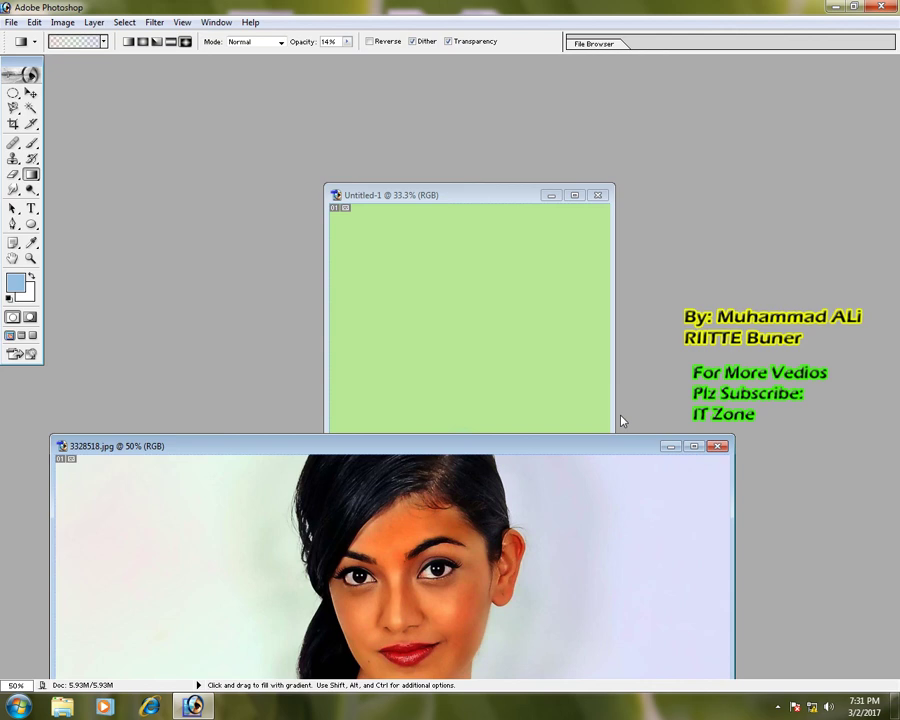
left_click(669, 446)
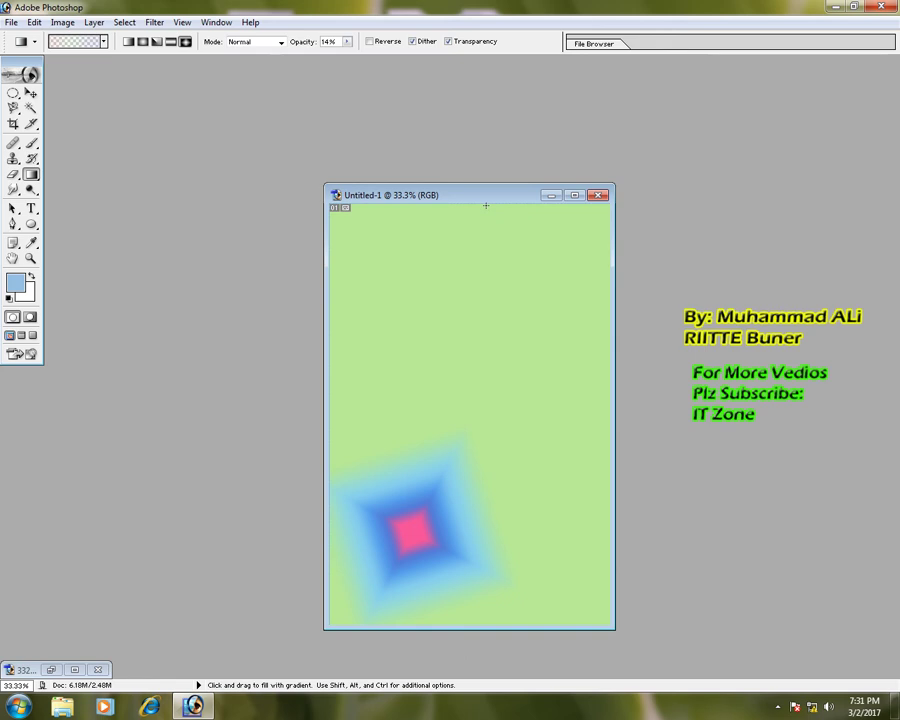
left_click_drag(482, 197, 468, 124)
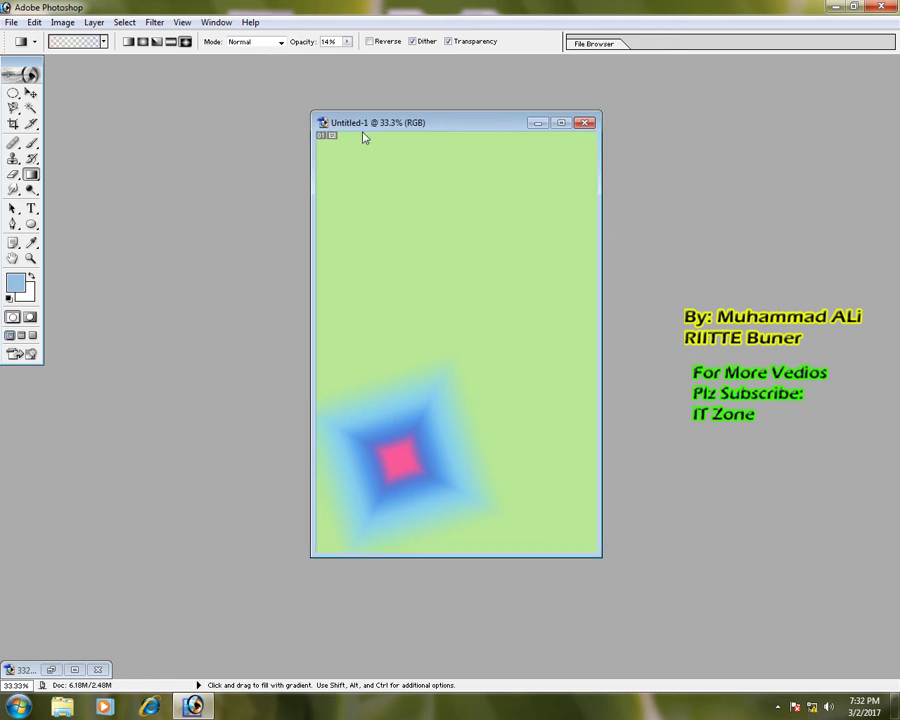
- Choose the Orange, Yellow, Orange preset and drag two diamond gradients across the top of Untitled-1
left_click(75, 41)
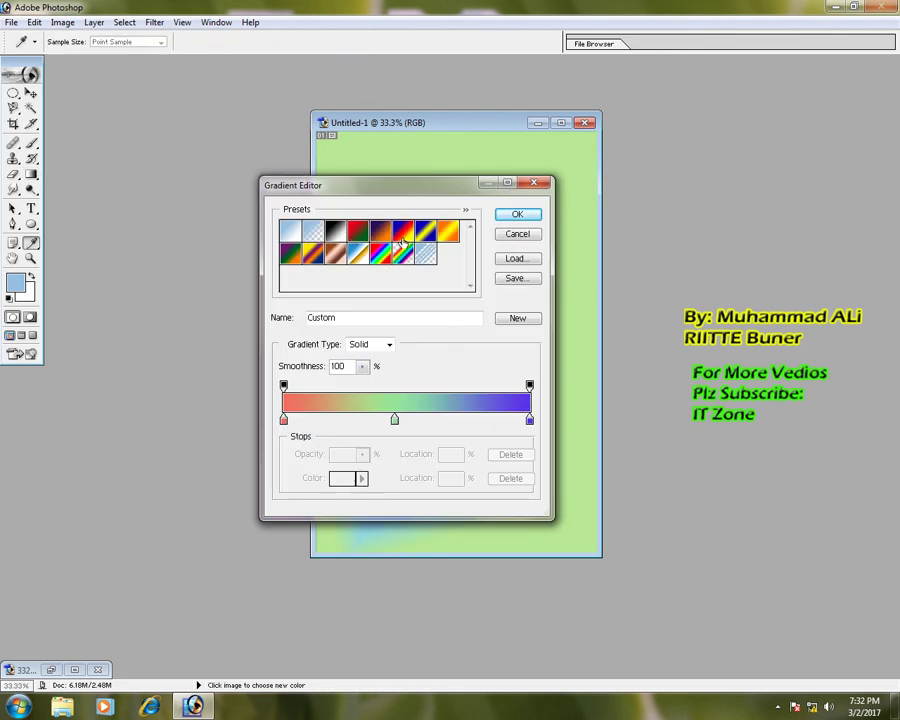
left_click(447, 232)
left_click(517, 214)
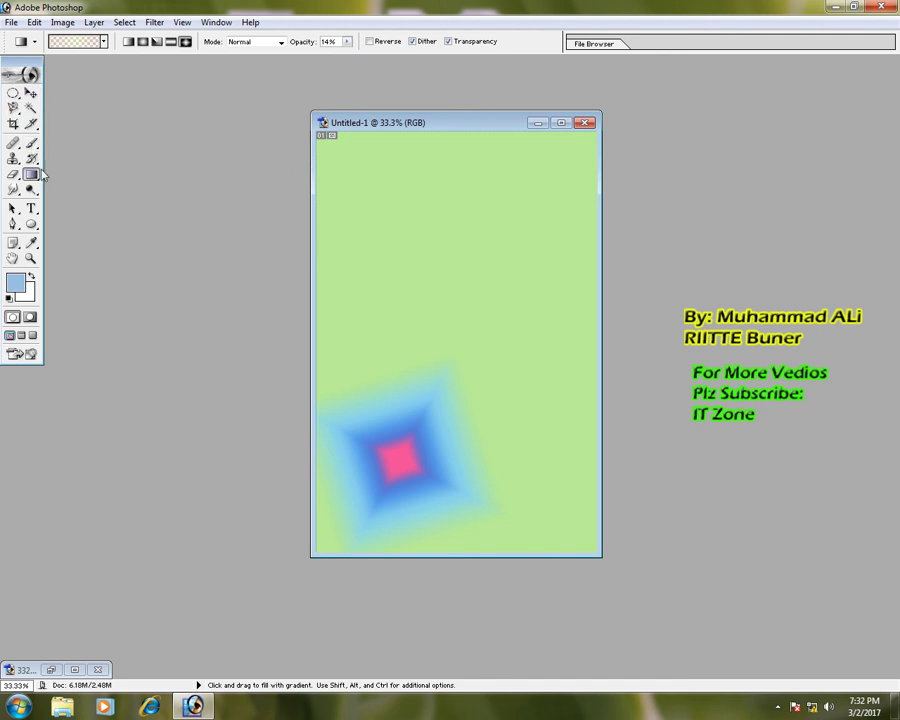
left_click_drag(489, 187, 408, 182)
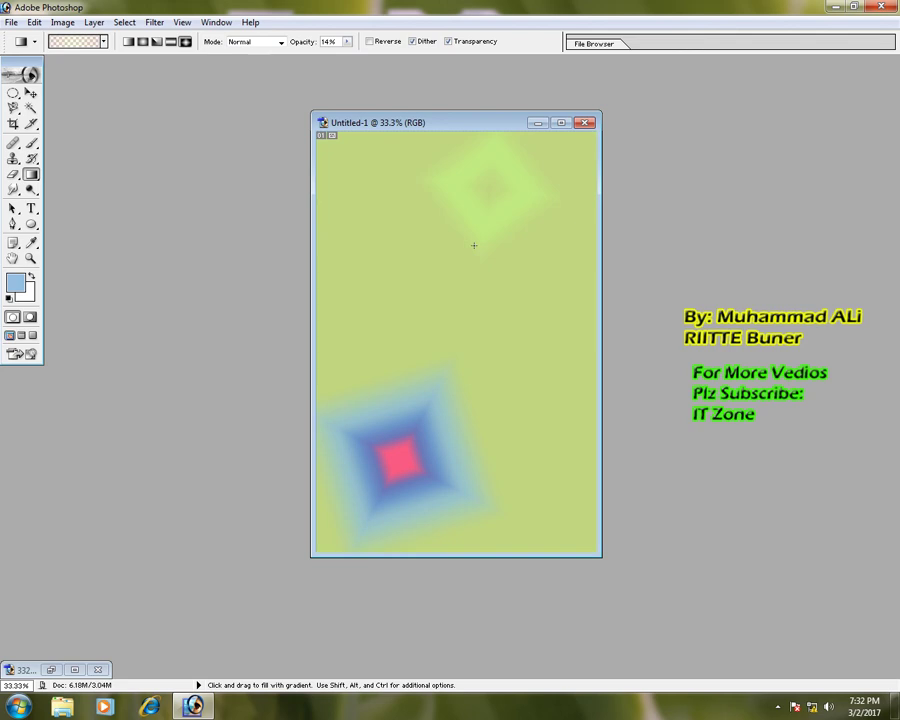
left_click_drag(538, 234, 422, 175)
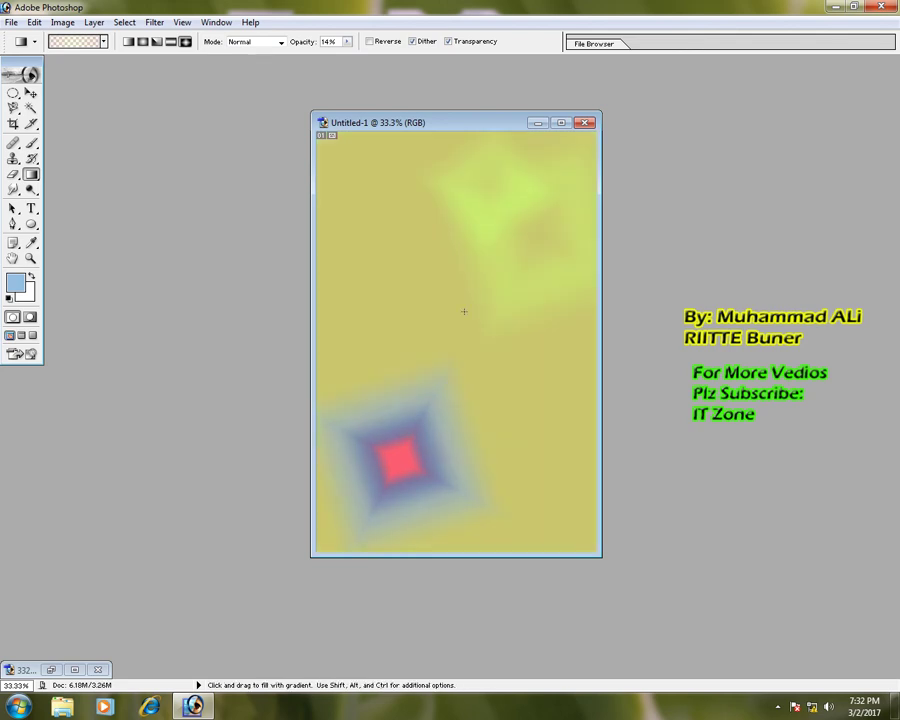
- Add a radial Orange, Yellow, Orange gradient over the upper canvas
left_click(142, 41)
left_click_drag(399, 192, 491, 257)
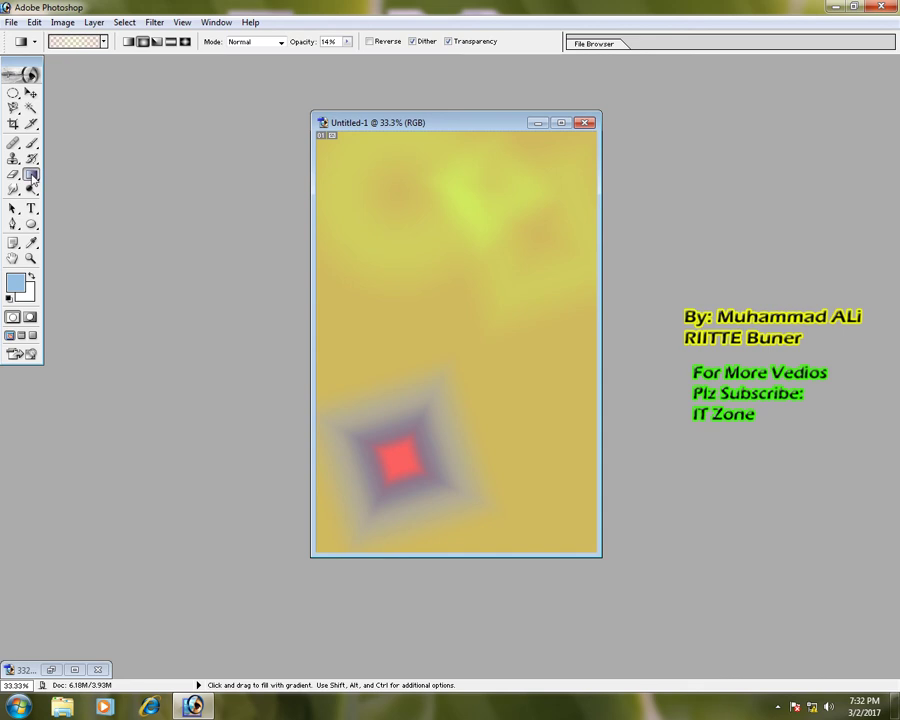
left_click_drag(31, 174, 69, 189)
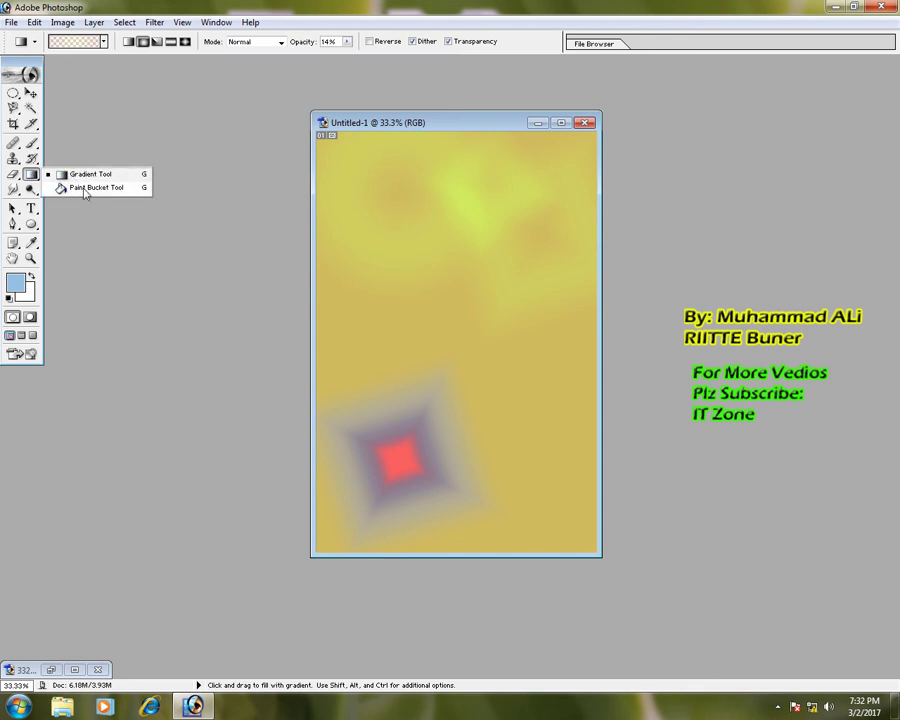